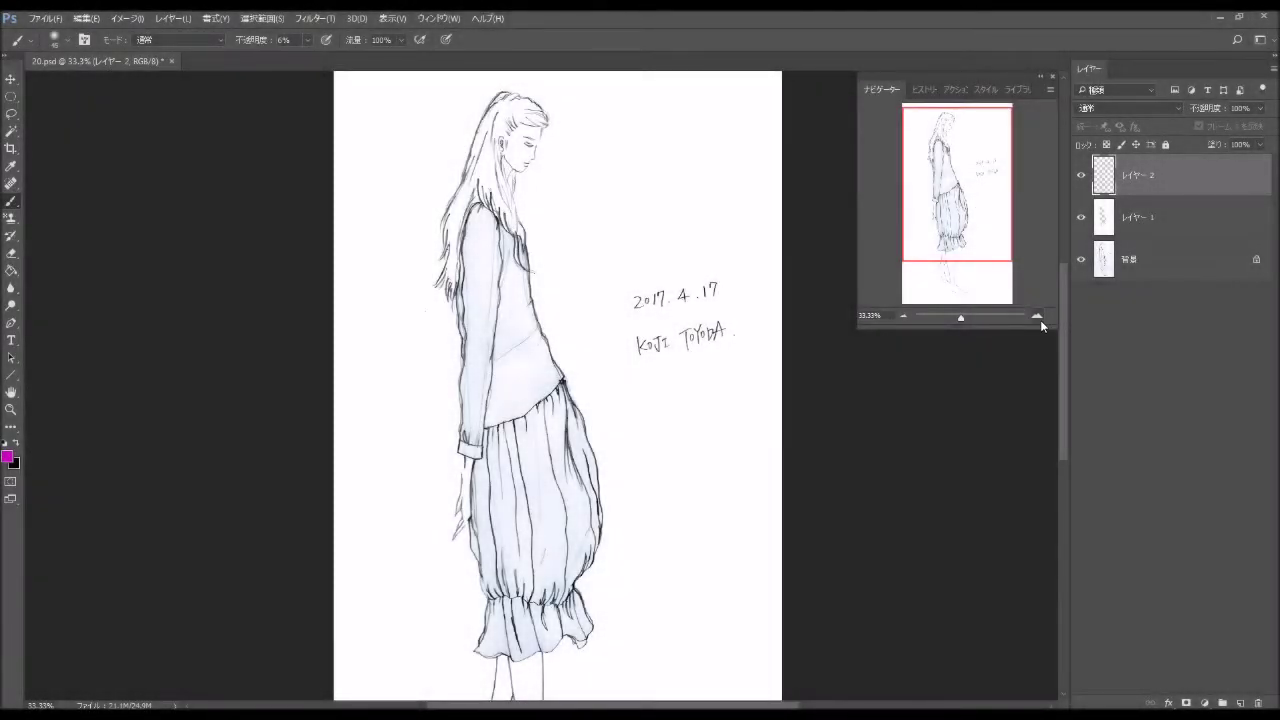
# Zoom the sketch to 200% and bring the woman's face up to fill the canvas.
pyautogui.click(1040, 320)
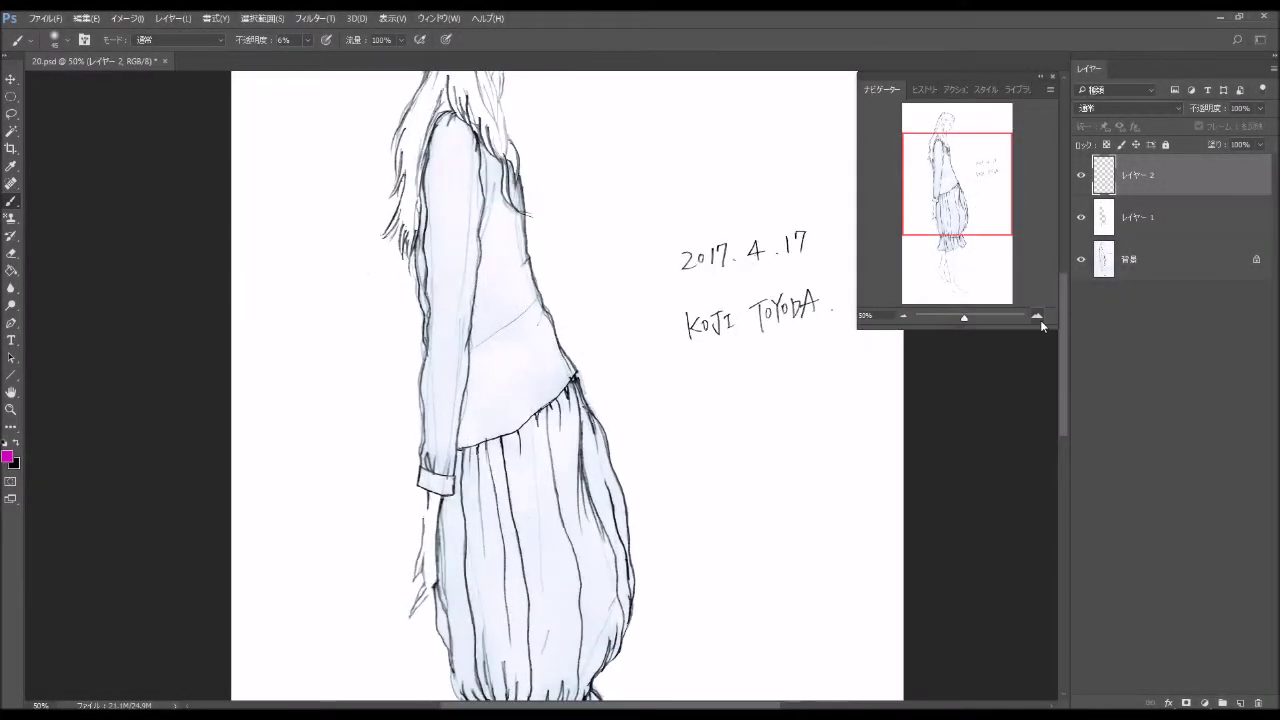
pyautogui.click(1040, 320)
pyautogui.scroll(3, 989, 355)
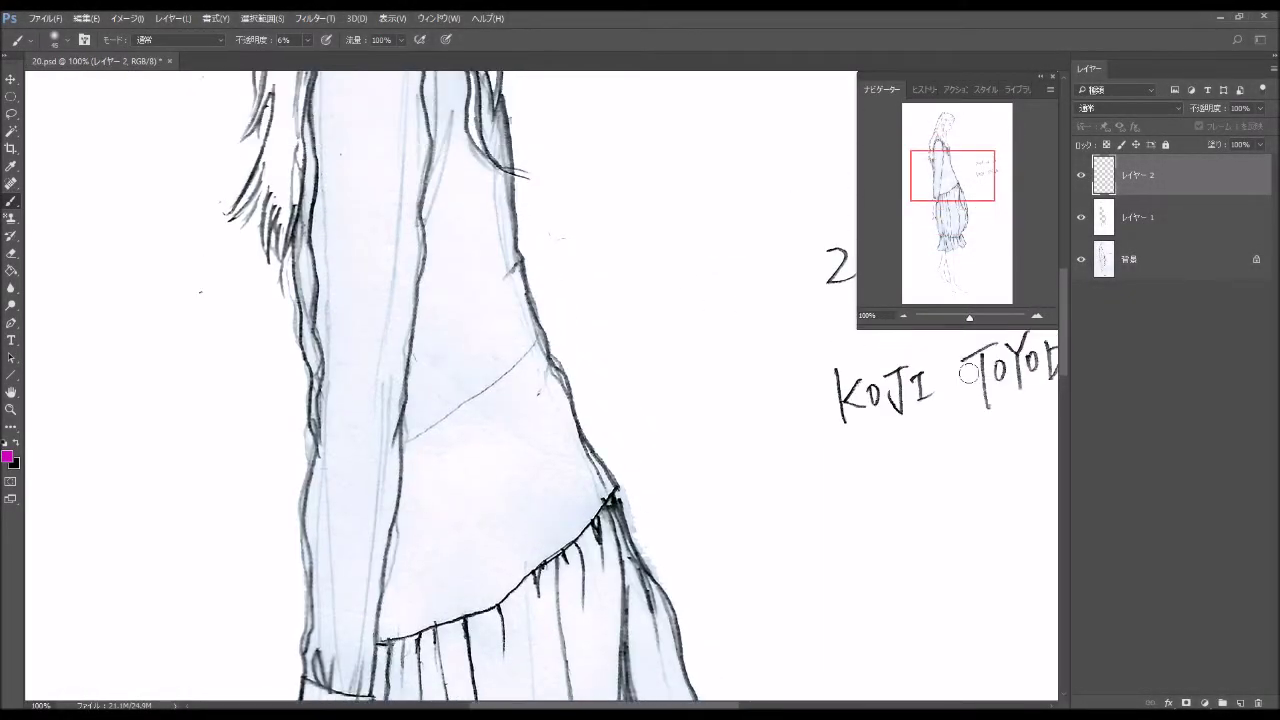
pyautogui.scroll(2, 975, 365)
pyautogui.scroll(3, 970, 368)
pyautogui.scroll(3, 968, 373)
pyautogui.scroll(2, 968, 373)
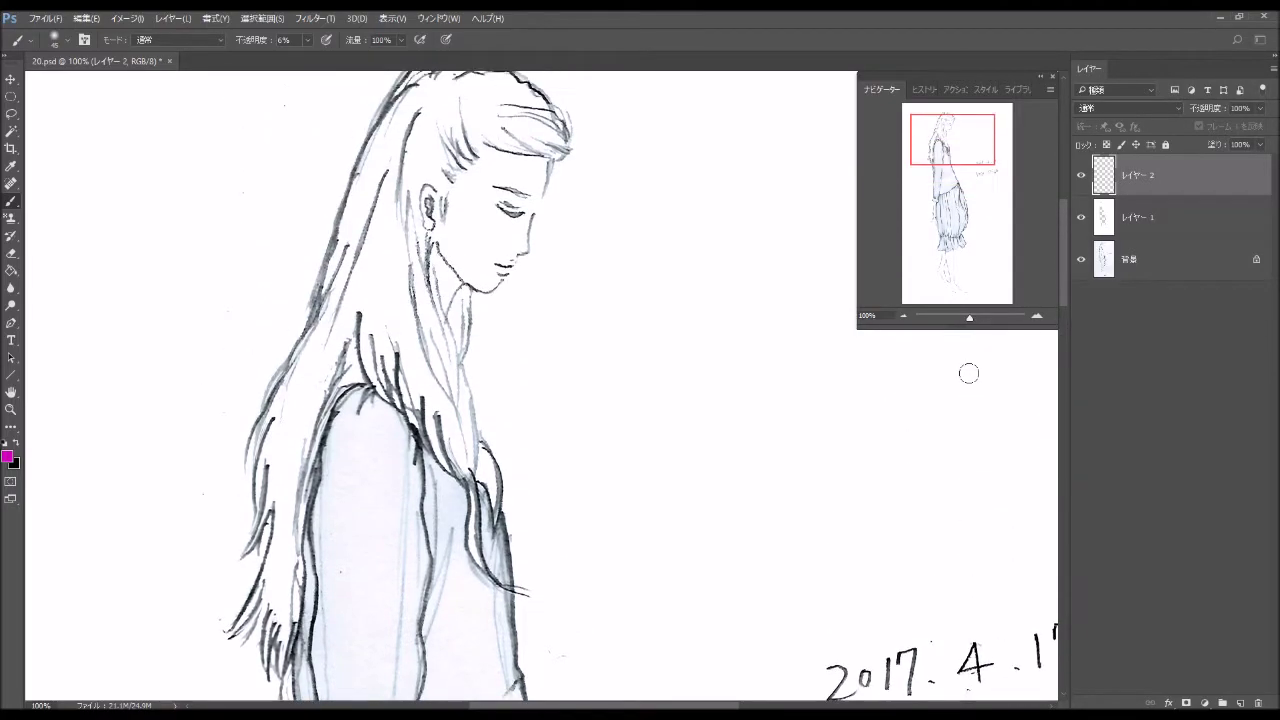
pyautogui.click(1036, 318)
pyautogui.scroll(3, 755, 398)
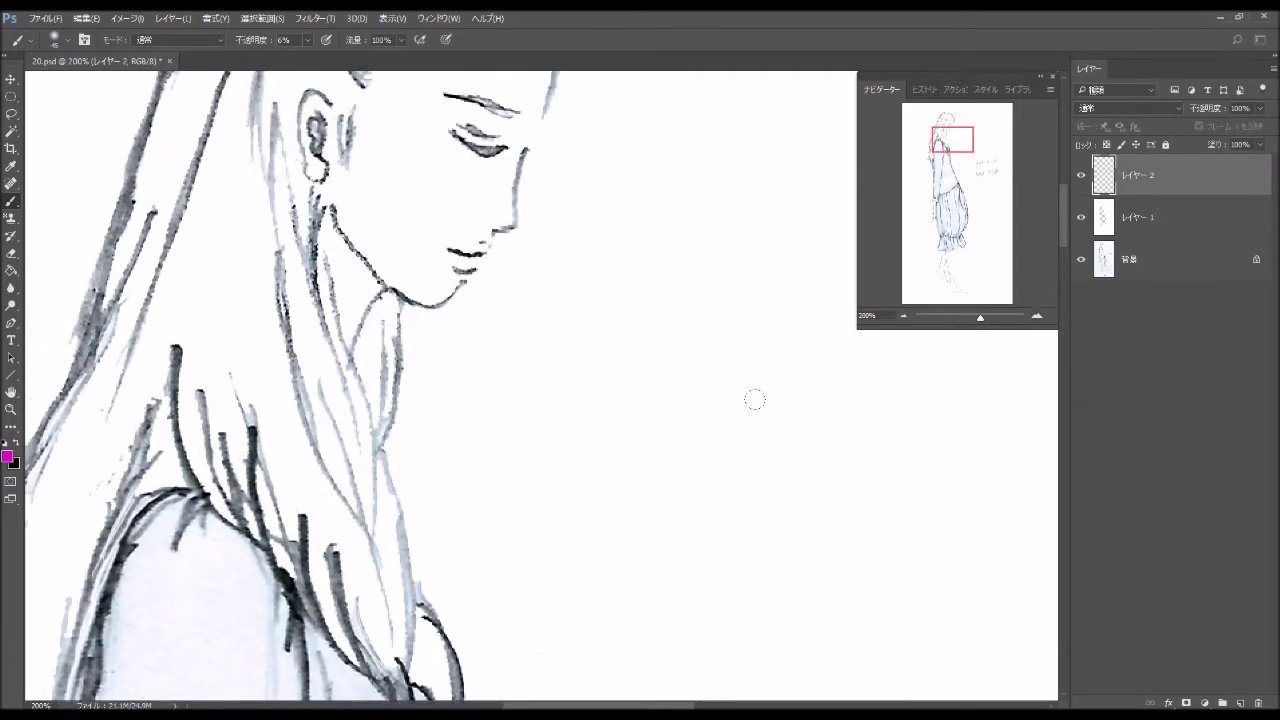
pyautogui.scroll(3, 755, 400)
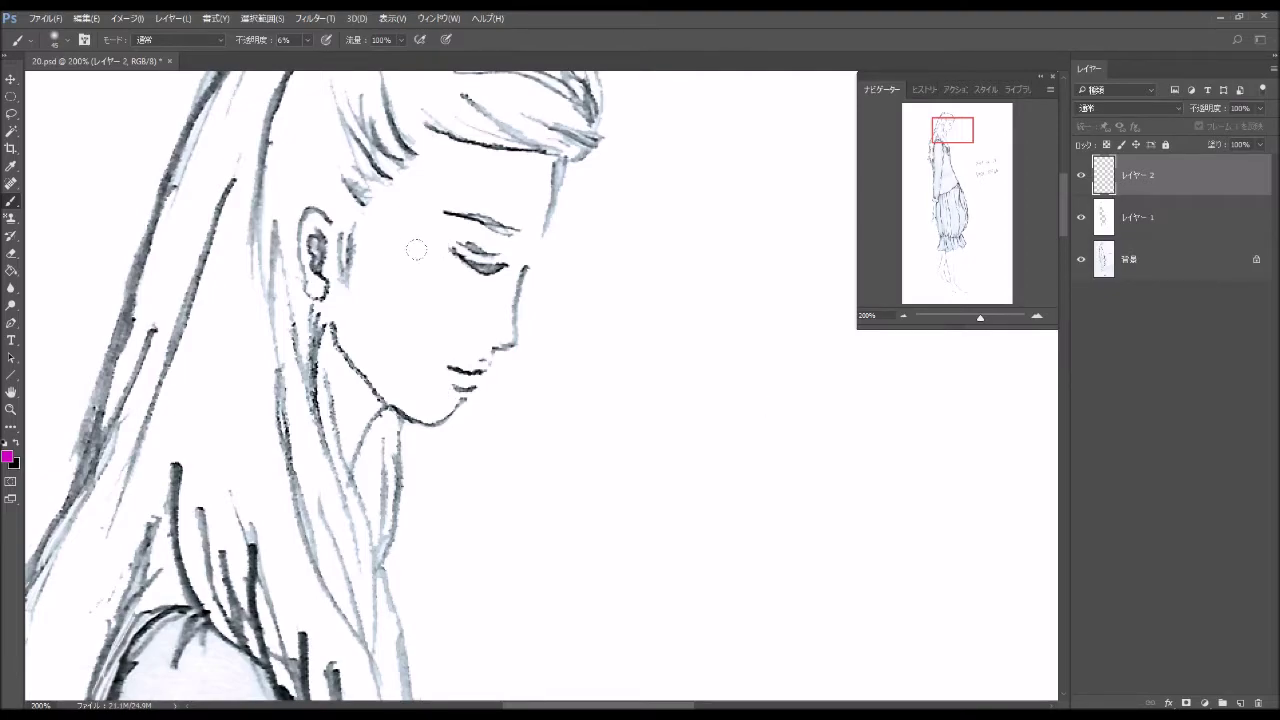
# Brush a soft pink blush onto the cheek and tint the lips pink.
pyautogui.moveTo(389, 245); pyautogui.dragTo(430, 283)
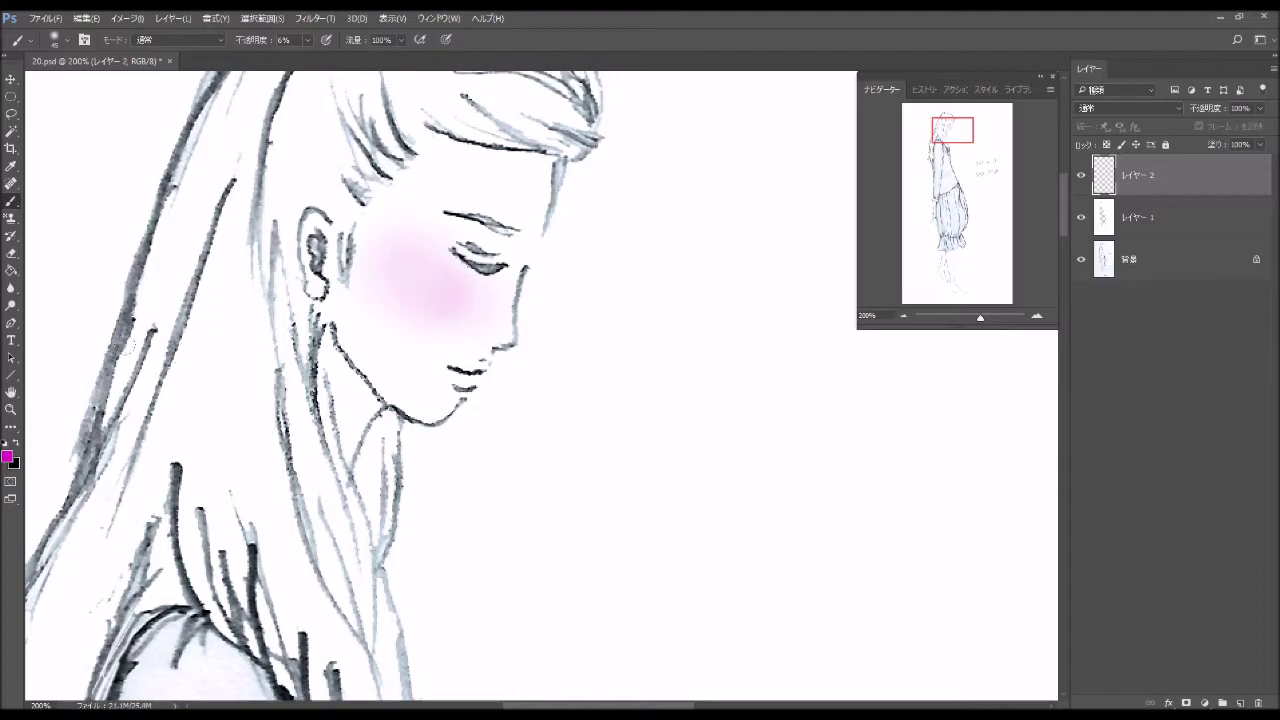
pyautogui.click(68, 43)
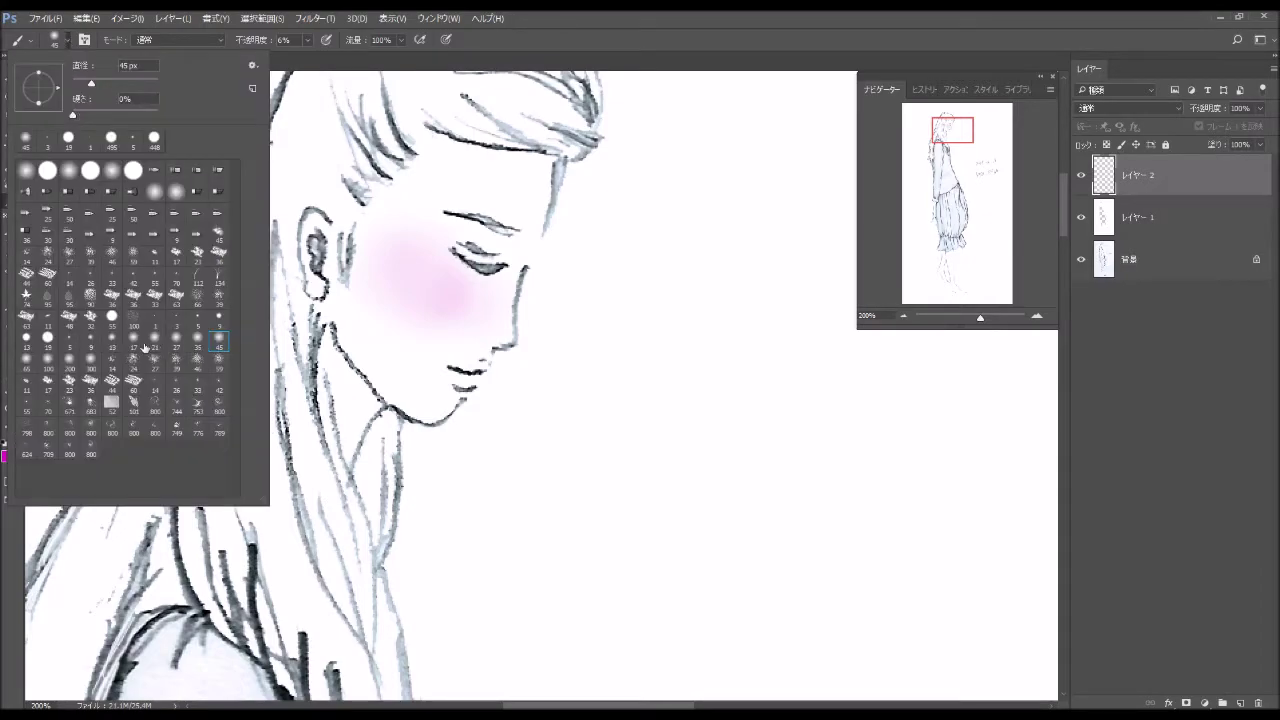
pyautogui.click(466, 381)
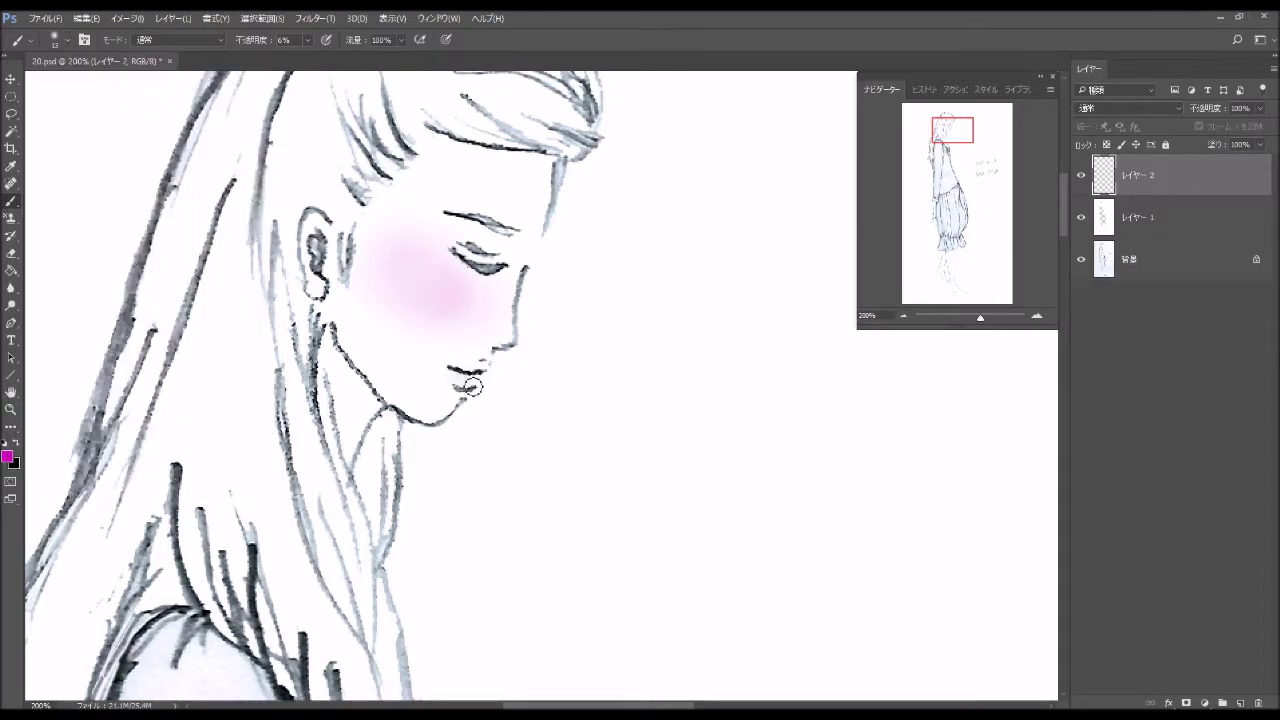
pyautogui.moveTo(477, 381); pyautogui.dragTo(475, 383)
# Try near-black shading around the eye, then undo it.
pyautogui.click(9, 456)
pyautogui.click(867, 430)
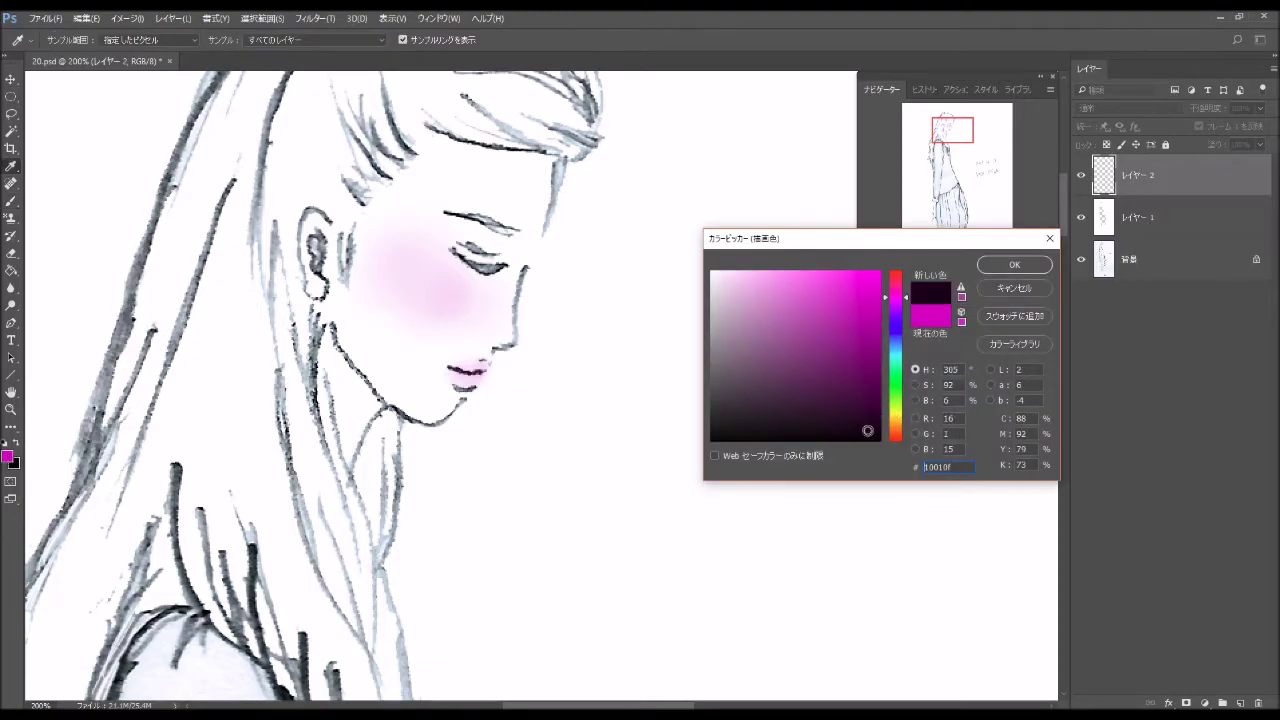
pyautogui.click(1014, 264)
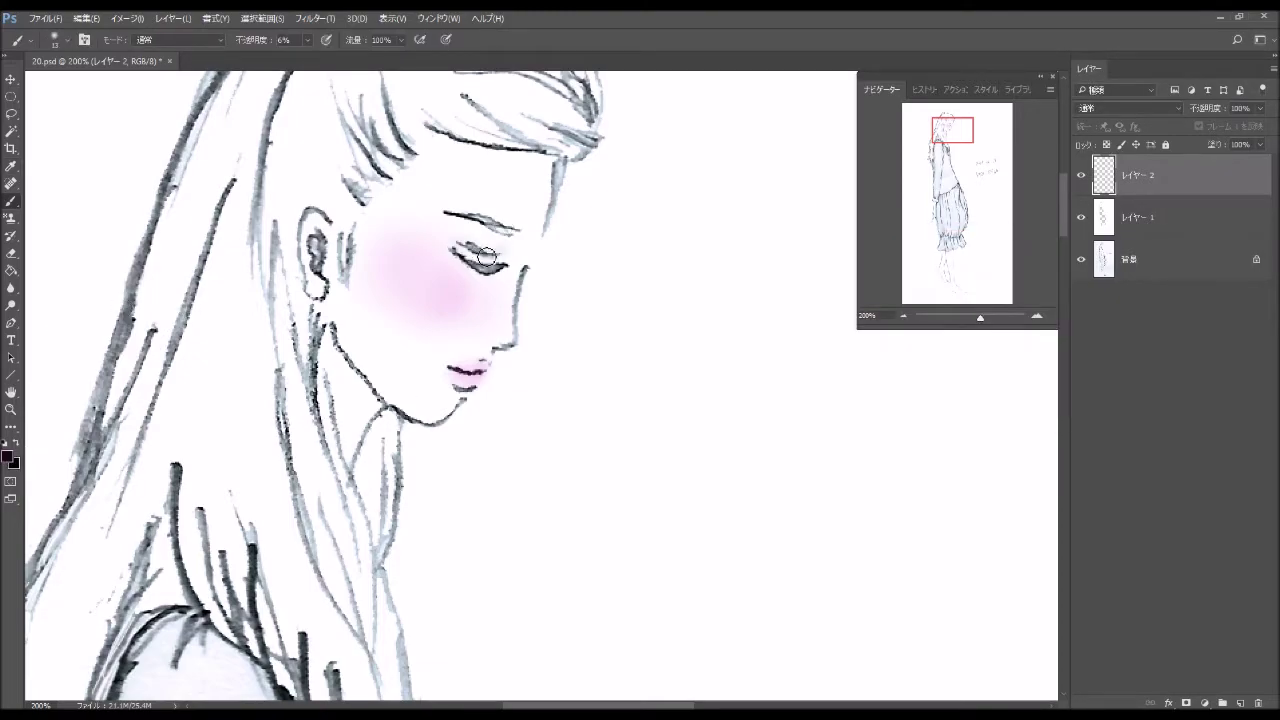
pyautogui.moveTo(456, 248)
pyautogui.mouseDown()
pyautogui.moveTo(490, 252)
pyautogui.moveTo(450, 238)
pyautogui.moveTo(443, 249)
pyautogui.moveTo(472, 244)
pyautogui.moveTo(429, 223)
pyautogui.moveTo(452, 253)
pyautogui.mouseUp()
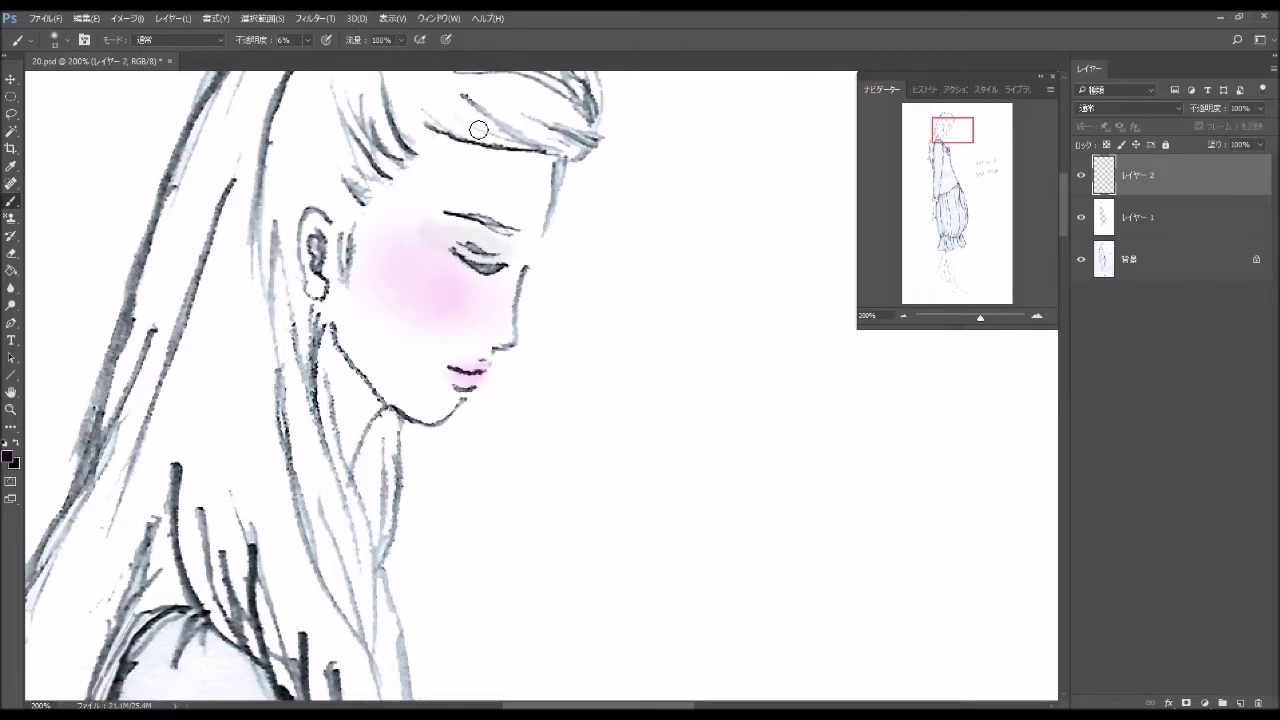
pyautogui.hotkey('ctrl', 'z')
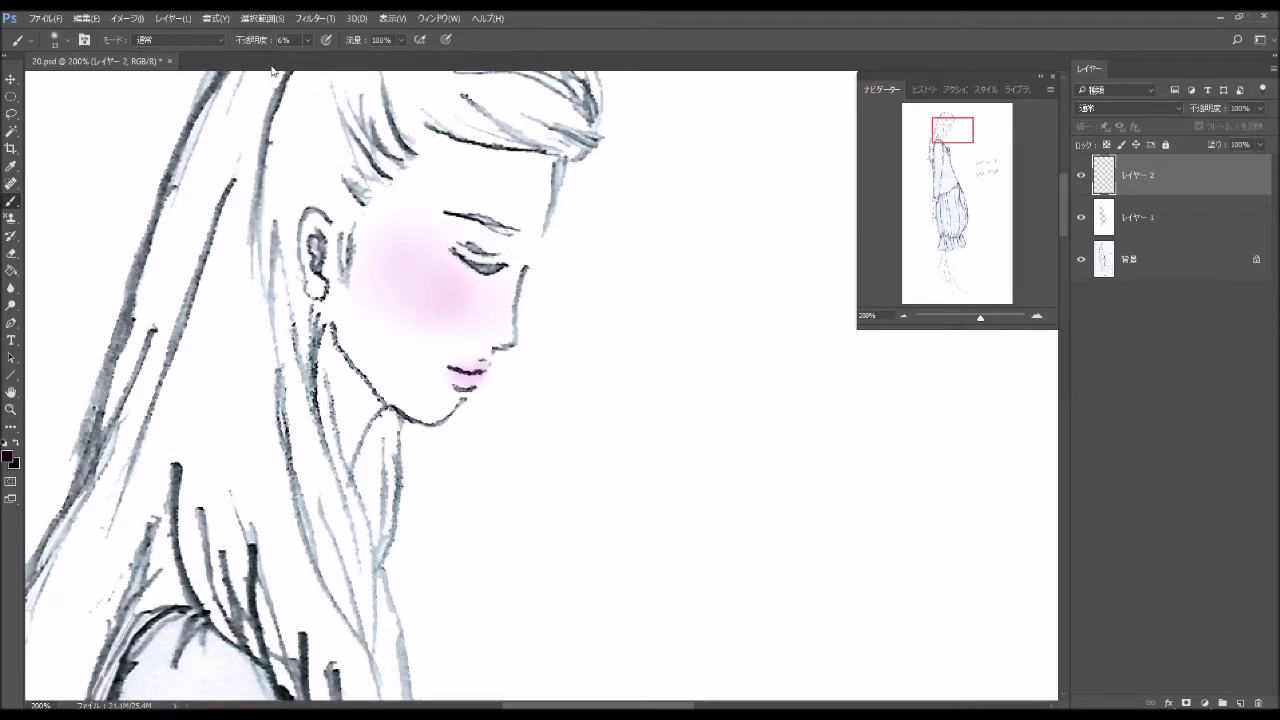
# At lower brush opacity, softly shade the eyelid toward its outer corner.
pyautogui.click(308, 40)
pyautogui.moveTo(308, 57); pyautogui.dragTo(304, 60)
pyautogui.click(497, 265)
pyautogui.moveTo(467, 243)
pyautogui.mouseDown()
pyautogui.moveTo(500, 266)
pyautogui.moveTo(462, 230)
pyautogui.mouseUp()
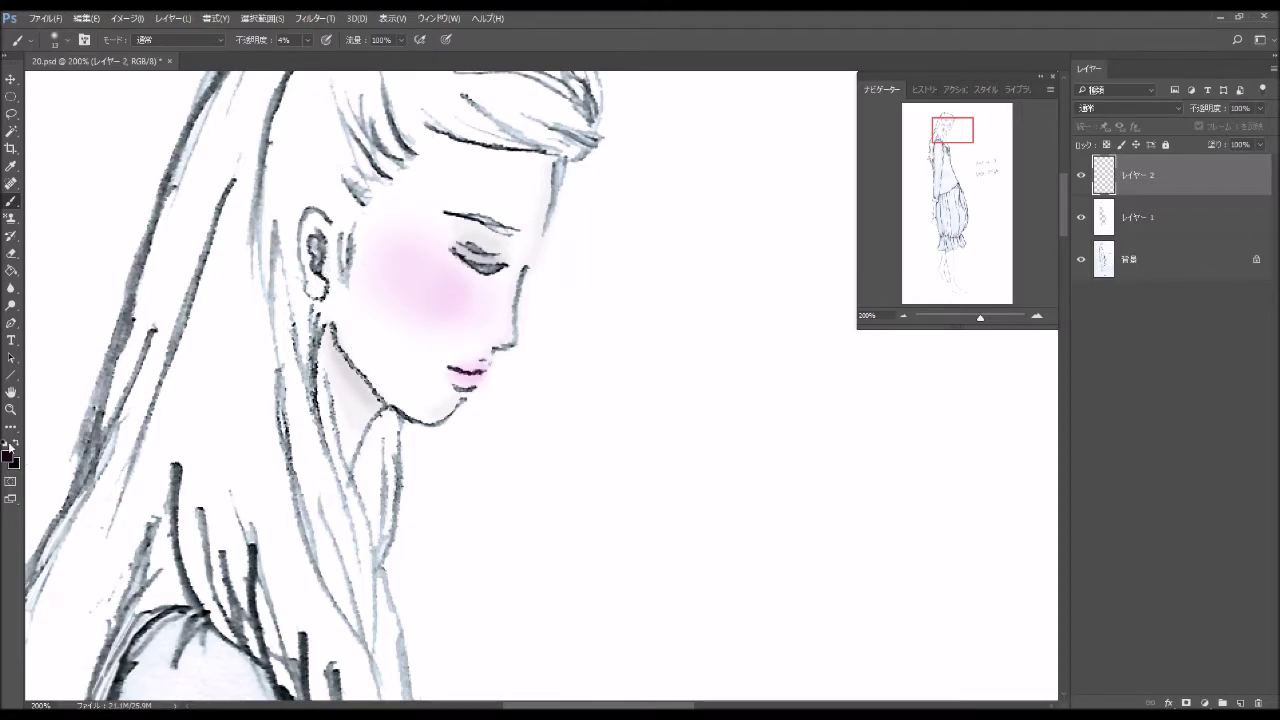
# Reset colours to black and white and use a 1 px hard brush at 74% opacity.
pyautogui.click(8, 446)
pyautogui.click(69, 43)
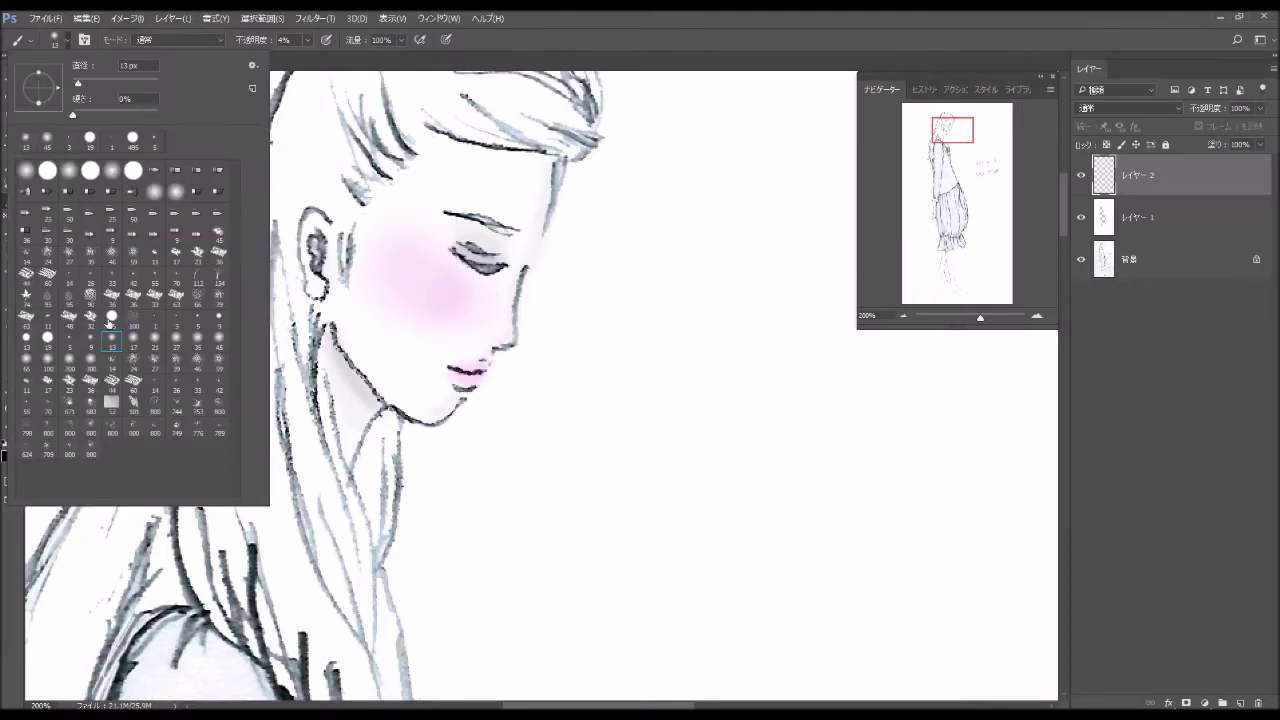
pyautogui.click(157, 321)
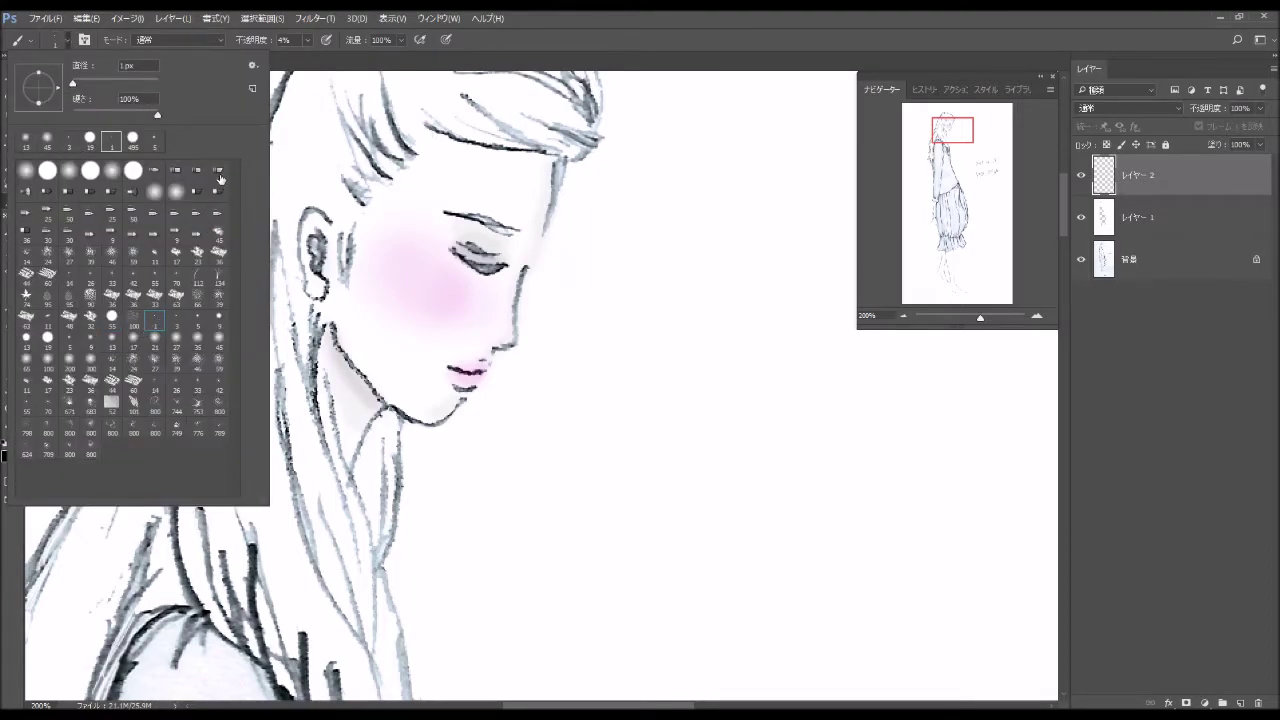
pyautogui.click(308, 39)
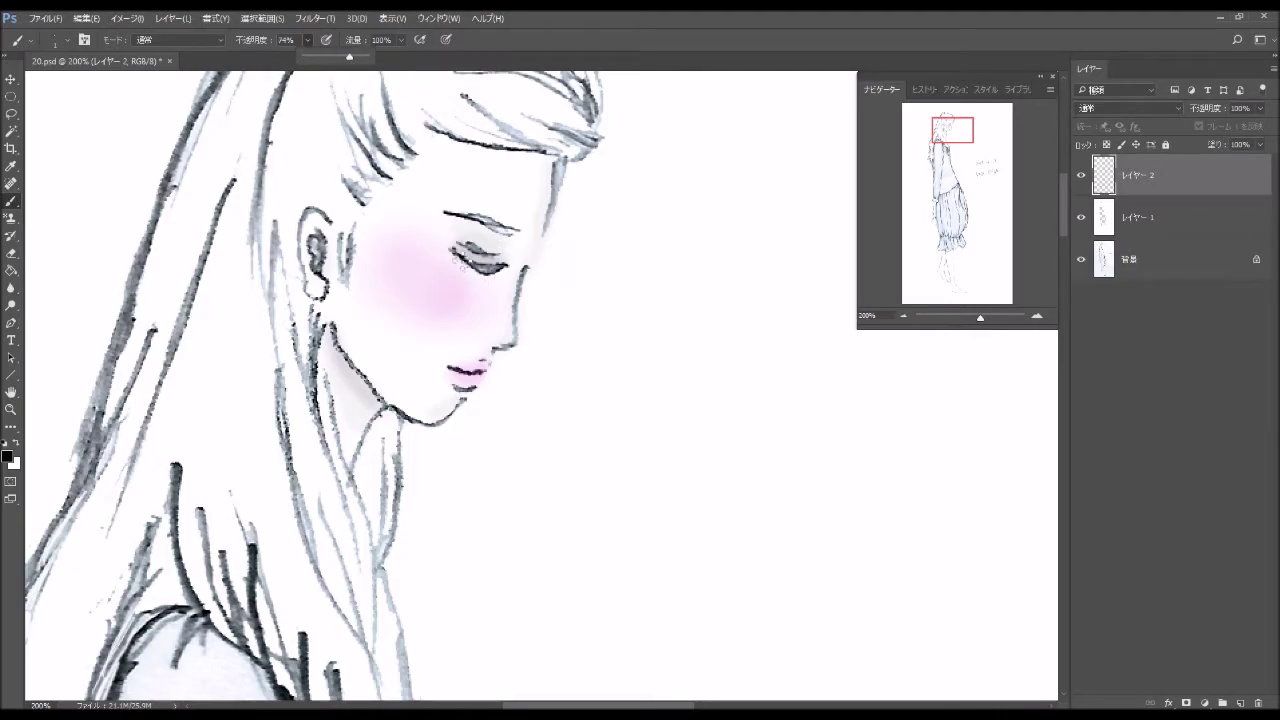
pyautogui.click(462, 262)
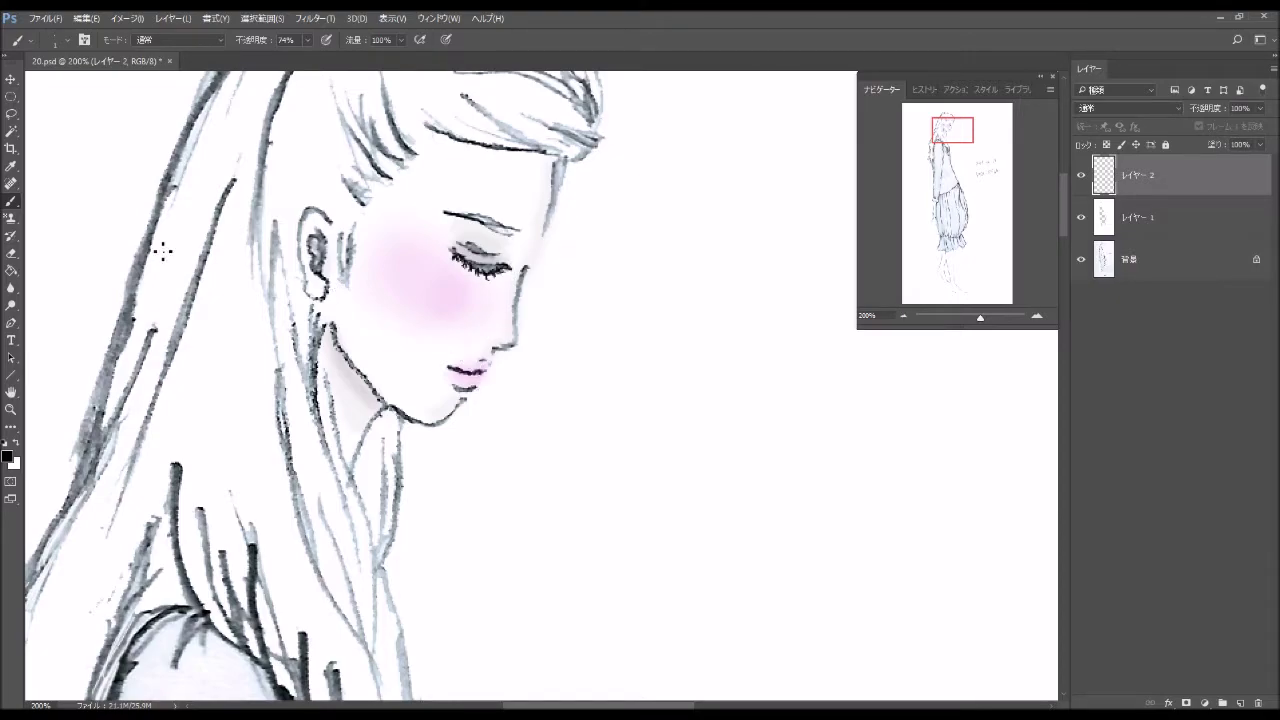
# Draw darker eyelashes under the closed eye with a slightly thicker fine brush.
pyautogui.click(69, 43)
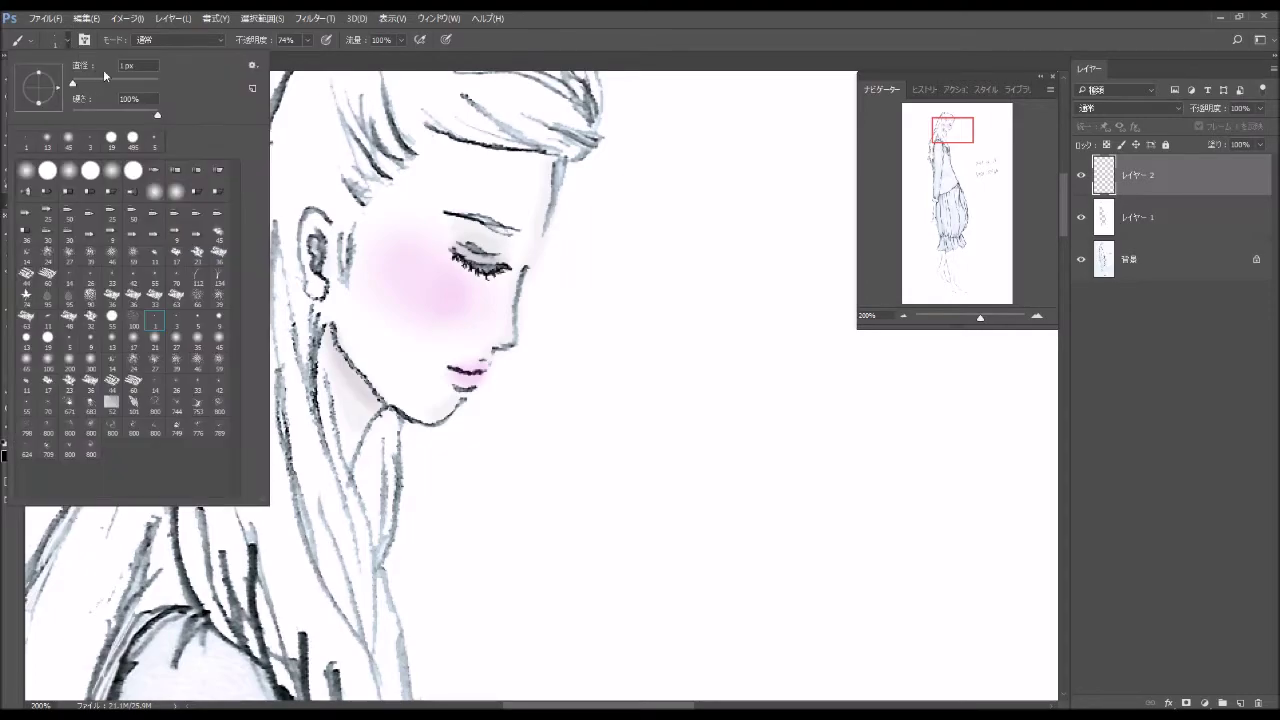
pyautogui.click(308, 40)
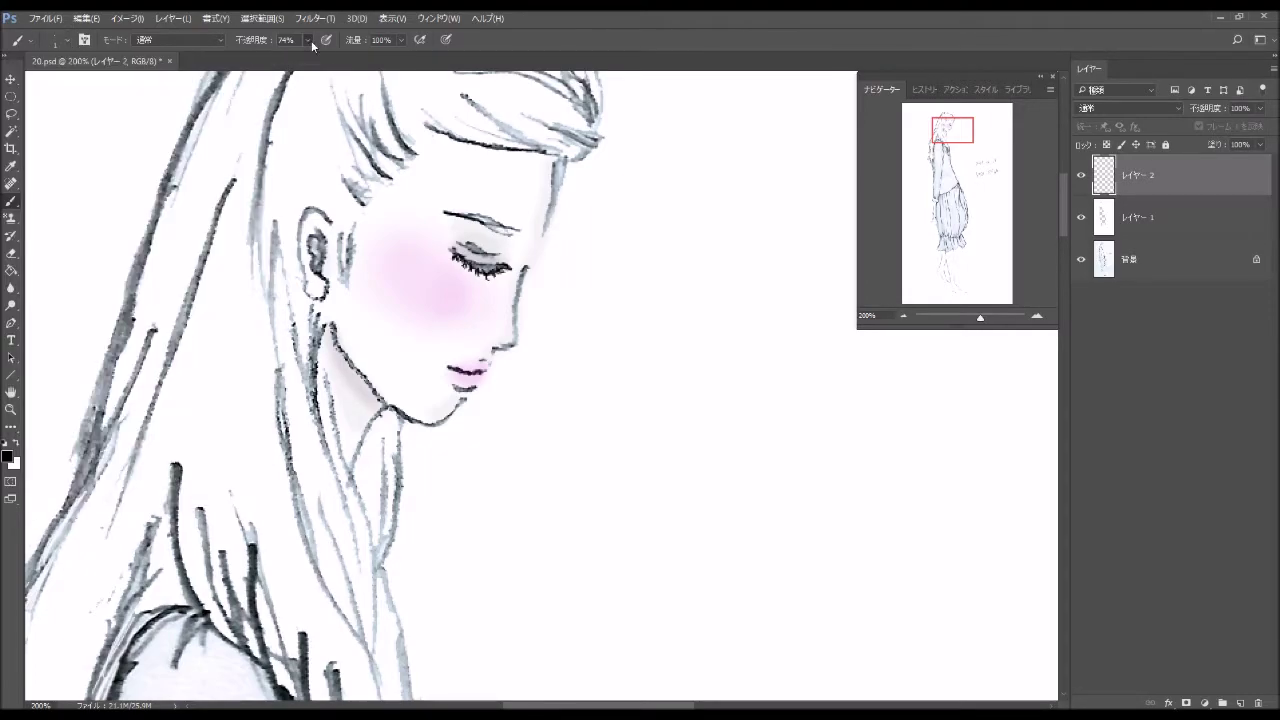
pyautogui.click(68, 43)
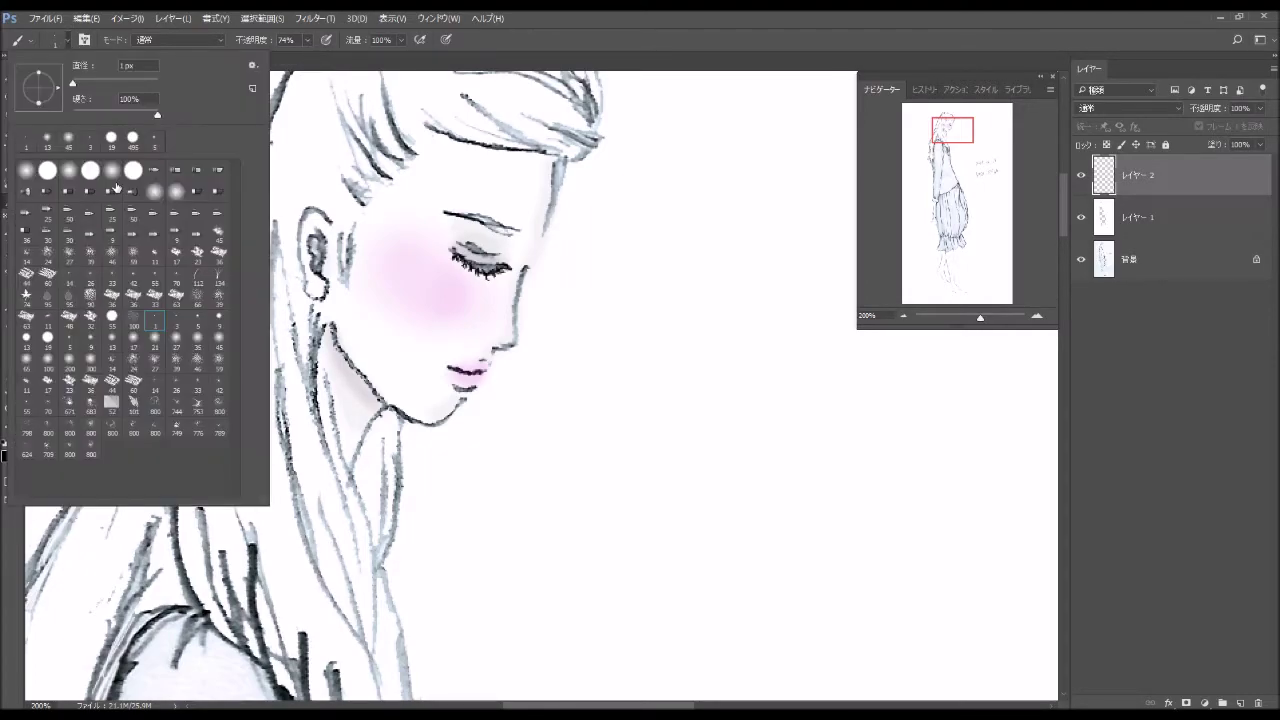
pyautogui.click(309, 40)
pyautogui.click(488, 274)
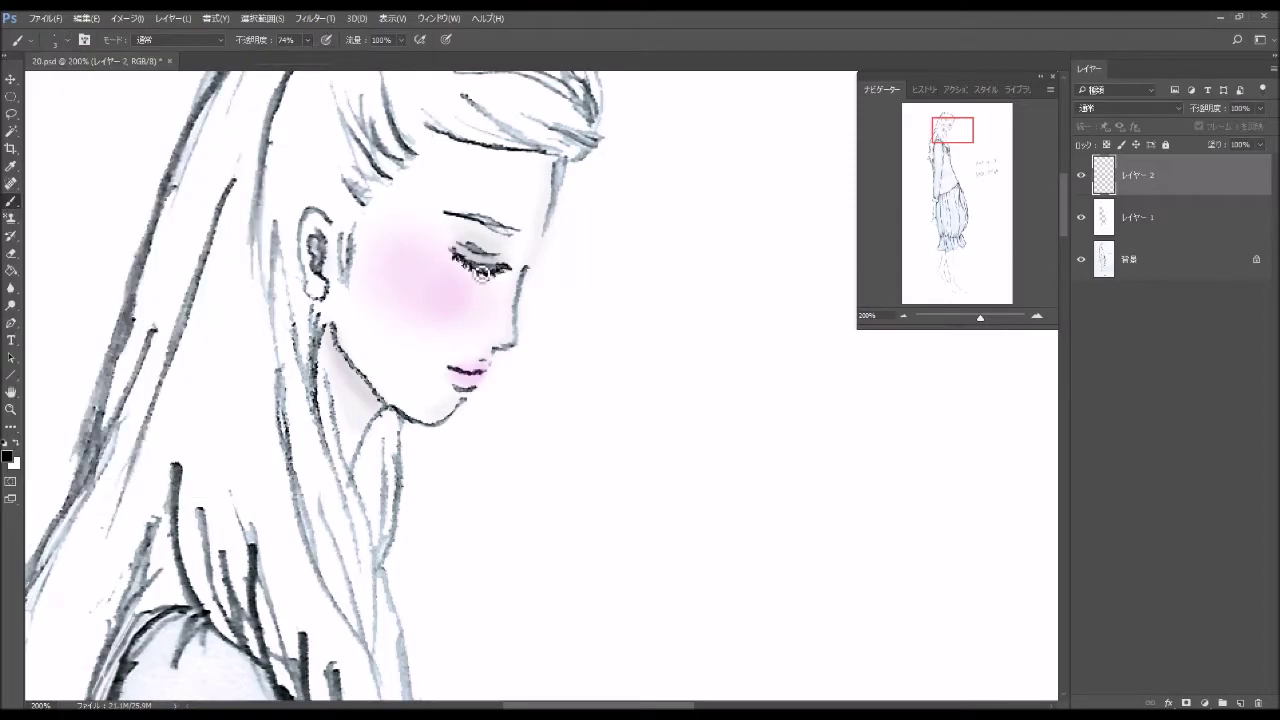
pyautogui.moveTo(500, 270); pyautogui.dragTo(484, 290)
# Set the foreground colour to dark brown #3c1f07.
pyautogui.click(8, 459)
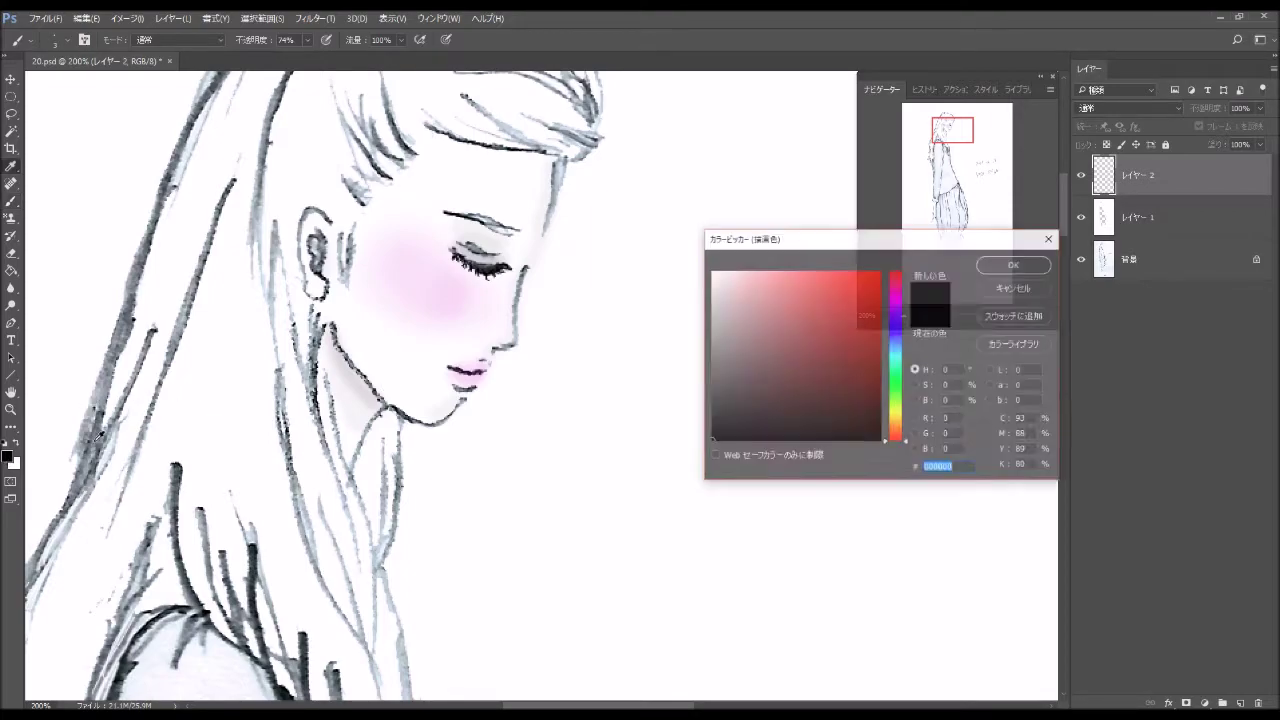
pyautogui.click(897, 430)
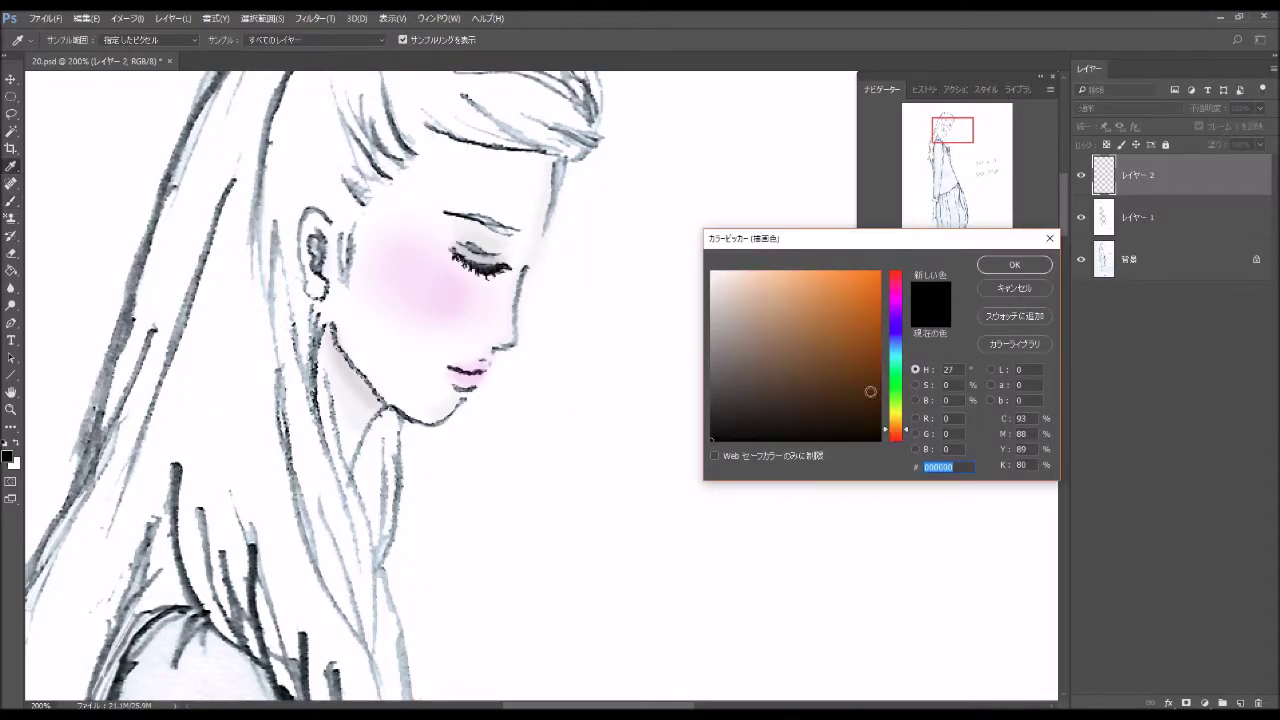
pyautogui.moveTo(870, 392); pyautogui.dragTo(861, 400)
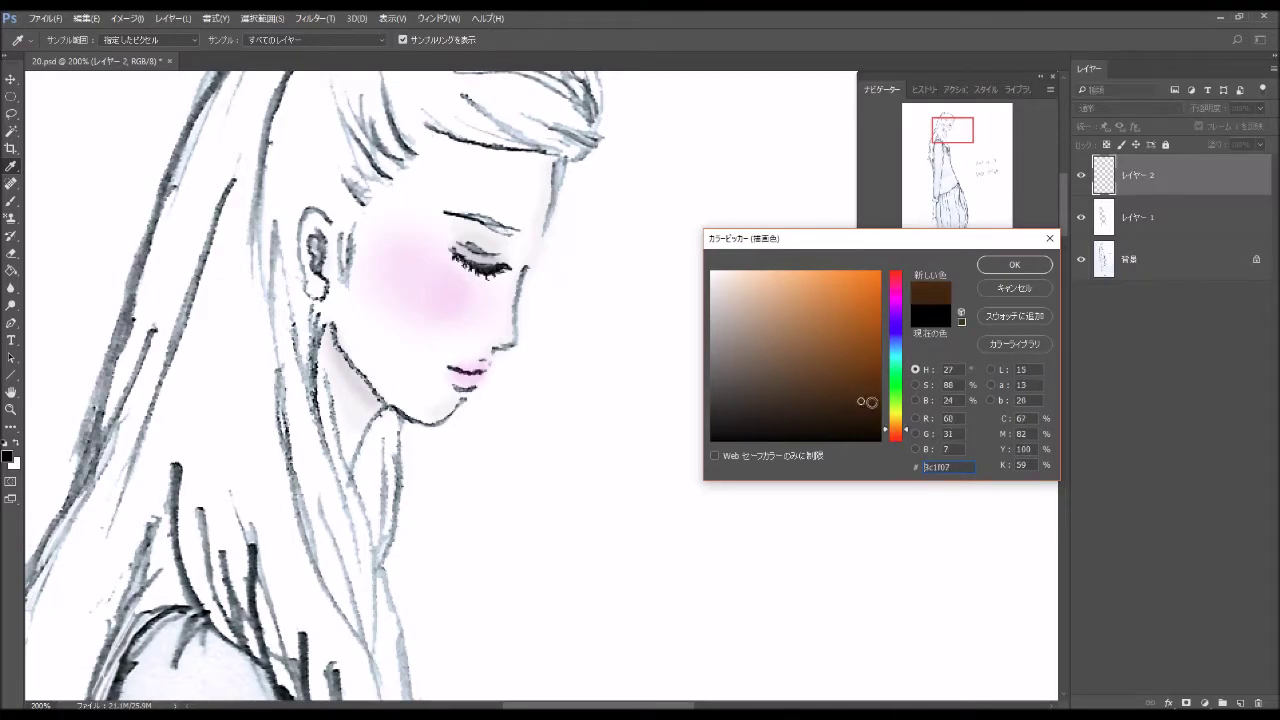
pyautogui.click(1008, 266)
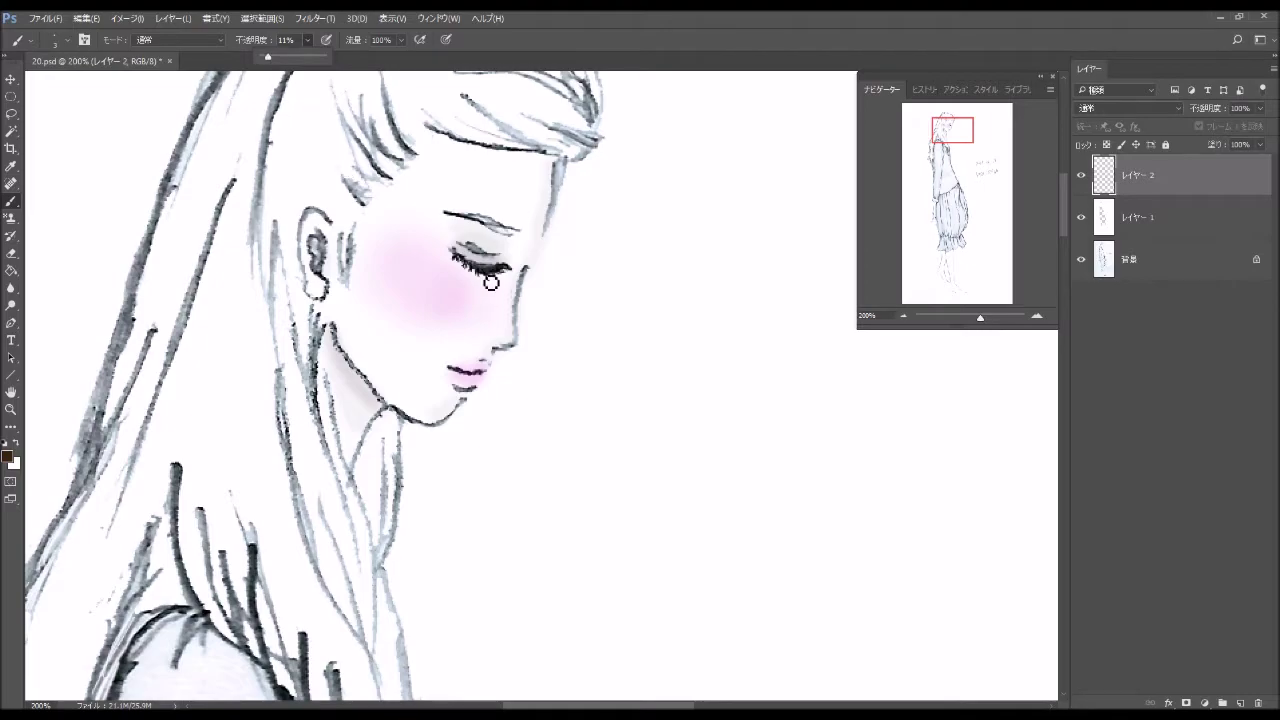
# With a 5 px brush at 11% opacity, deepen the eyelid shading and darken the eyebrow.
pyautogui.click(68, 50)
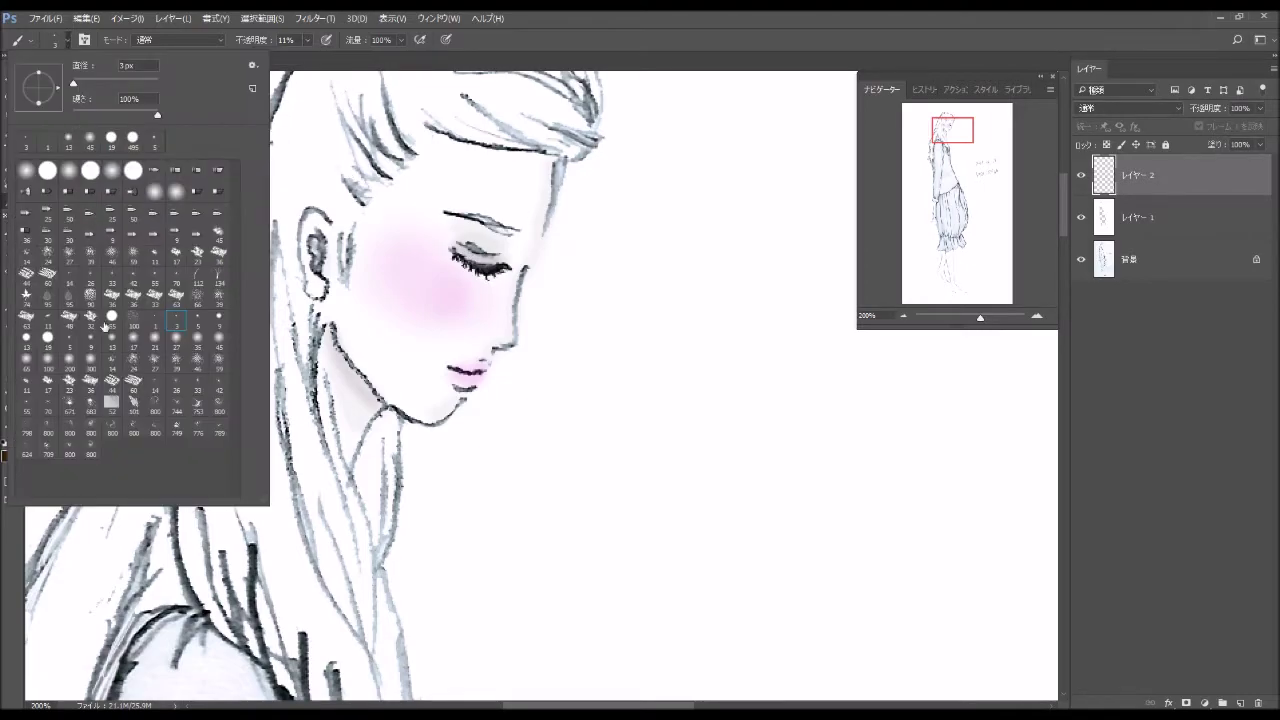
pyautogui.click(69, 340)
pyautogui.click(471, 261)
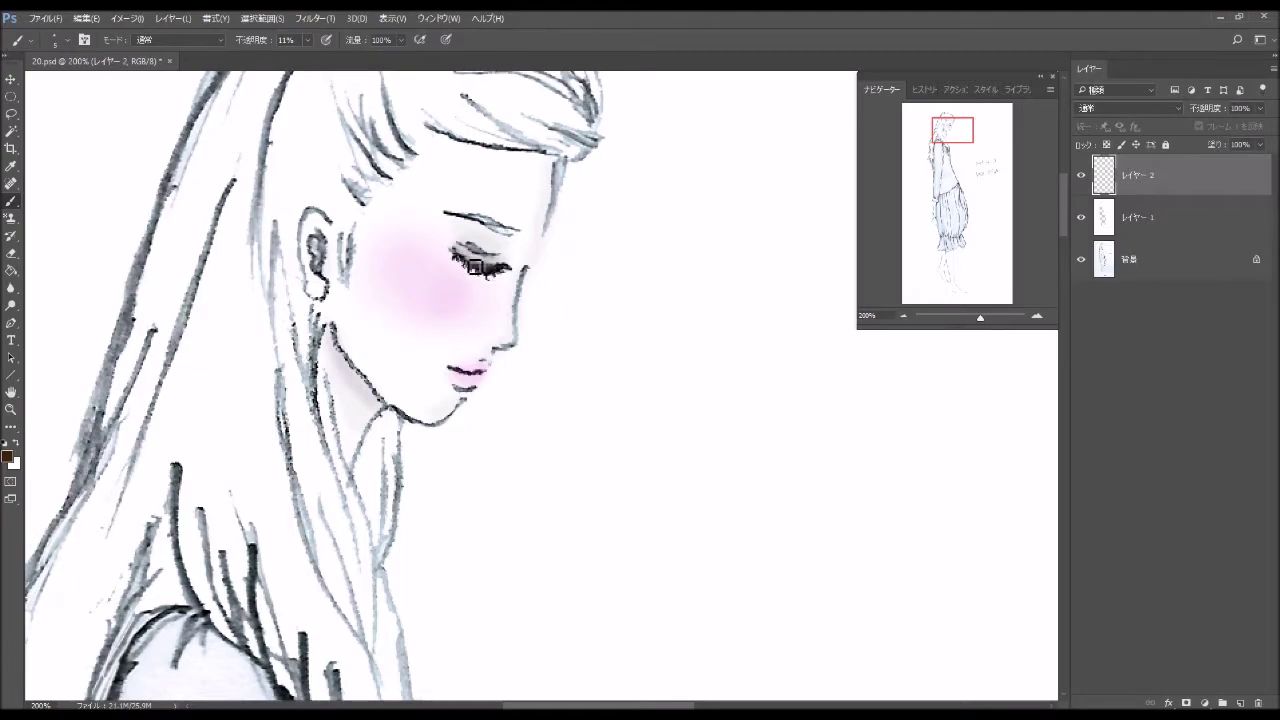
pyautogui.moveTo(466, 256); pyautogui.dragTo(505, 268)
pyautogui.moveTo(483, 226); pyautogui.dragTo(520, 246)
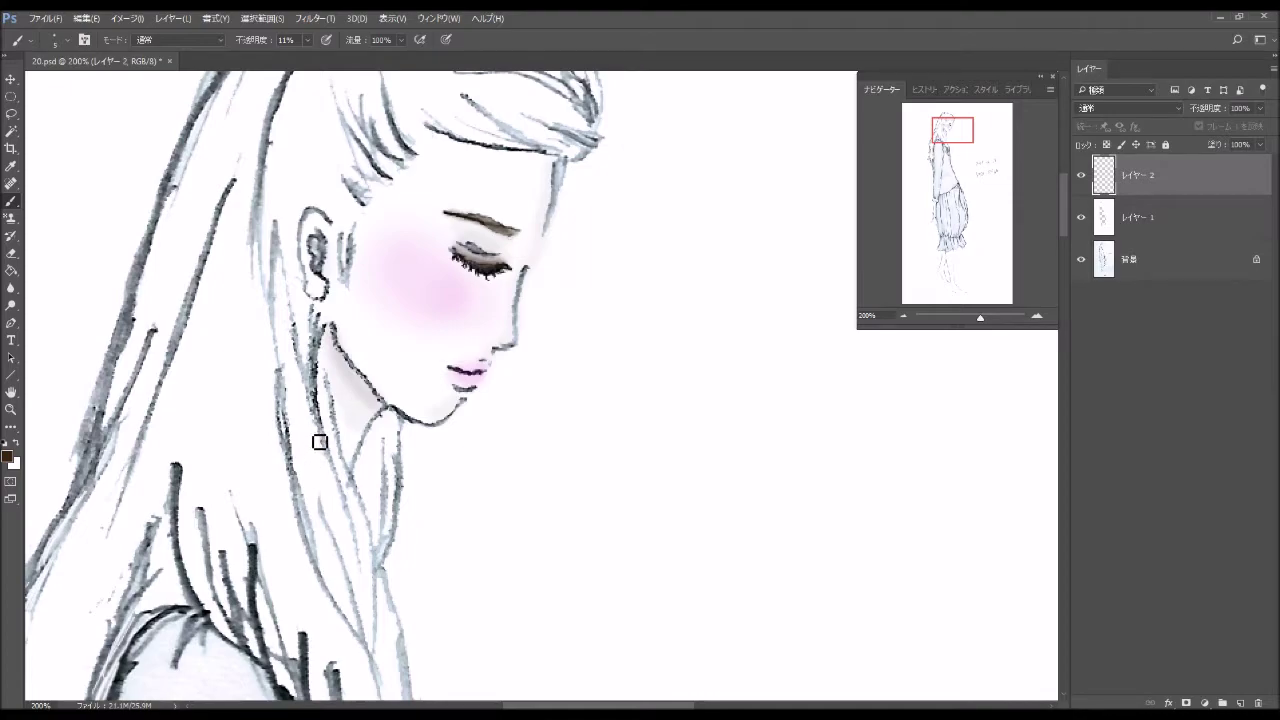
# Switch to a 21 px soft brush and pick an orange-brown skin tone.
pyautogui.click(67, 41)
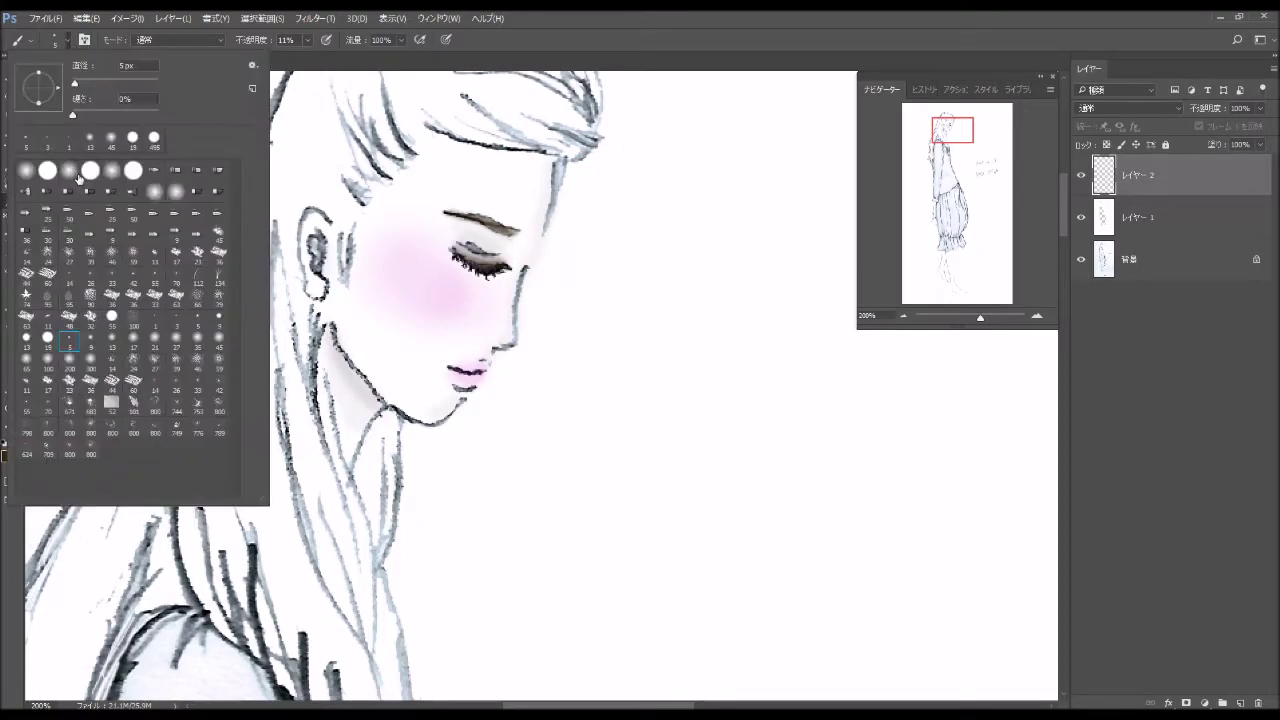
pyautogui.click(155, 341)
pyautogui.click(495, 248)
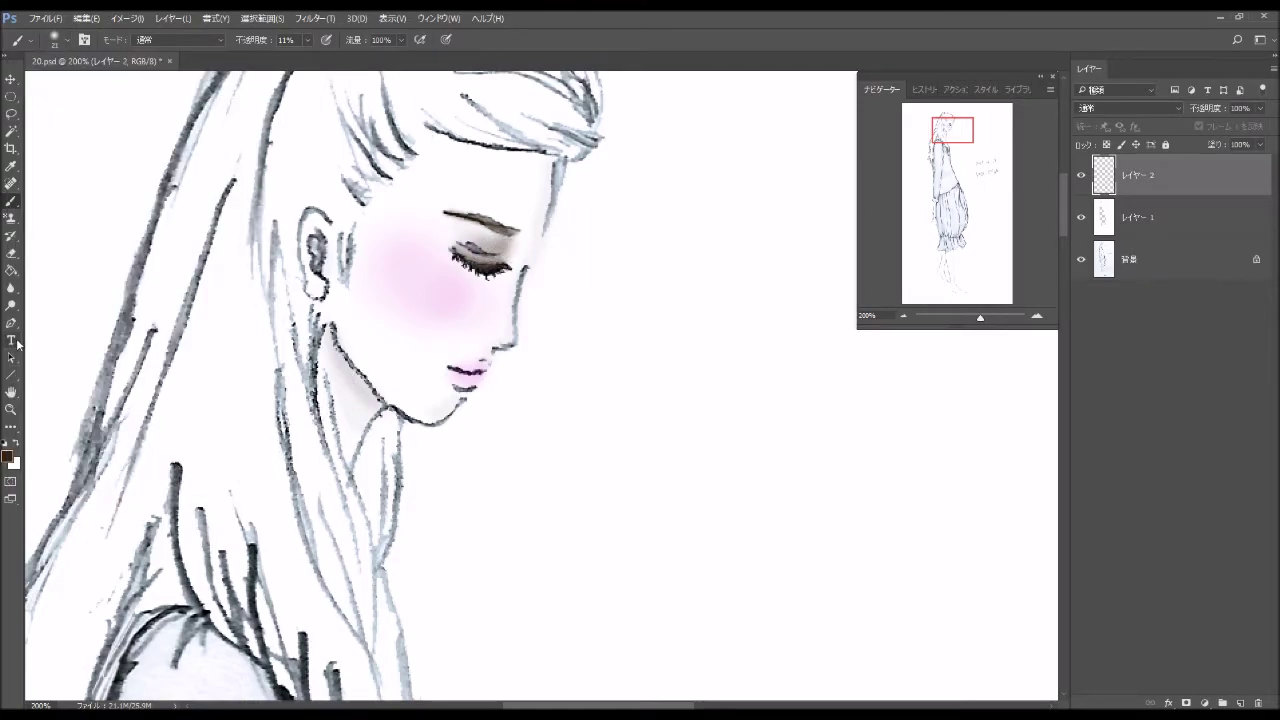
pyautogui.click(8, 458)
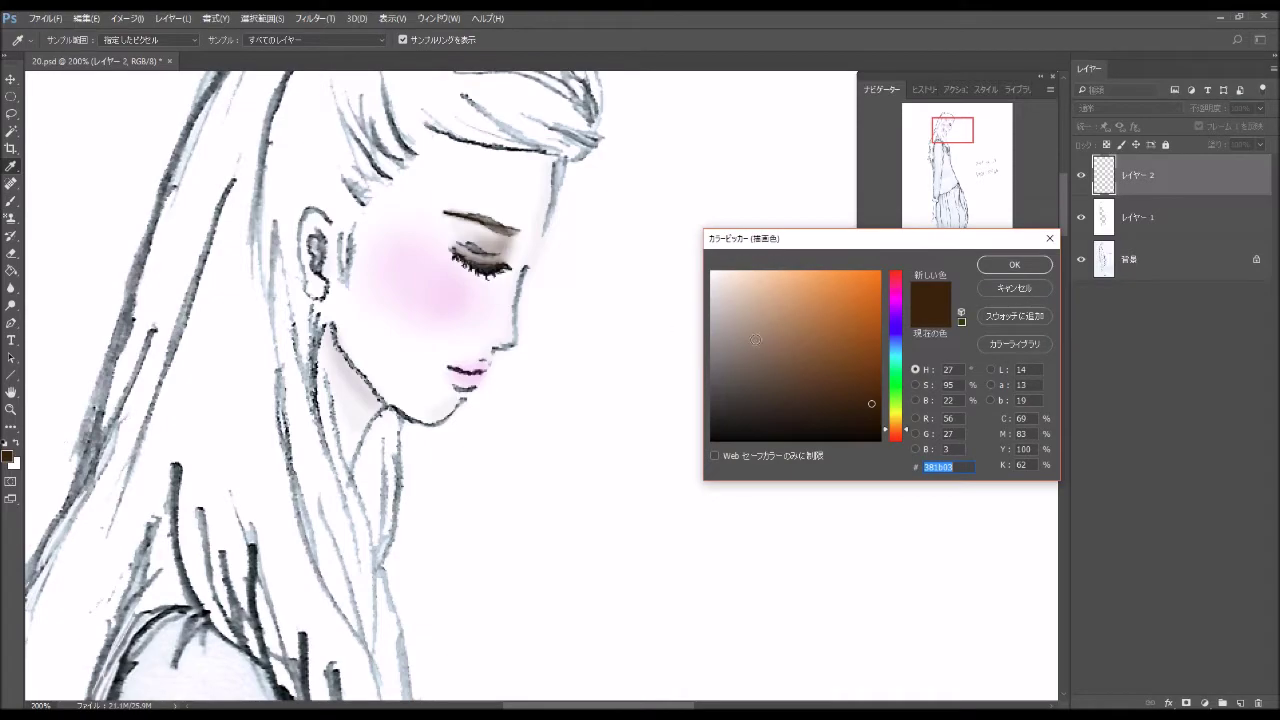
pyautogui.click(871, 314)
pyautogui.click(1014, 264)
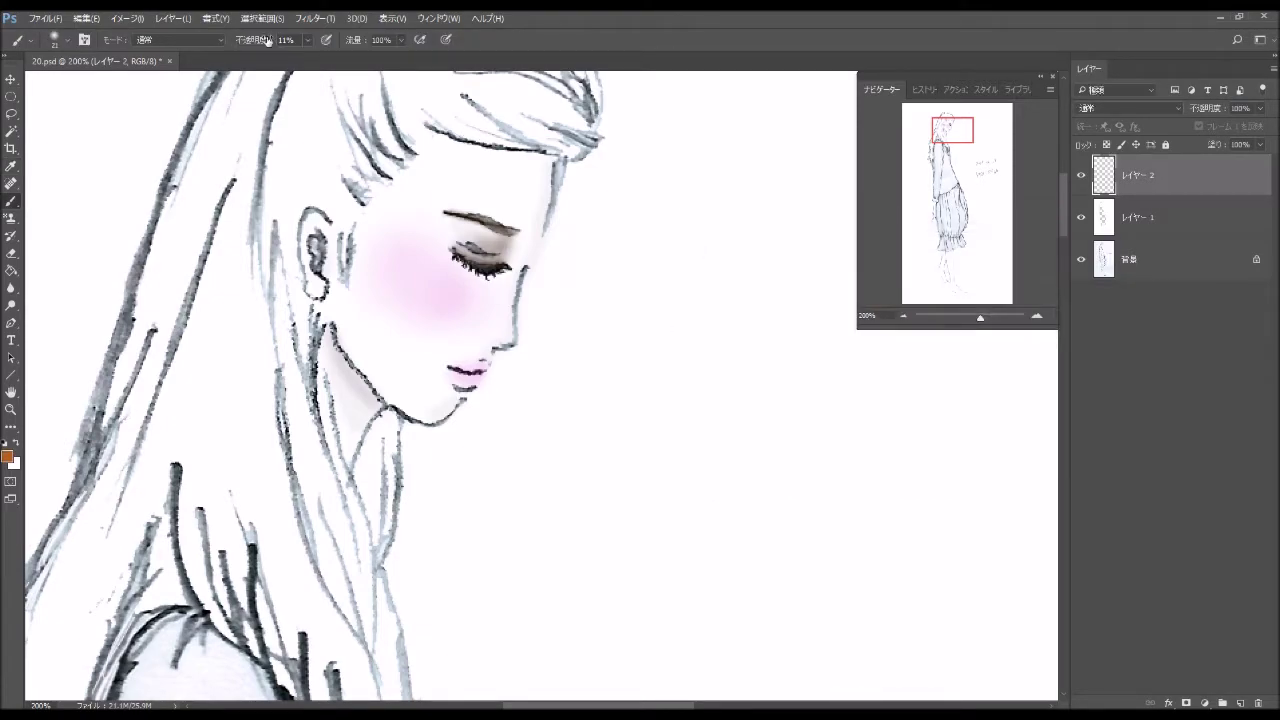
# With a 45 px soft brush at 6% opacity, tint the temple and upper eyelid orange-brown.
pyautogui.click(65, 42)
pyautogui.click(217, 341)
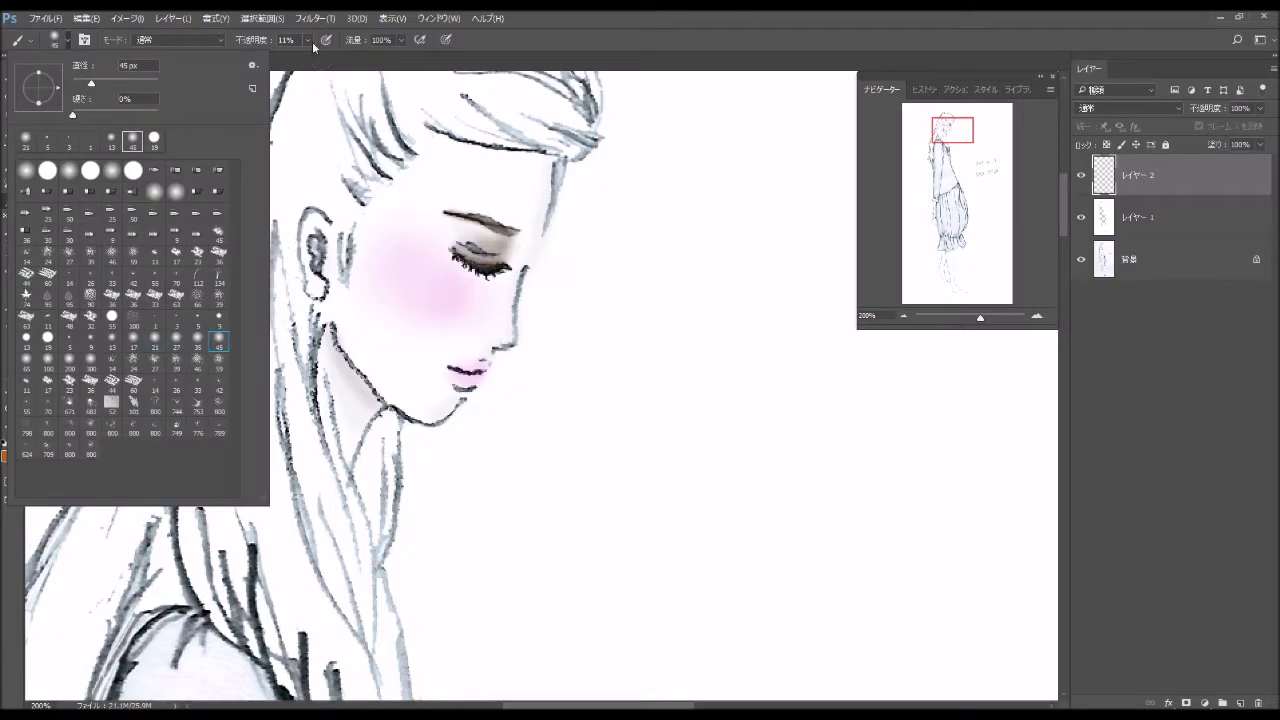
pyautogui.click(307, 41)
pyautogui.moveTo(306, 60); pyautogui.dragTo(304, 60)
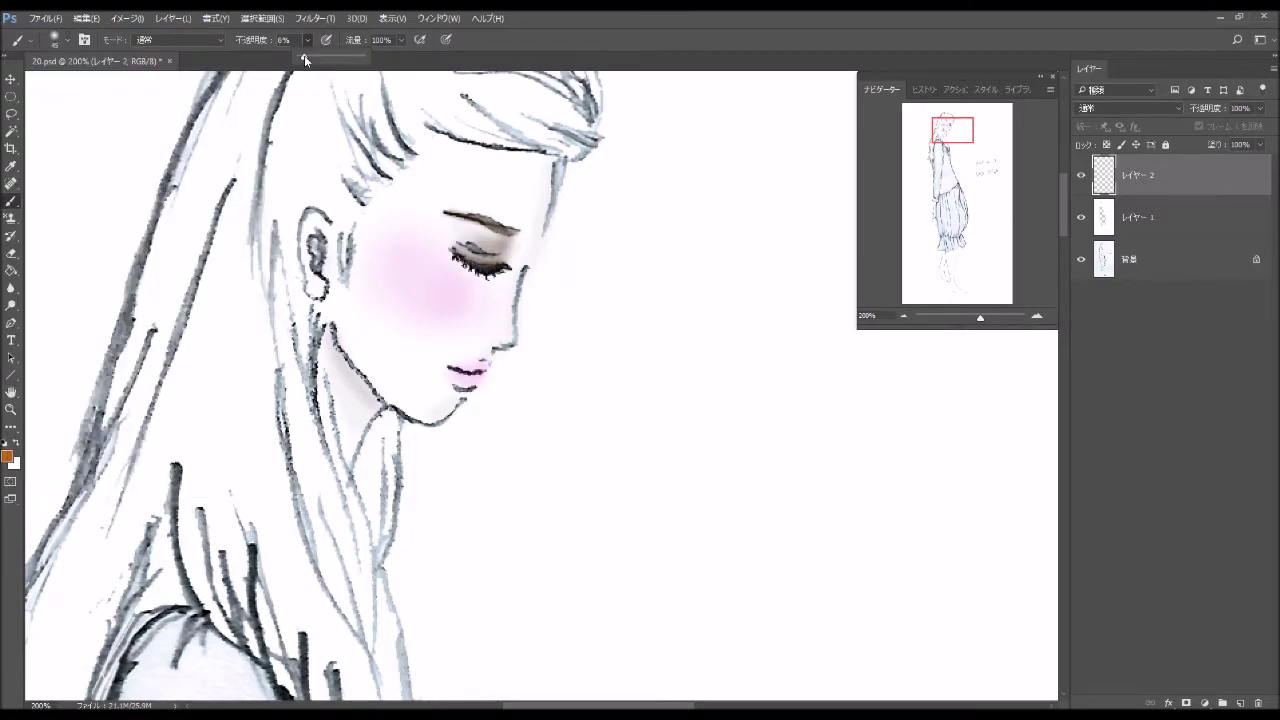
pyautogui.moveTo(429, 218)
pyautogui.mouseDown()
pyautogui.moveTo(470, 180)
pyautogui.moveTo(370, 210)
pyautogui.mouseUp()
pyautogui.moveTo(420, 160); pyautogui.dragTo(366, 208)
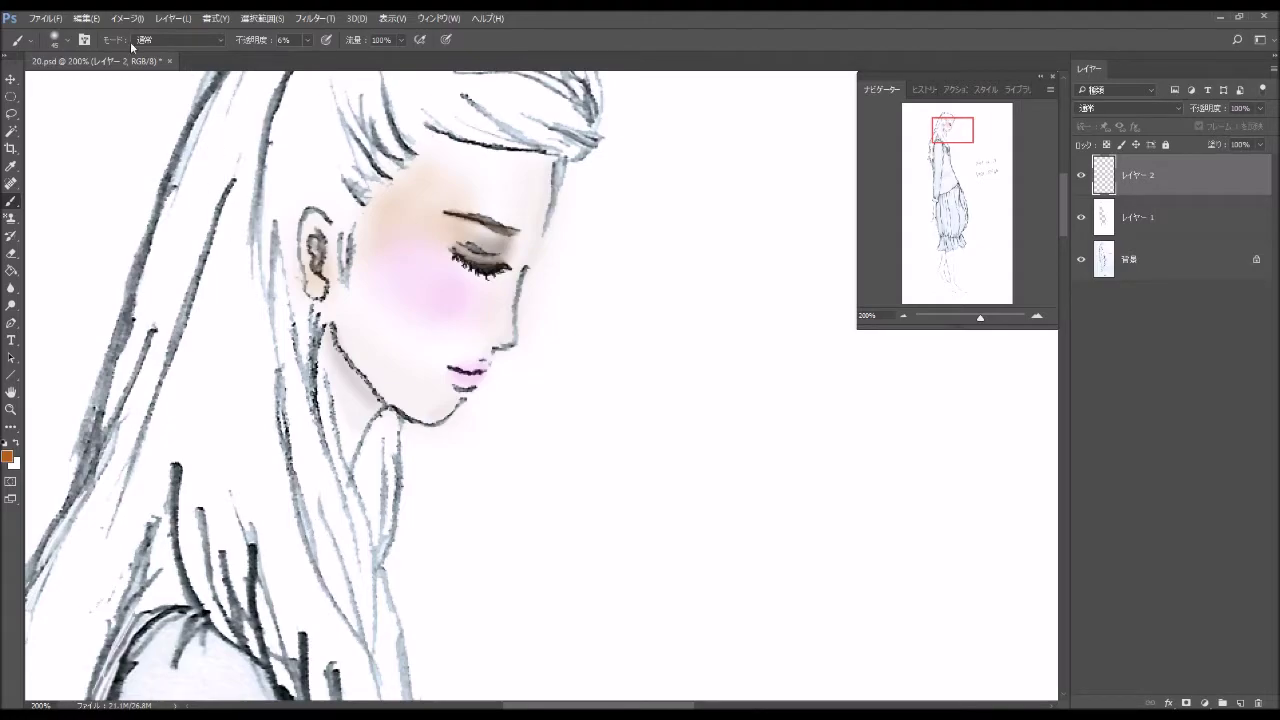
# Softly tint the lips with a 9 px soft brush.
pyautogui.click(70, 41)
pyautogui.click(112, 342)
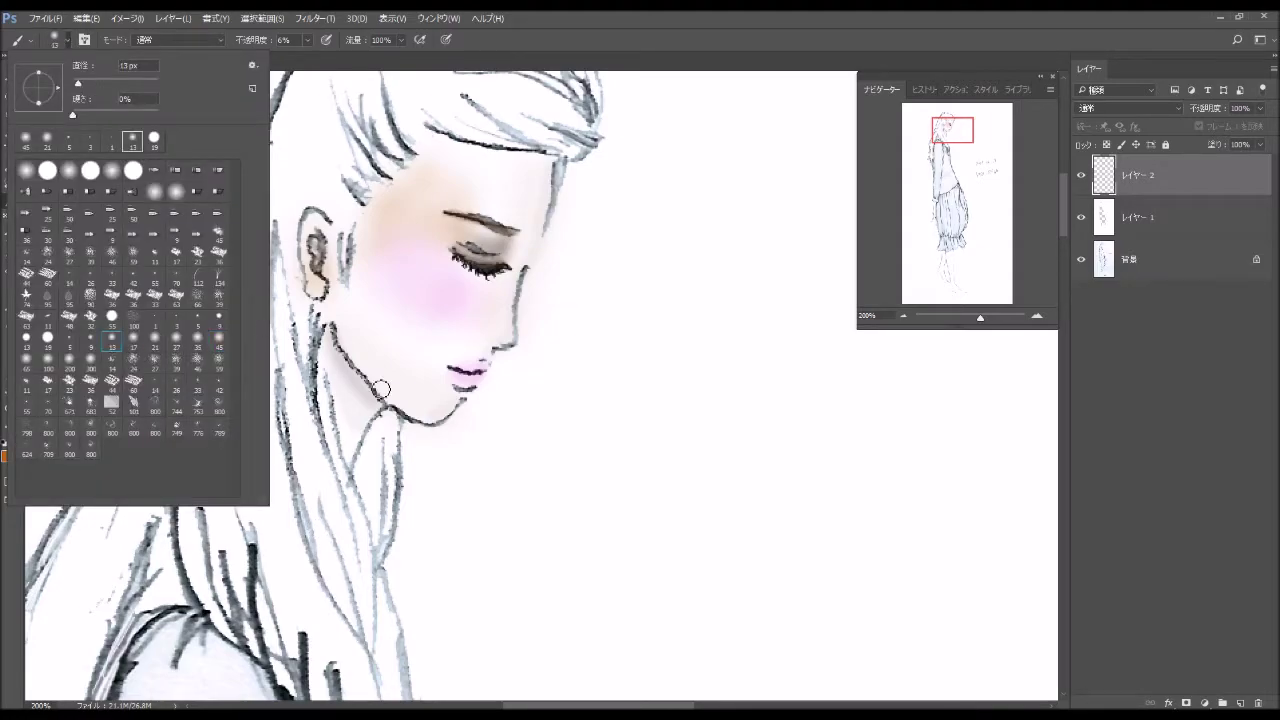
pyautogui.click(95, 343)
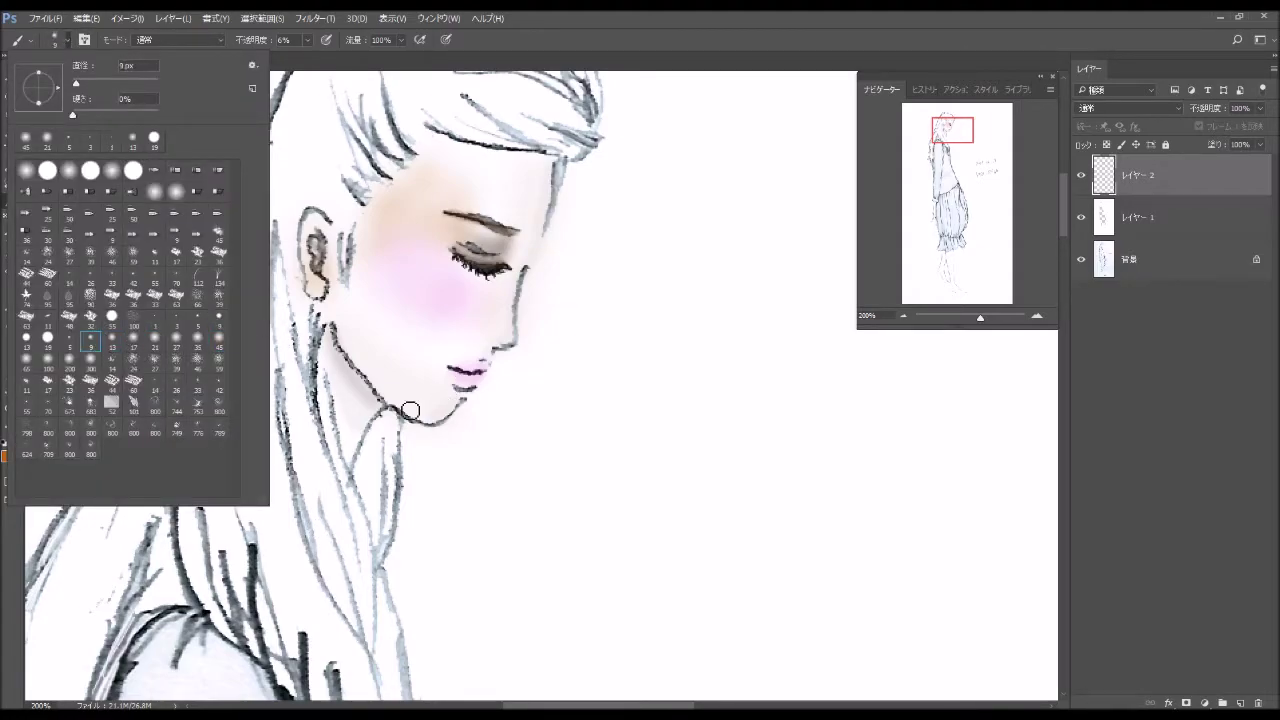
pyautogui.click(467, 390)
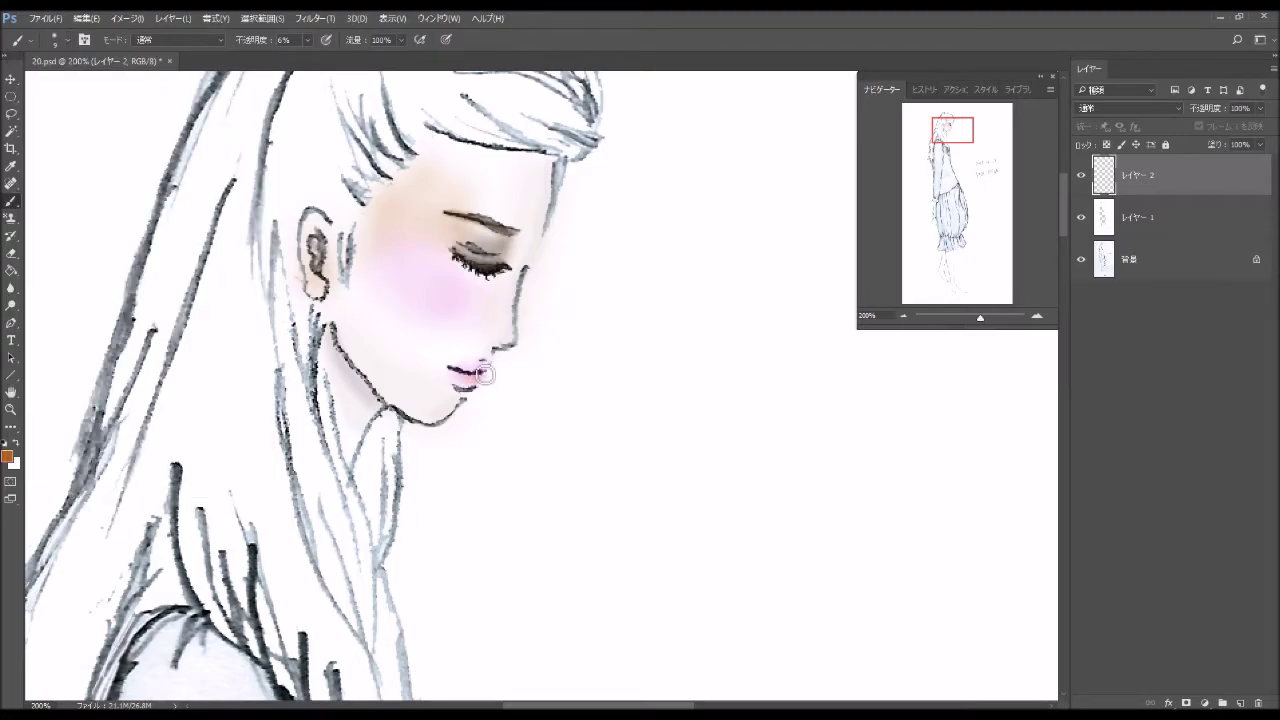
pyautogui.moveTo(480, 373)
pyautogui.mouseDown()
pyautogui.moveTo(471, 366)
pyautogui.moveTo(491, 371)
pyautogui.moveTo(474, 388)
pyautogui.moveTo(489, 373)
pyautogui.mouseUp()
# Make white the painting colour and raise the brush opacity to 100%.
pyautogui.click(6, 441)
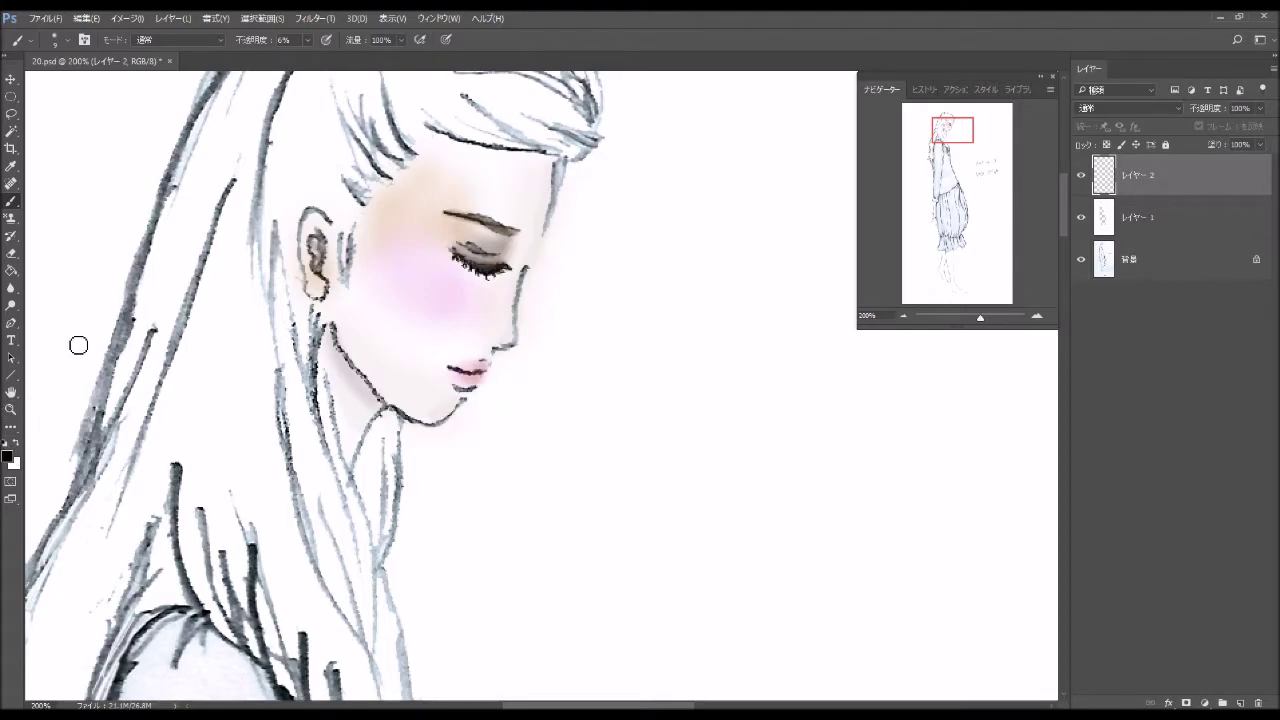
pyautogui.click(16, 442)
pyautogui.click(68, 44)
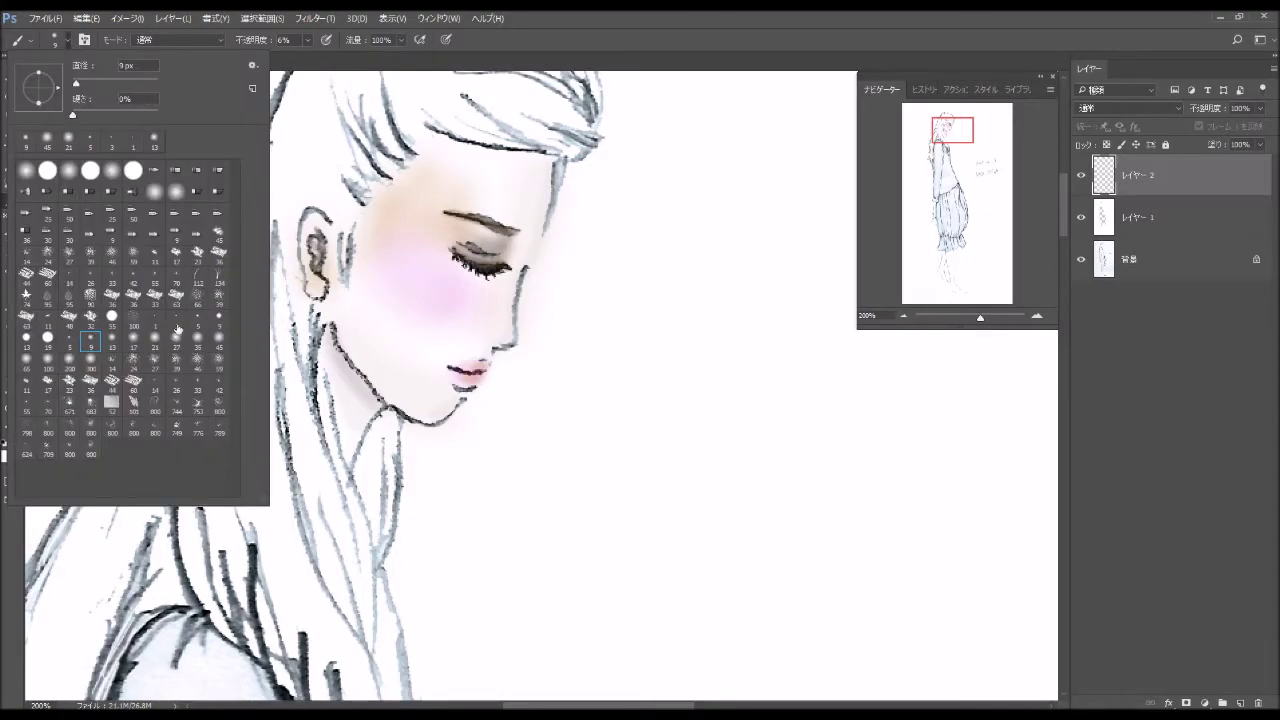
pyautogui.click(308, 39)
pyautogui.moveTo(312, 55); pyautogui.dragTo(397, 133)
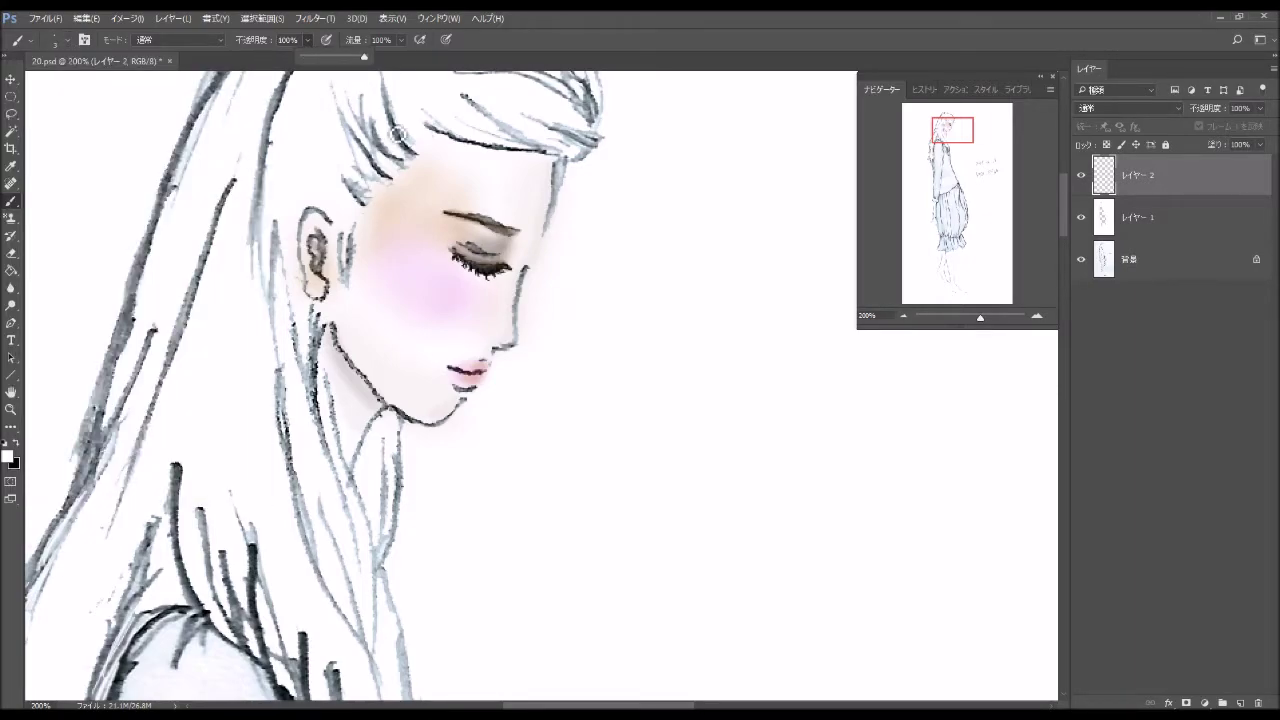
pyautogui.click(471, 387)
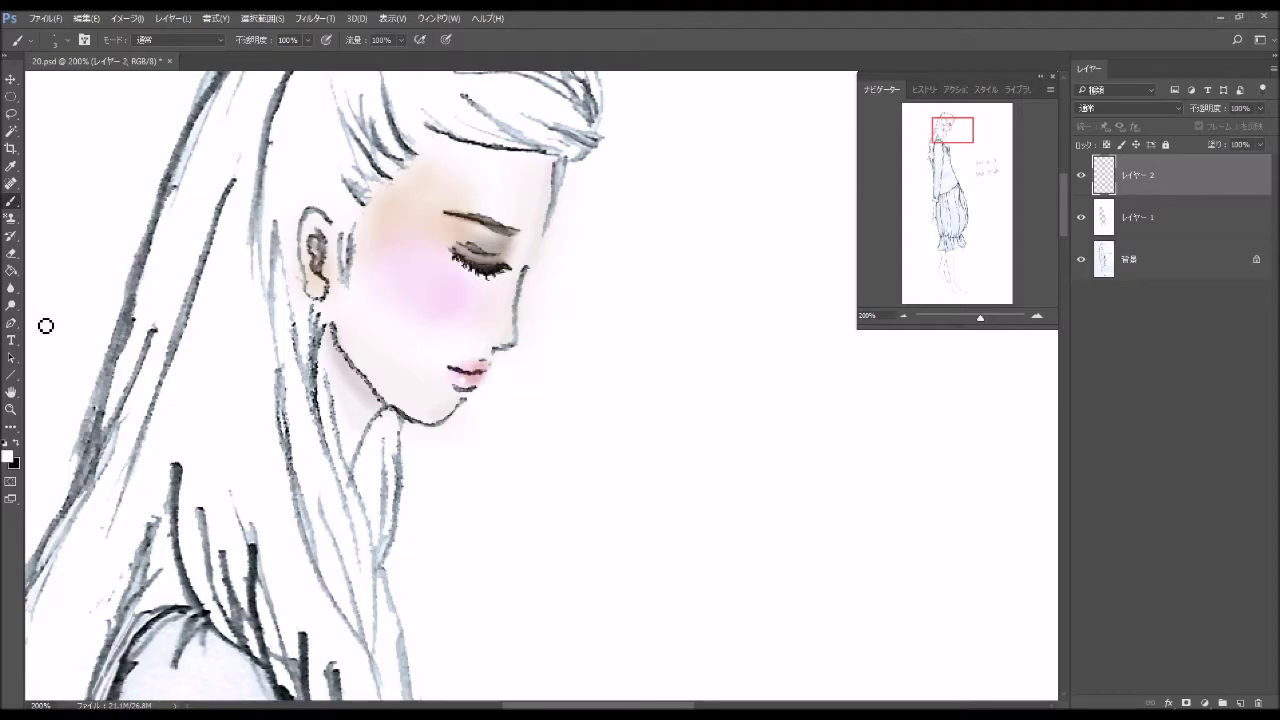
# Set the painting colour to blue #1396bc with brush opacity at 74%.
pyautogui.click(8, 455)
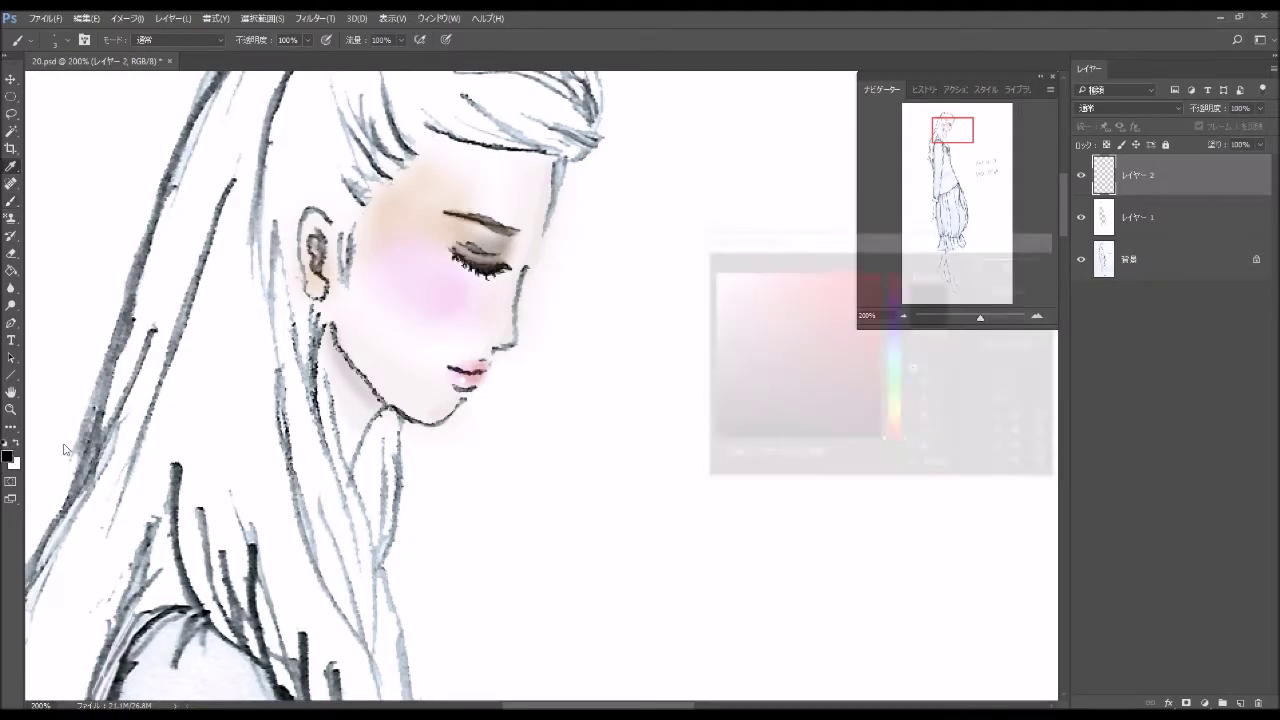
pyautogui.click(898, 356)
pyautogui.click(863, 315)
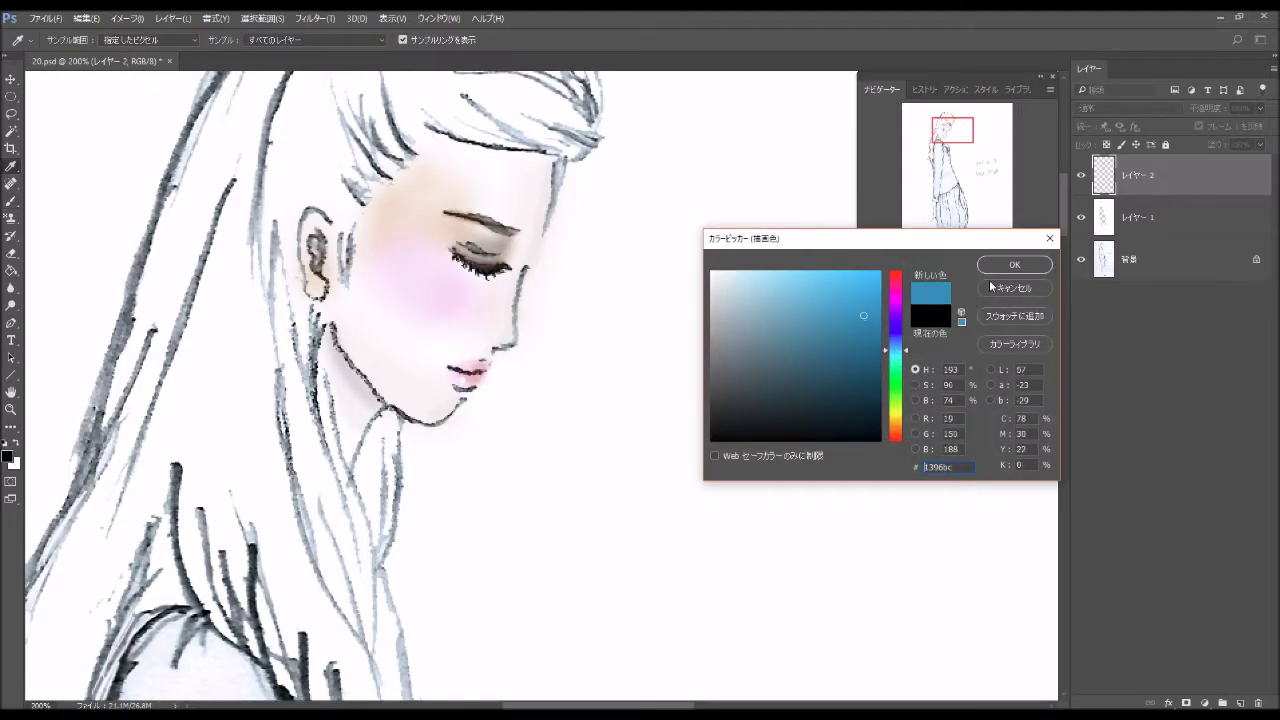
pyautogui.click(1014, 264)
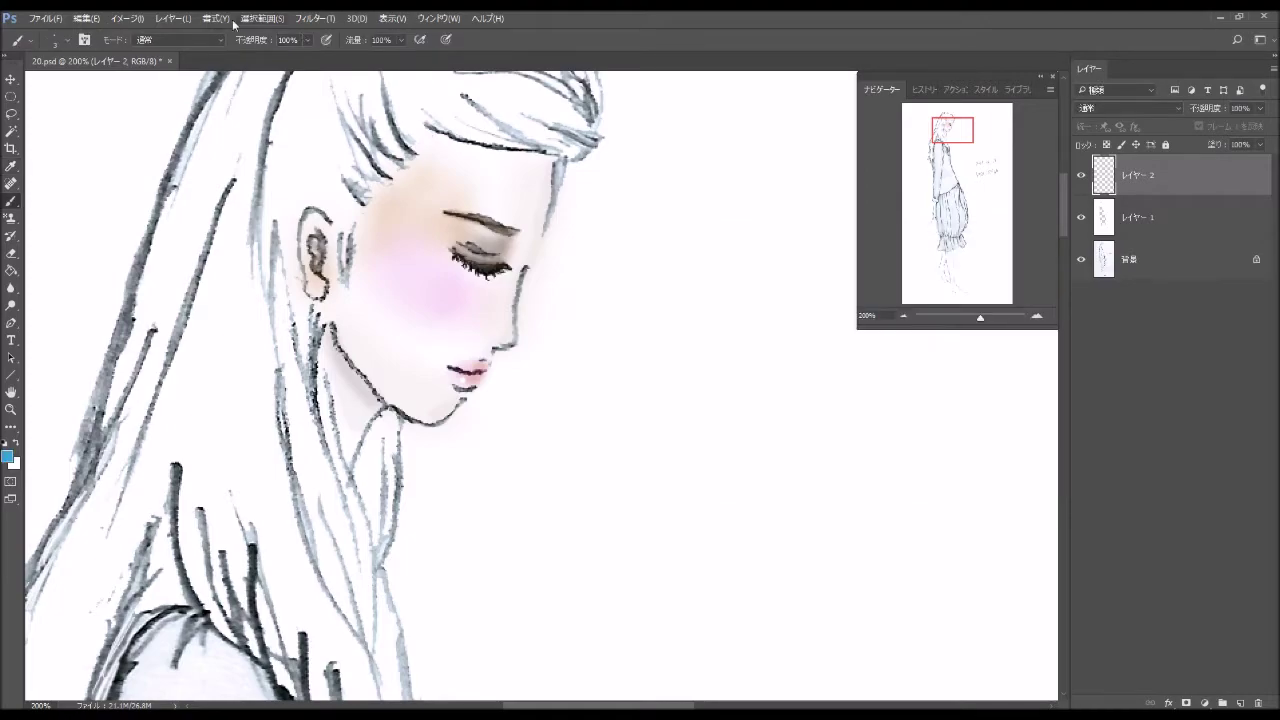
pyautogui.click(307, 40)
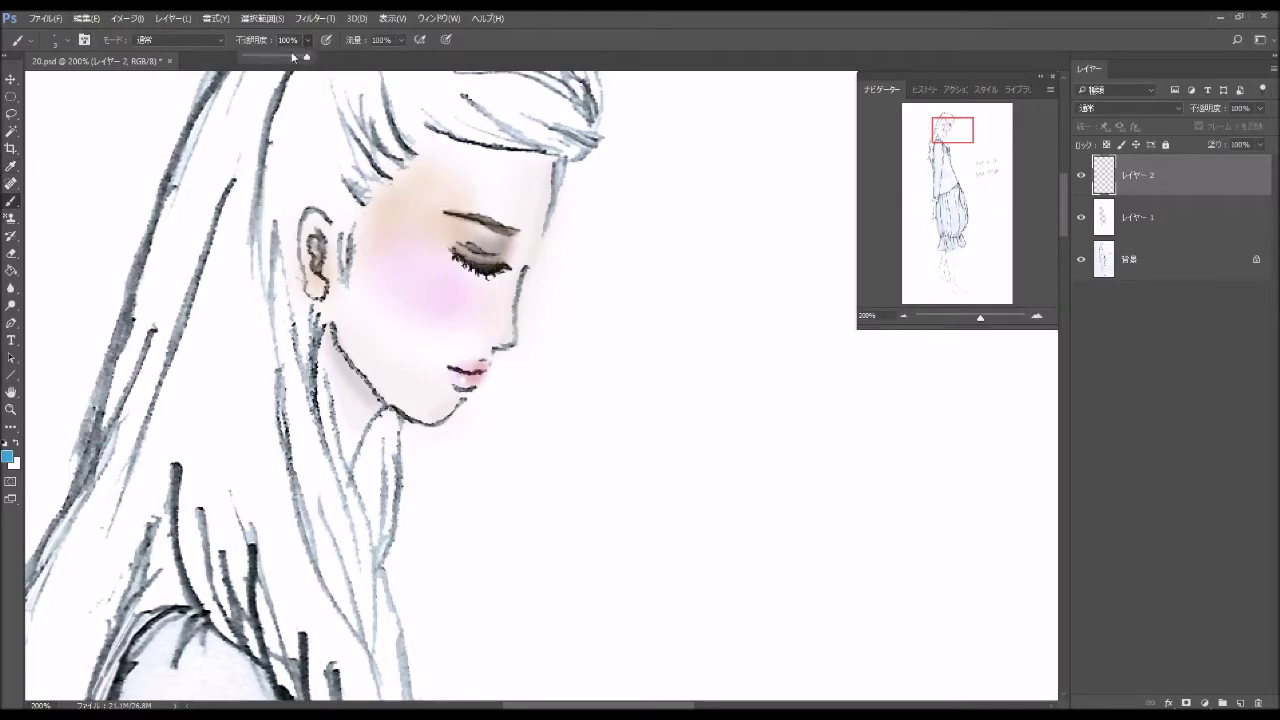
pyautogui.moveTo(306, 56); pyautogui.dragTo(290, 56)
pyautogui.click(477, 294)
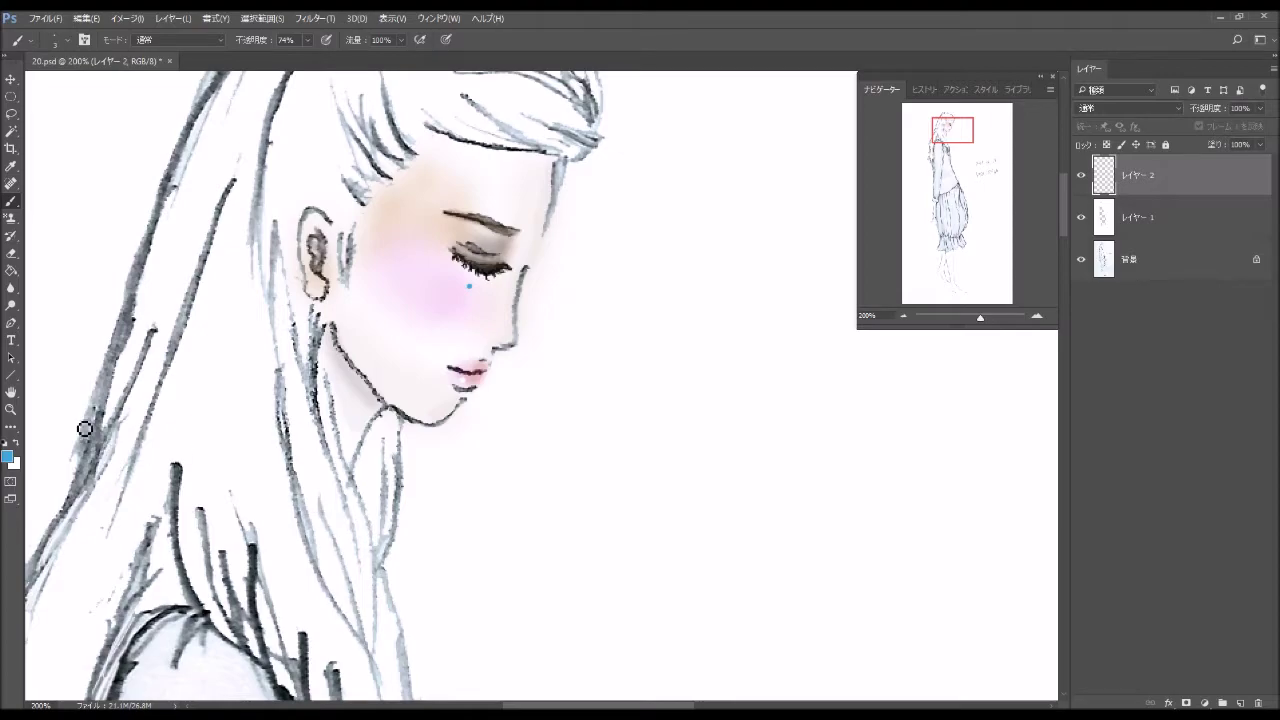
# Pick red #921212 and dab an earring dot onto the earlobe.
pyautogui.click(8, 456)
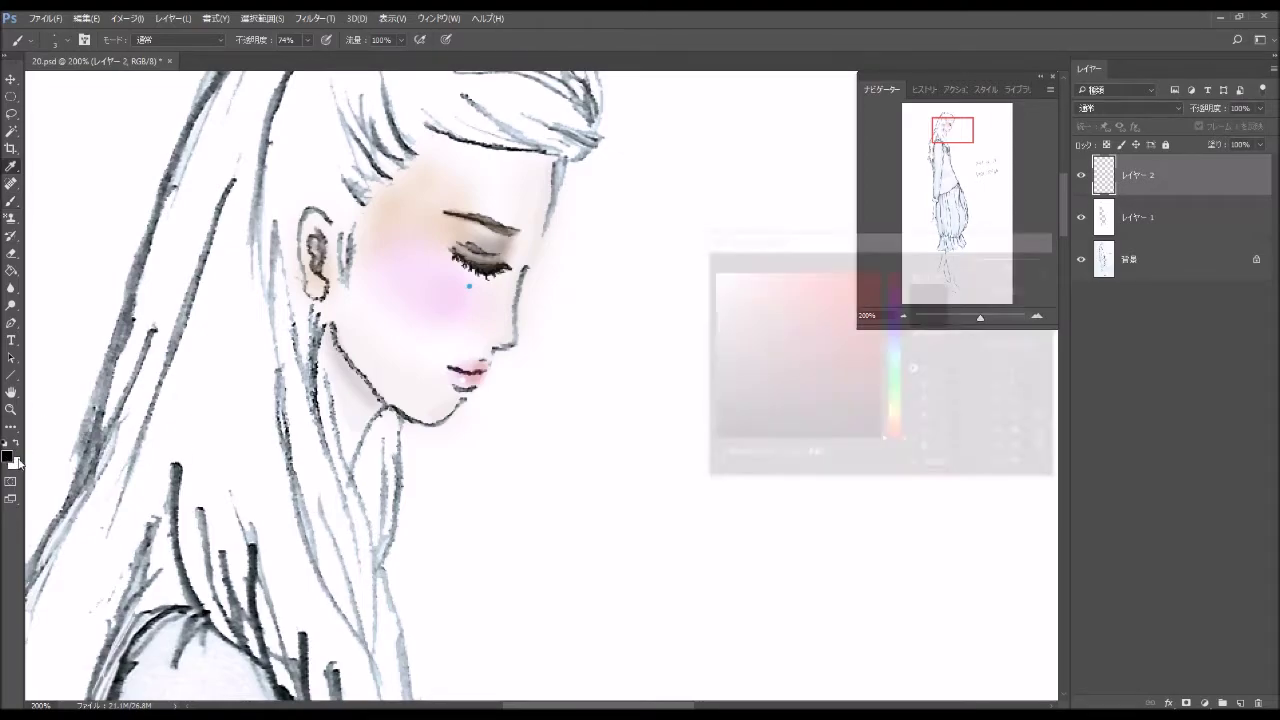
pyautogui.click(863, 380)
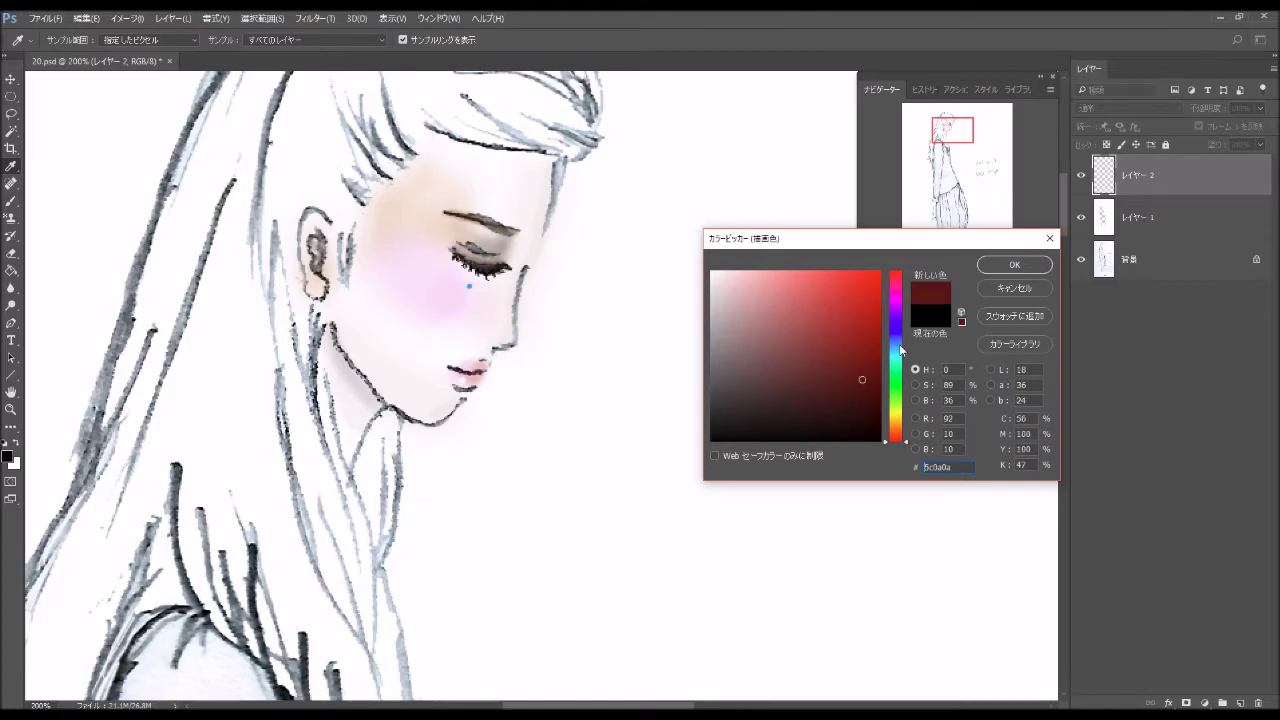
pyautogui.moveTo(856, 312); pyautogui.dragTo(859, 343)
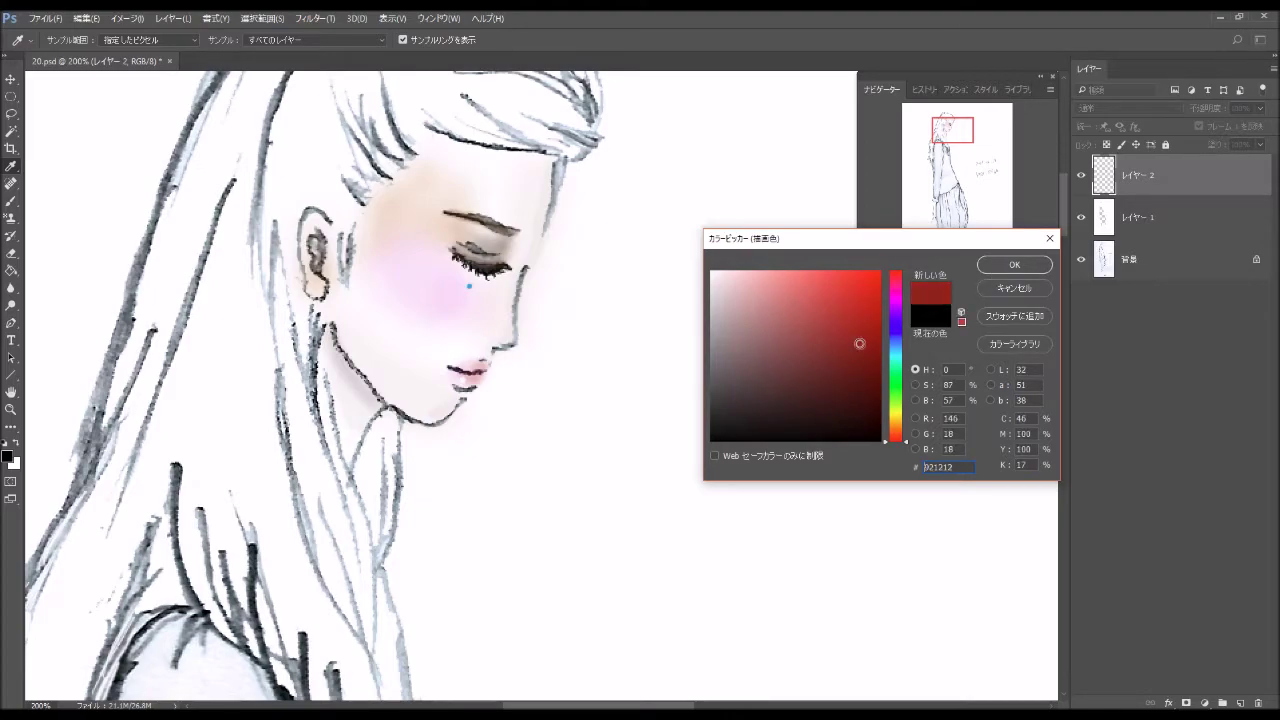
pyautogui.click(993, 266)
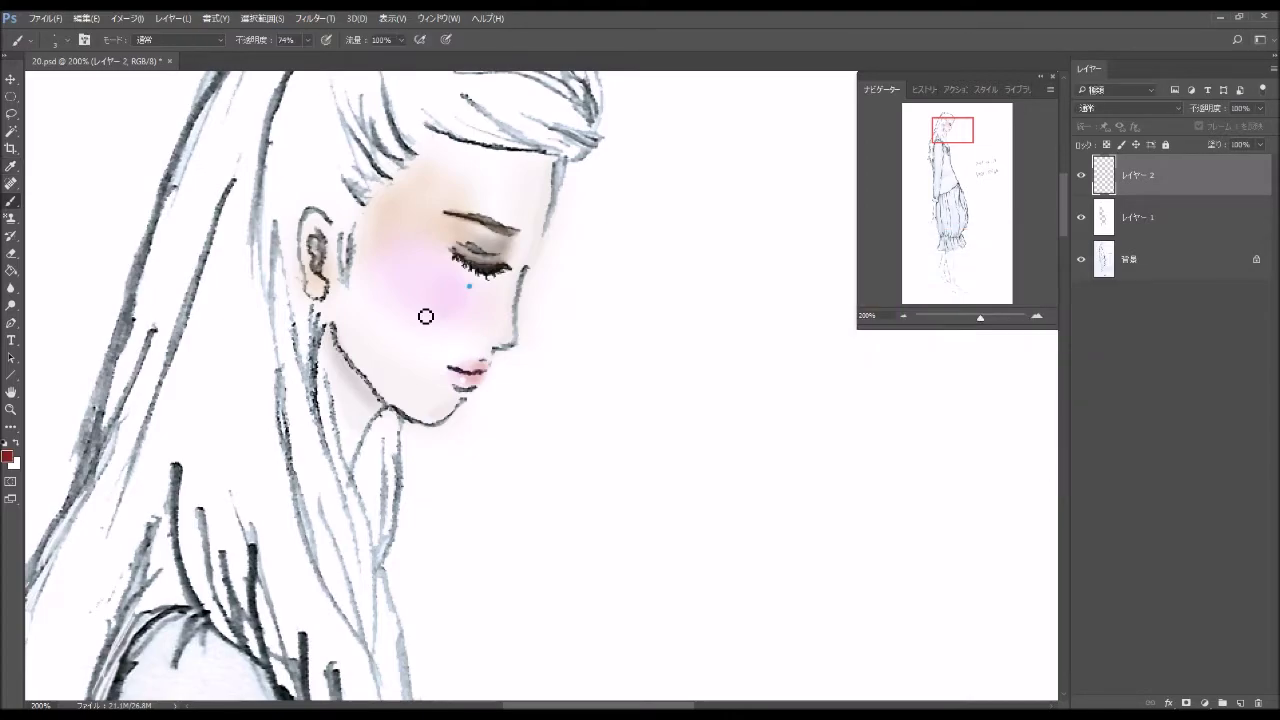
pyautogui.click(323, 298)
pyautogui.click(903, 318)
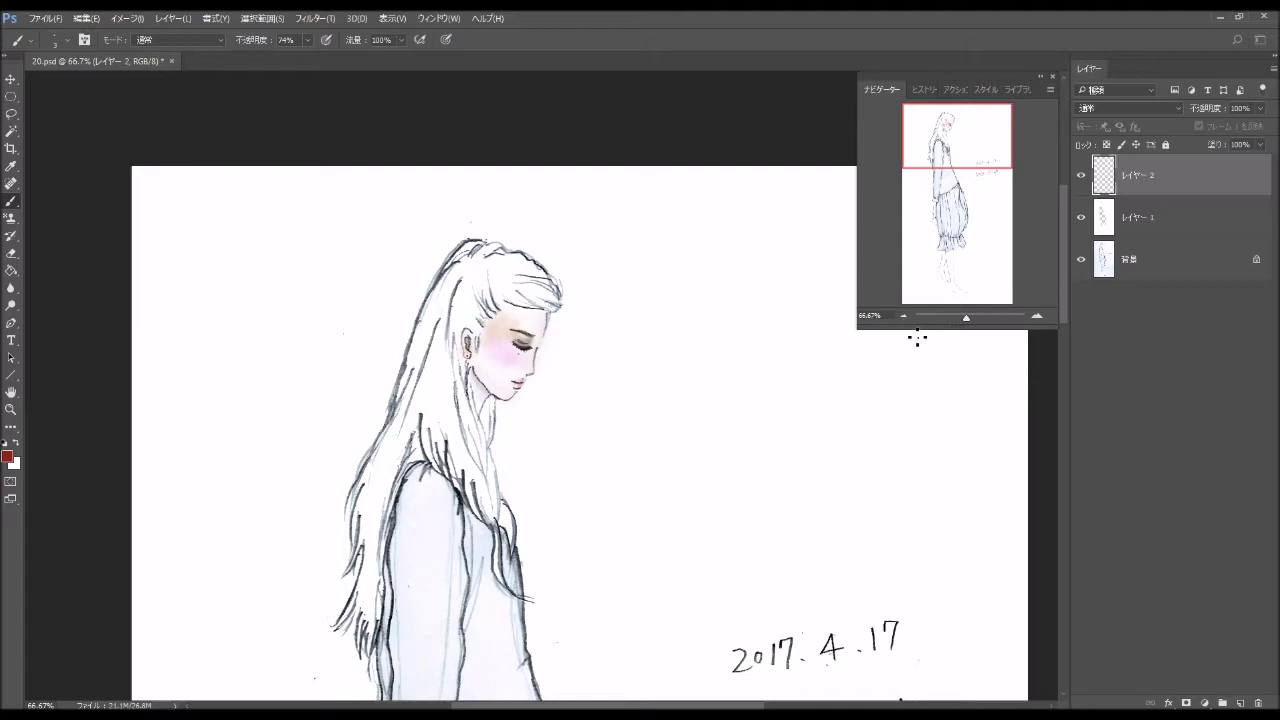
pyautogui.click(1037, 317)
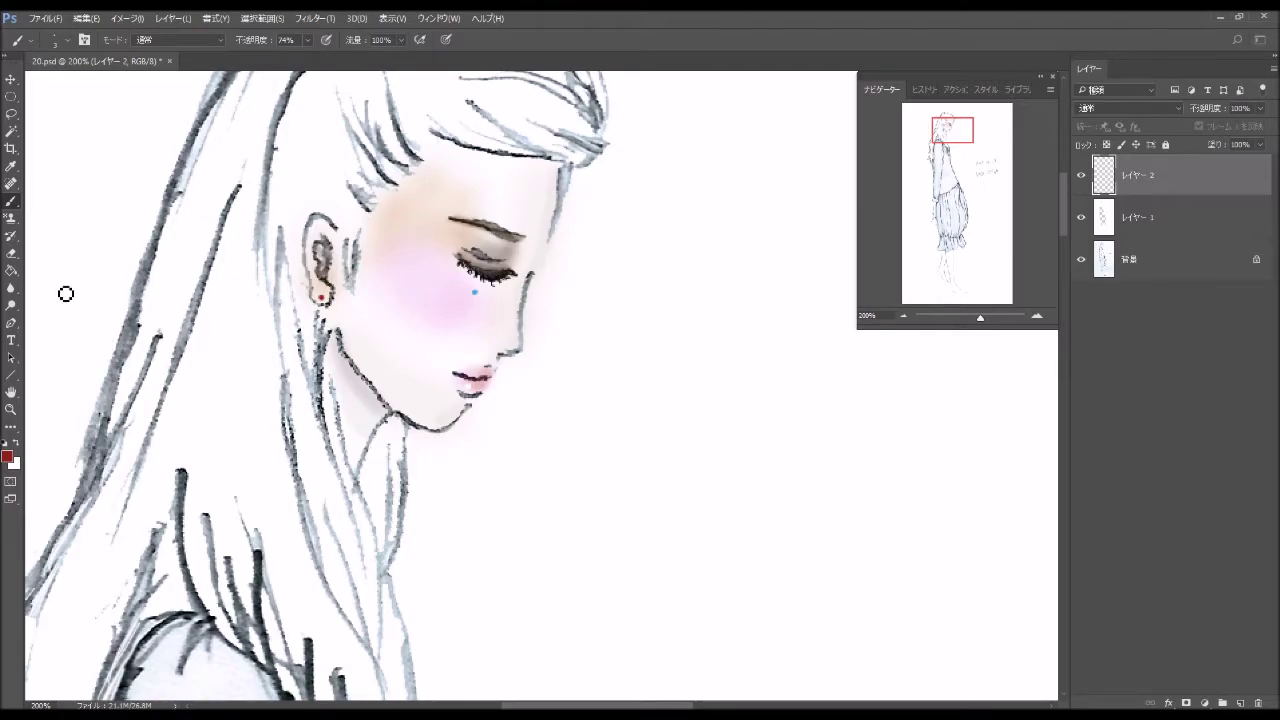
# Reset the colours and set the painting colour to orange #c86c11.
pyautogui.click(7, 441)
pyautogui.press('i')
pyautogui.click(7, 455)
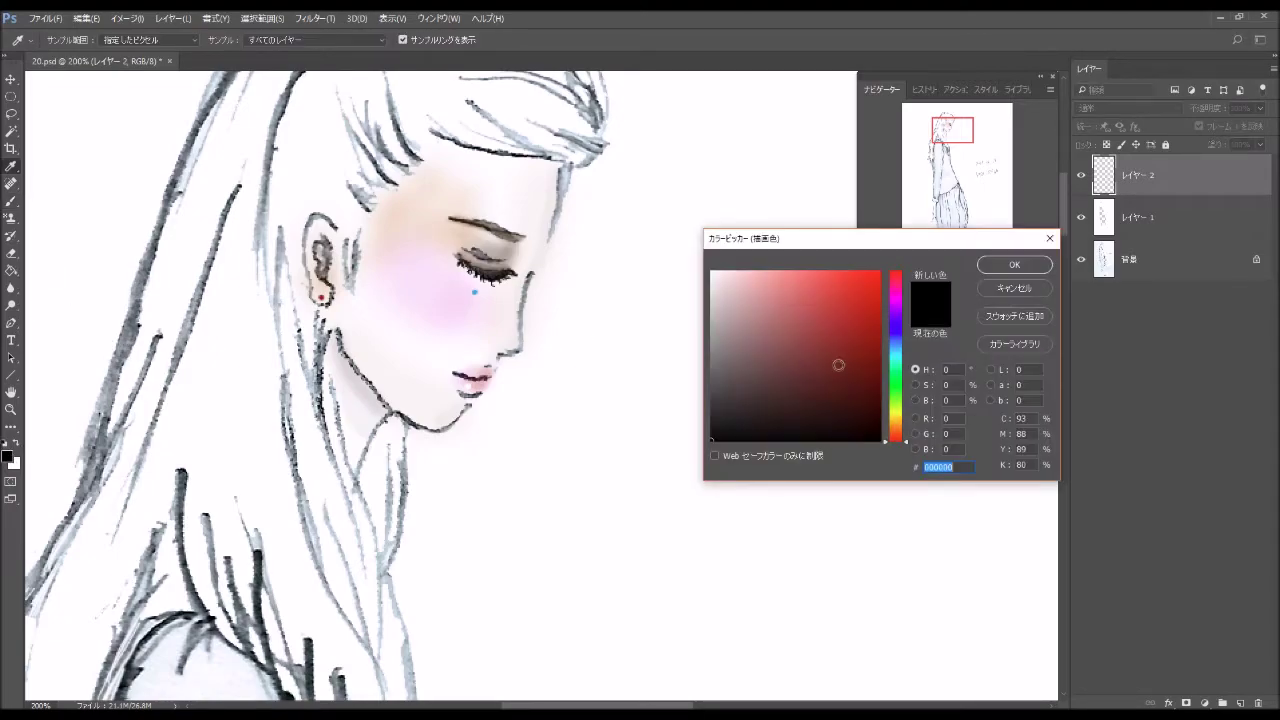
pyautogui.click(897, 428)
pyautogui.click(866, 307)
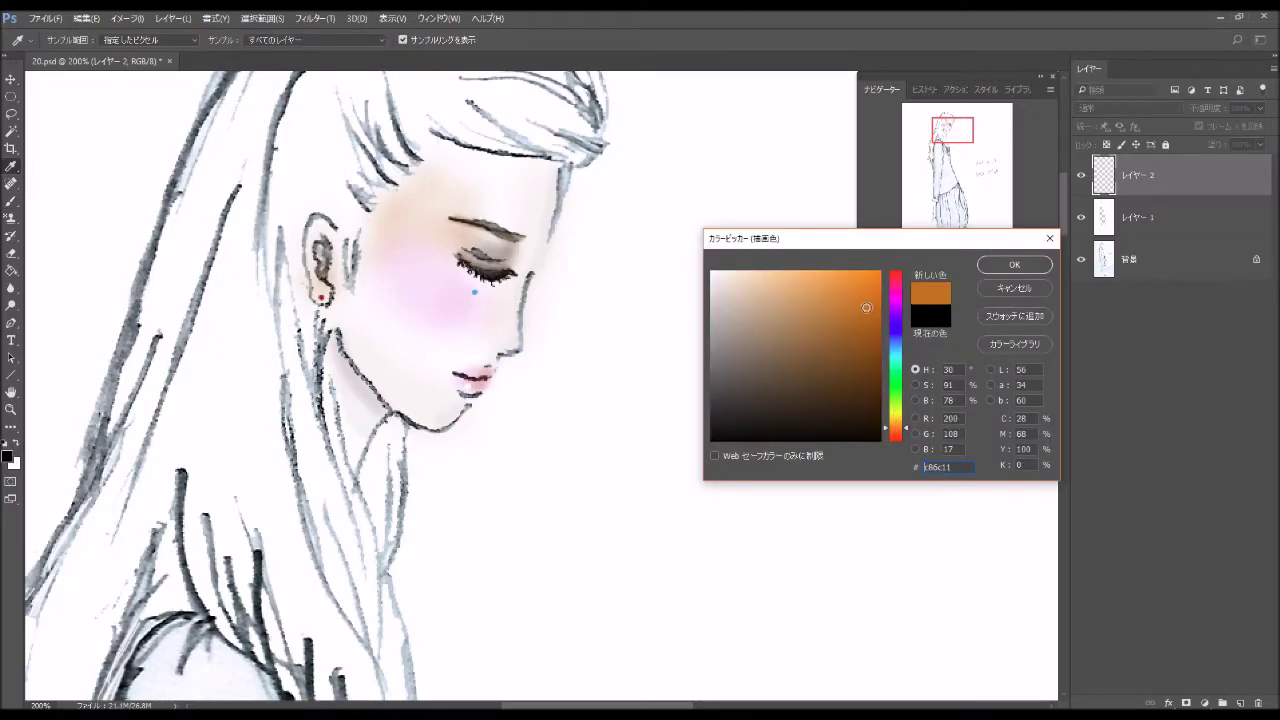
pyautogui.click(1003, 265)
pyautogui.press('b')
# Use a 35 px soft brush at 6% opacity, then zoom out to the whole figure.
pyautogui.click(62, 41)
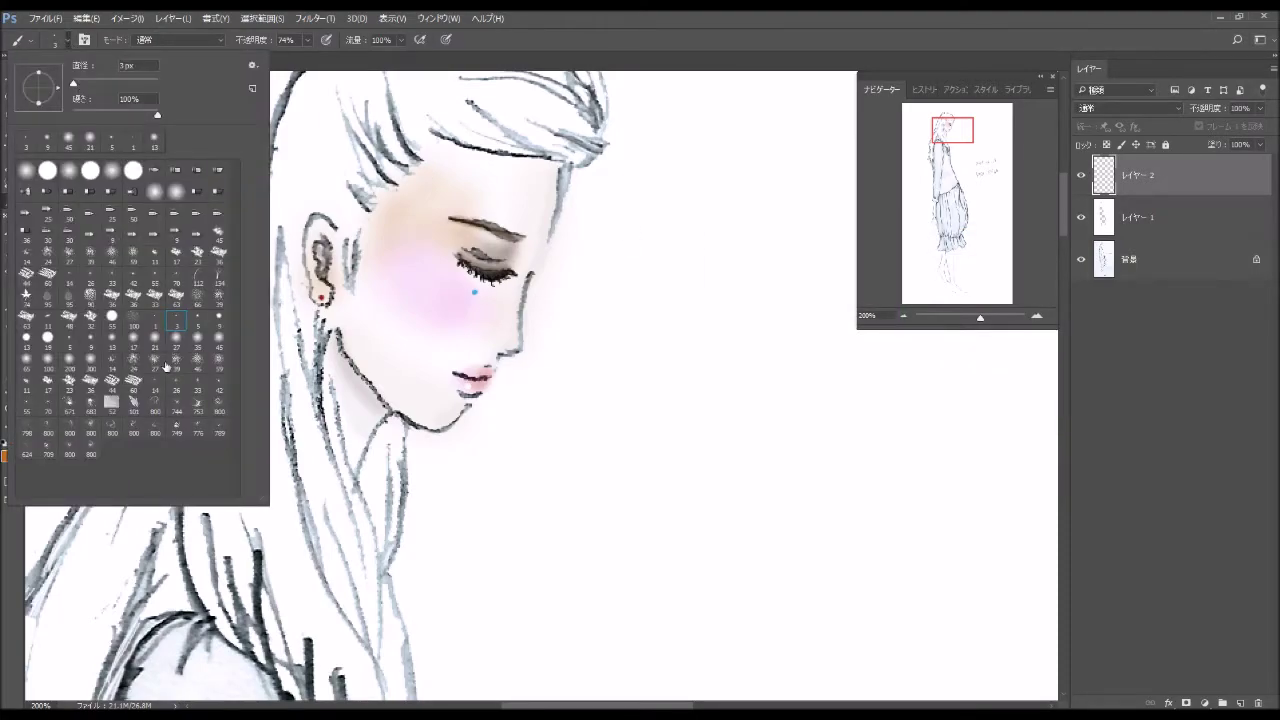
pyautogui.click(197, 342)
pyautogui.click(303, 42)
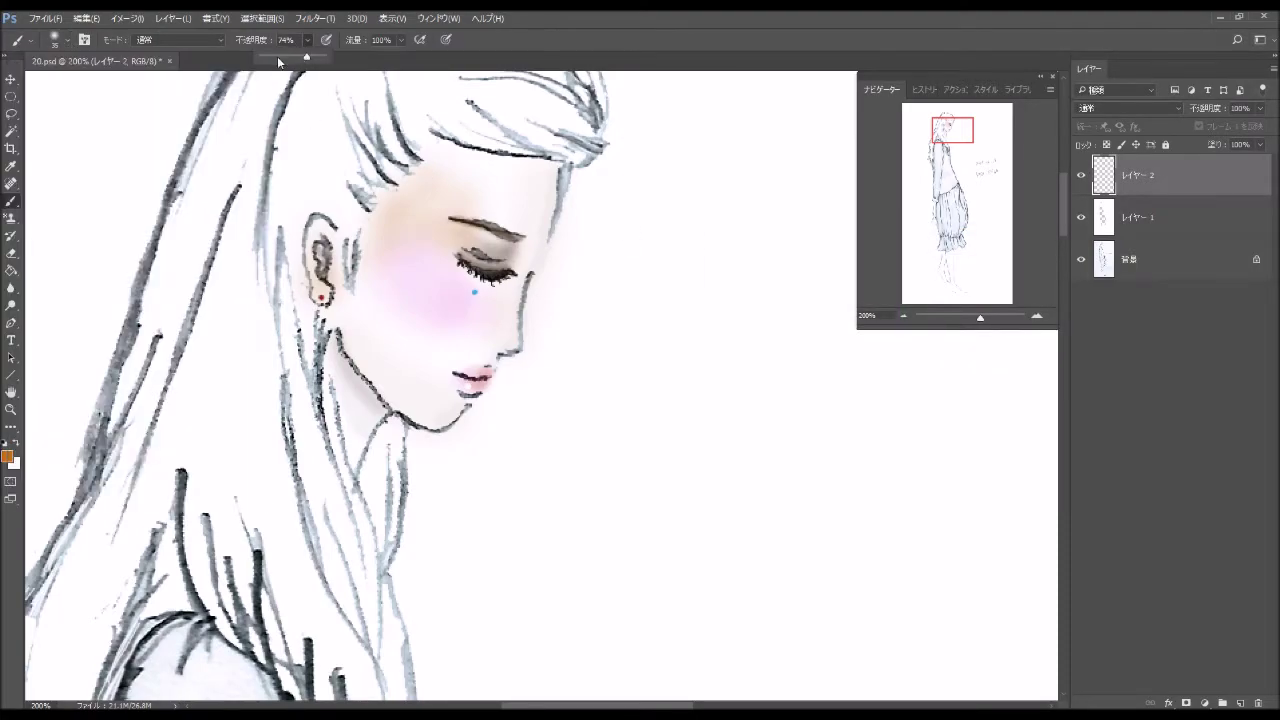
pyautogui.click(345, 440)
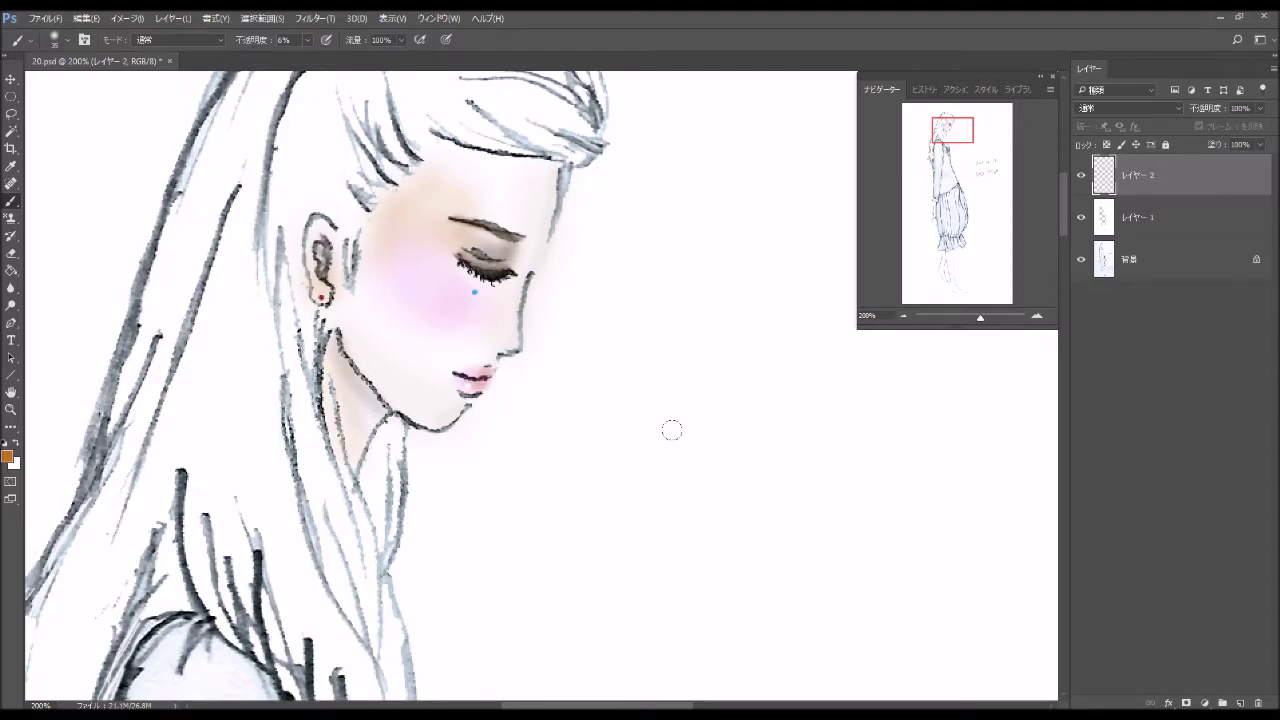
pyautogui.click(904, 316)
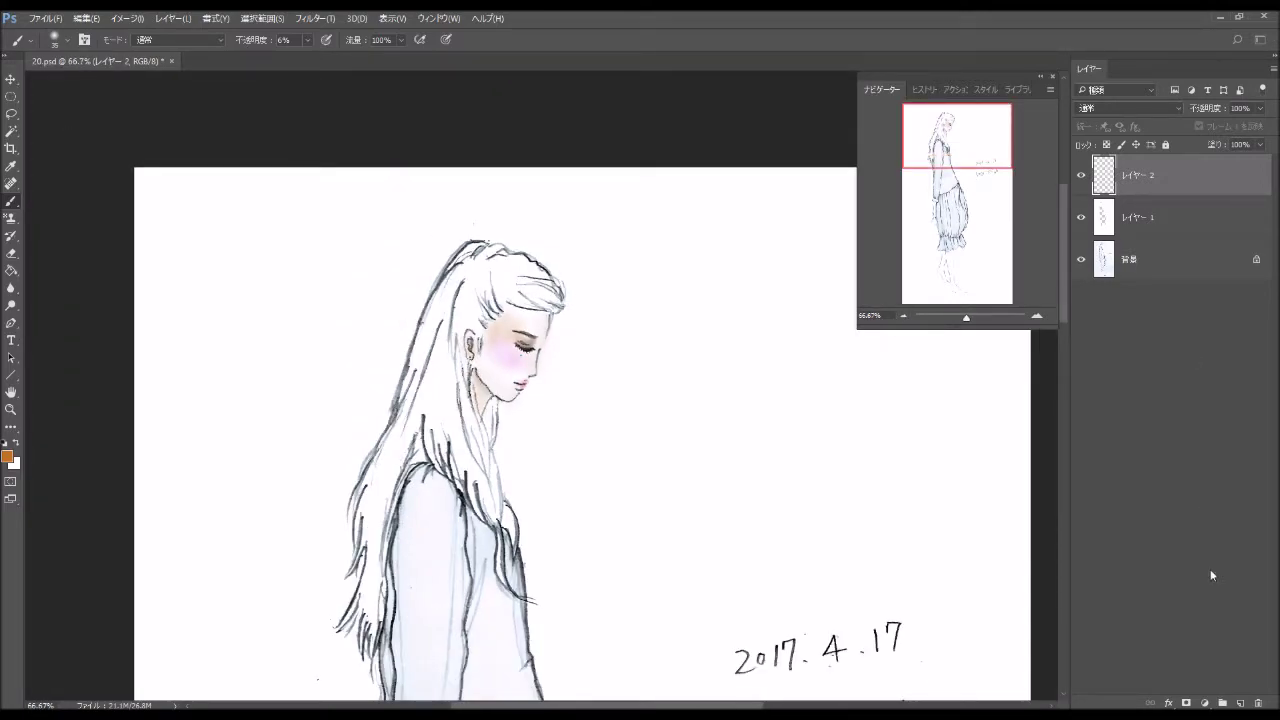
# Add a new layer above Layer 2 and set the foreground colour to dark brown 4a2208.
pyautogui.click(1237, 702)
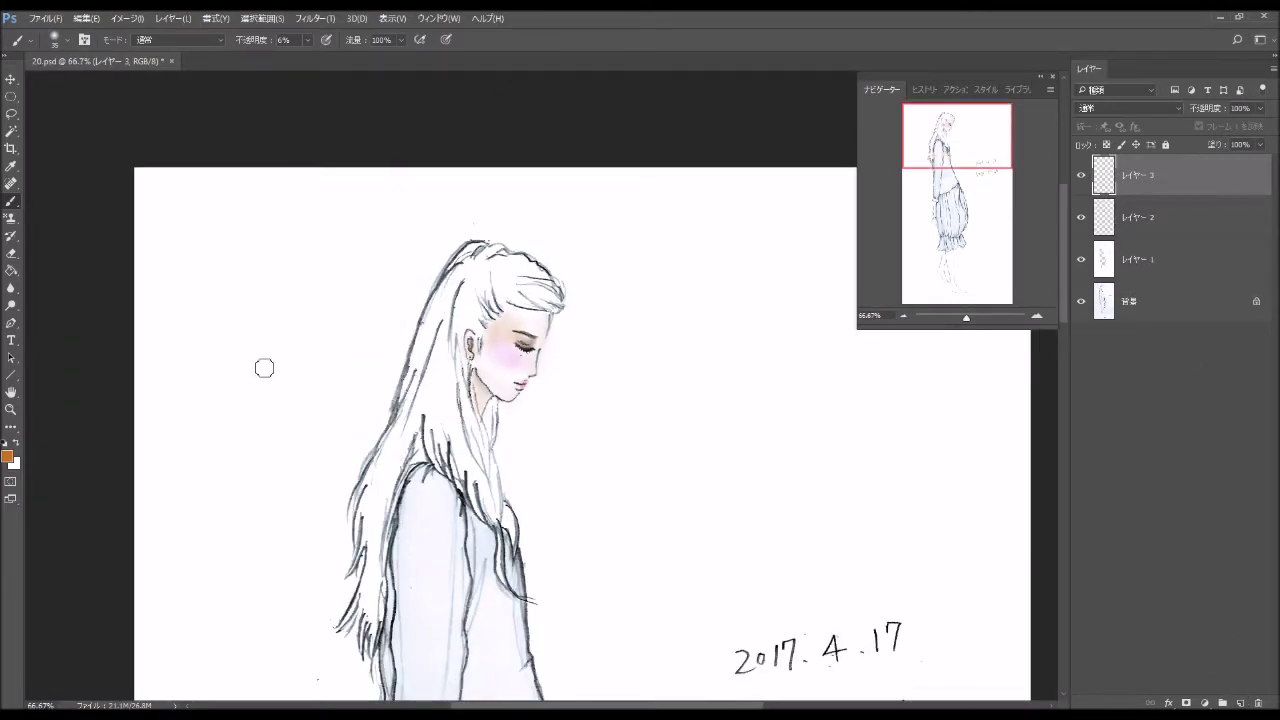
pyautogui.click(7, 456)
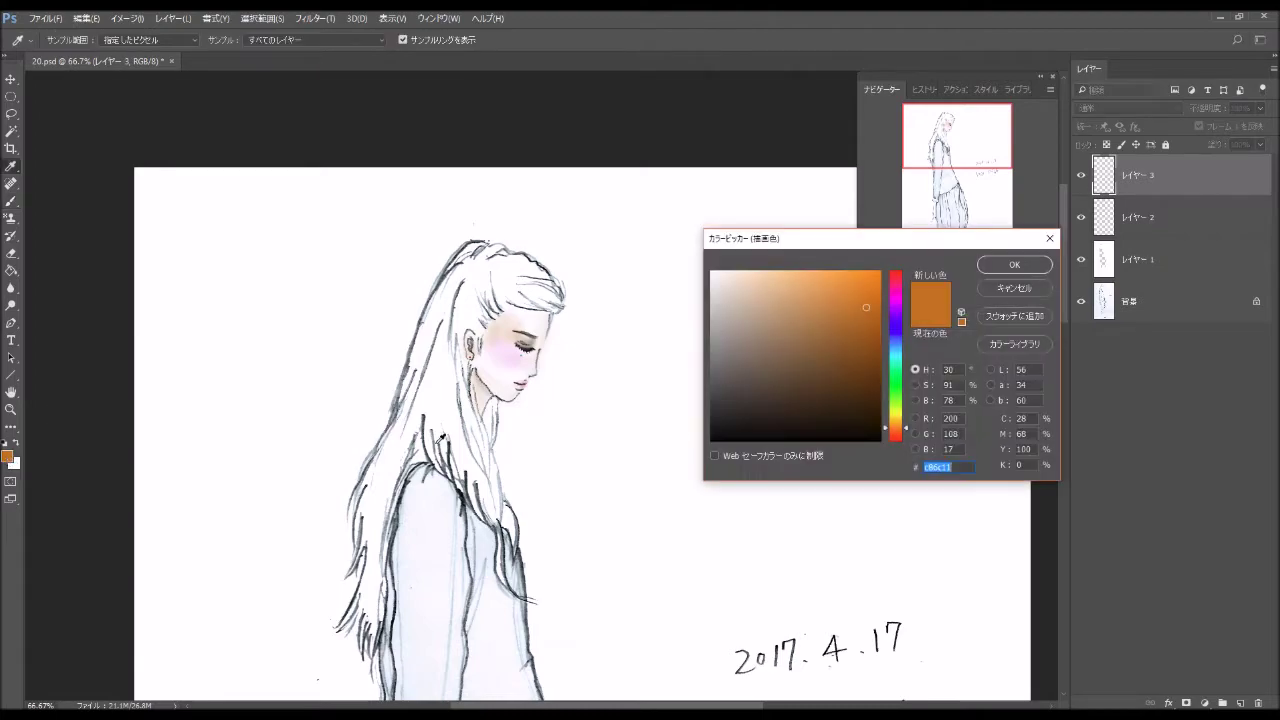
pyautogui.moveTo(900, 428); pyautogui.dragTo(901, 434)
pyautogui.moveTo(864, 391); pyautogui.dragTo(864, 392)
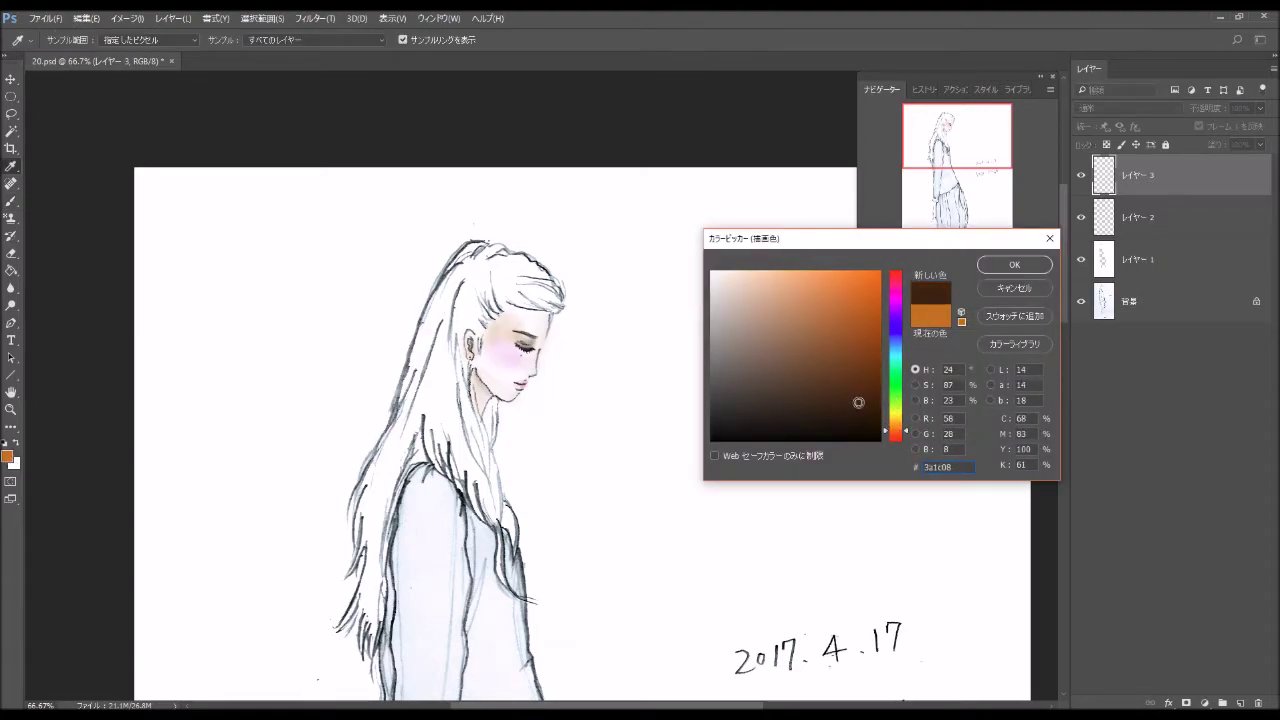
pyautogui.click(1014, 264)
# Switch to the 45 px soft round brush for colouring the hair.
pyautogui.click(308, 42)
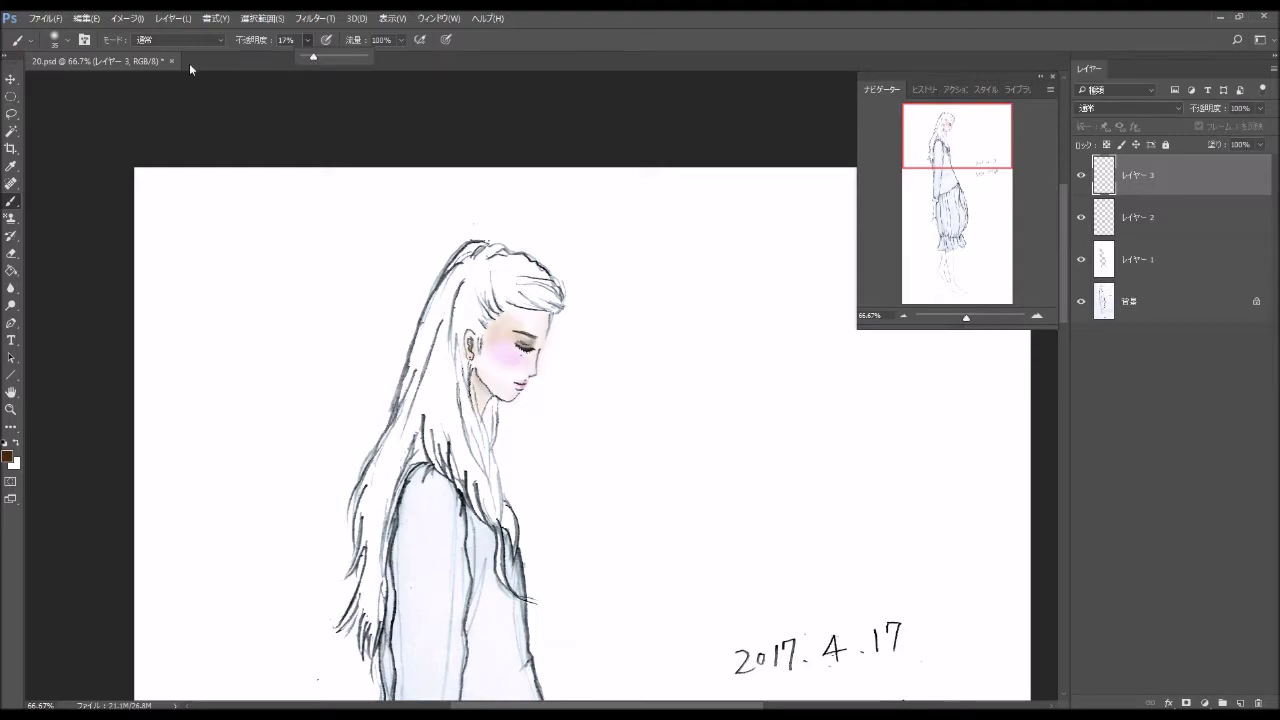
pyautogui.click(69, 42)
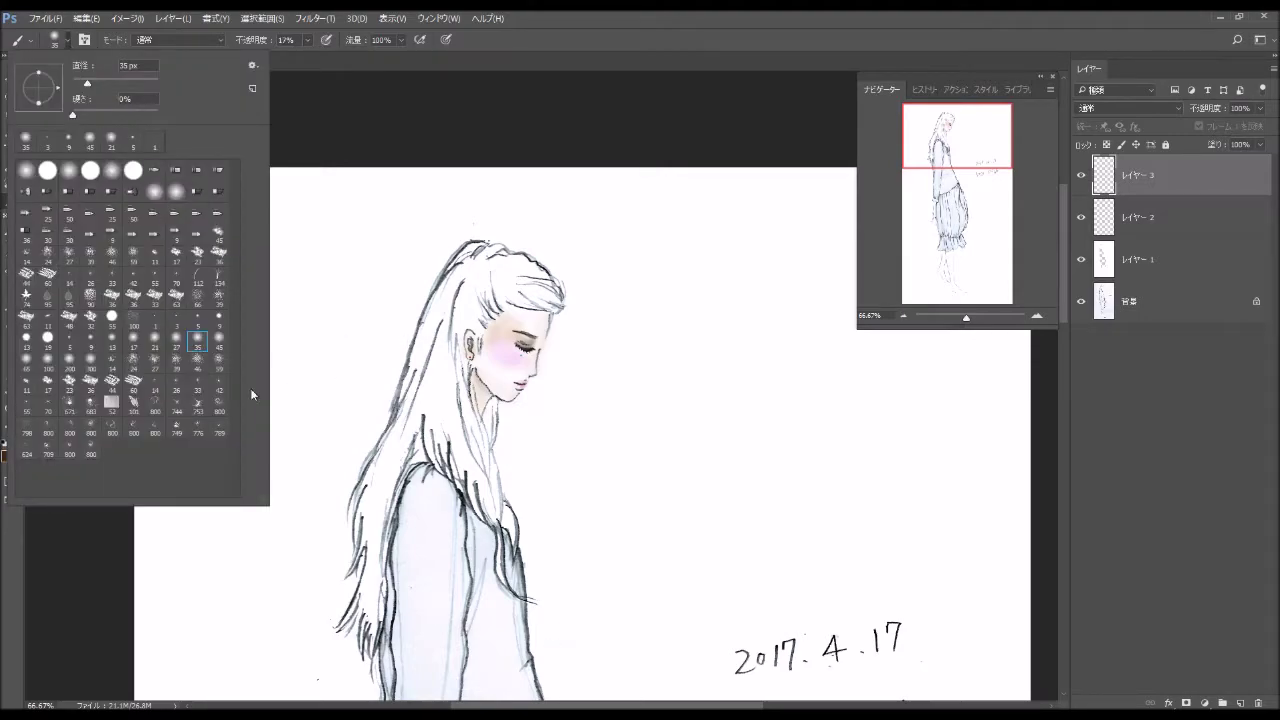
pyautogui.click(218, 343)
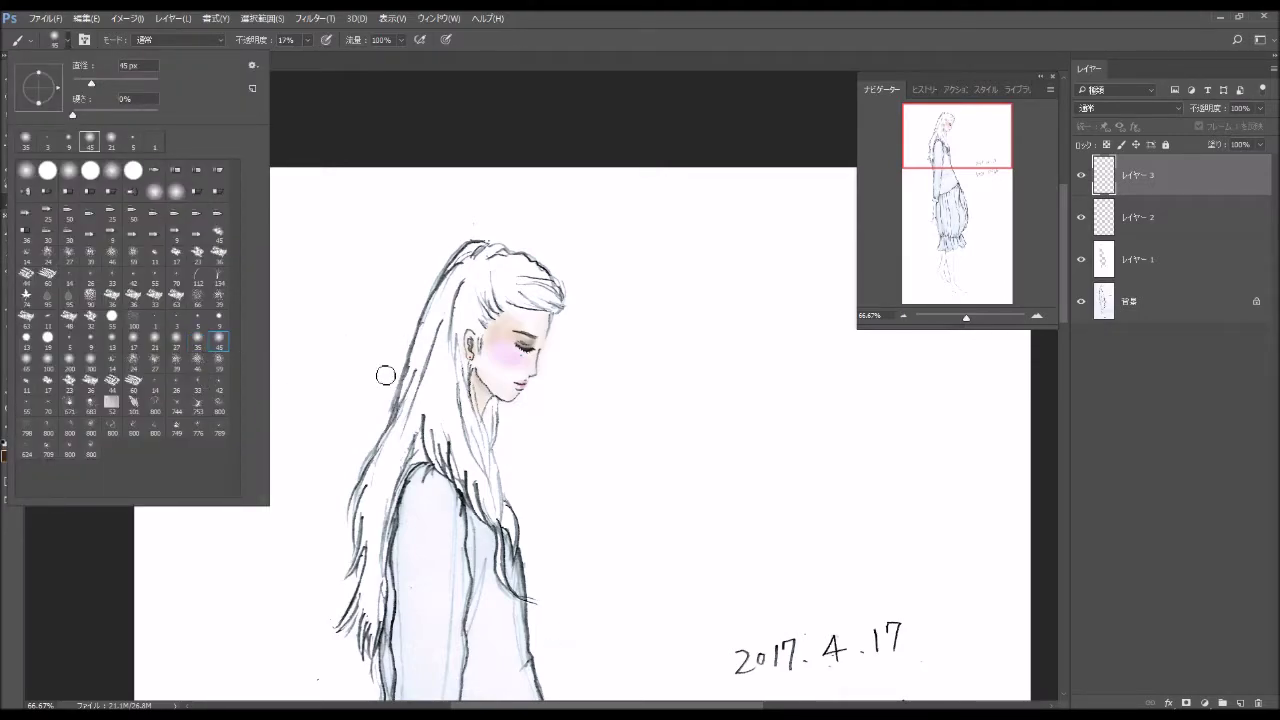
pyautogui.click(468, 290)
# Wash beige-brown over the hair from crown and ear down to the strands by the shoulder.
pyautogui.moveTo(466, 295)
pyautogui.mouseDown()
pyautogui.moveTo(462, 367)
pyautogui.moveTo(472, 316)
pyautogui.moveTo(488, 332)
pyautogui.moveTo(500, 289)
pyautogui.moveTo(562, 304)
pyautogui.moveTo(514, 266)
pyautogui.moveTo(545, 292)
pyautogui.moveTo(530, 296)
pyautogui.moveTo(552, 300)
pyautogui.moveTo(464, 320)
pyautogui.moveTo(468, 405)
pyautogui.moveTo(511, 530)
pyautogui.moveTo(482, 430)
pyautogui.moveTo(492, 414)
pyautogui.moveTo(490, 445)
pyautogui.moveTo(468, 418)
pyautogui.moveTo(464, 378)
pyautogui.moveTo(512, 530)
pyautogui.moveTo(501, 490)
pyautogui.mouseUp()
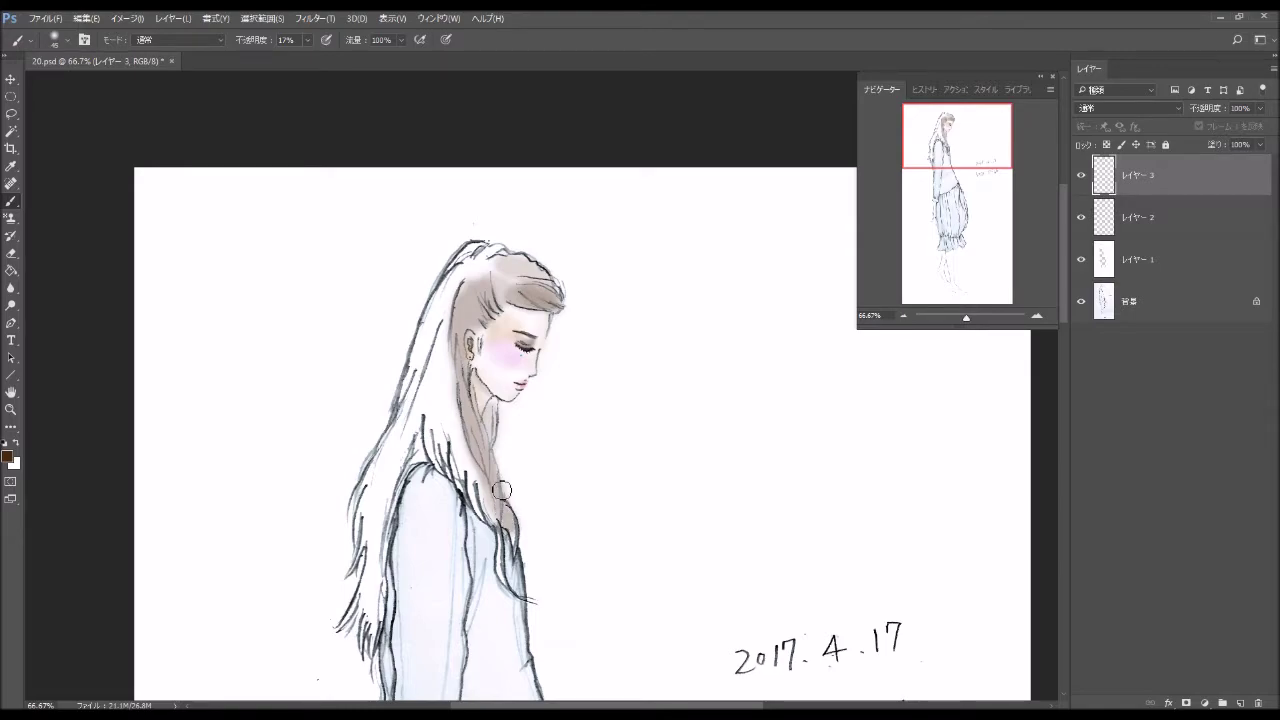
pyautogui.moveTo(466, 300)
pyautogui.mouseDown()
pyautogui.moveTo(462, 376)
pyautogui.moveTo(510, 530)
pyautogui.mouseUp()
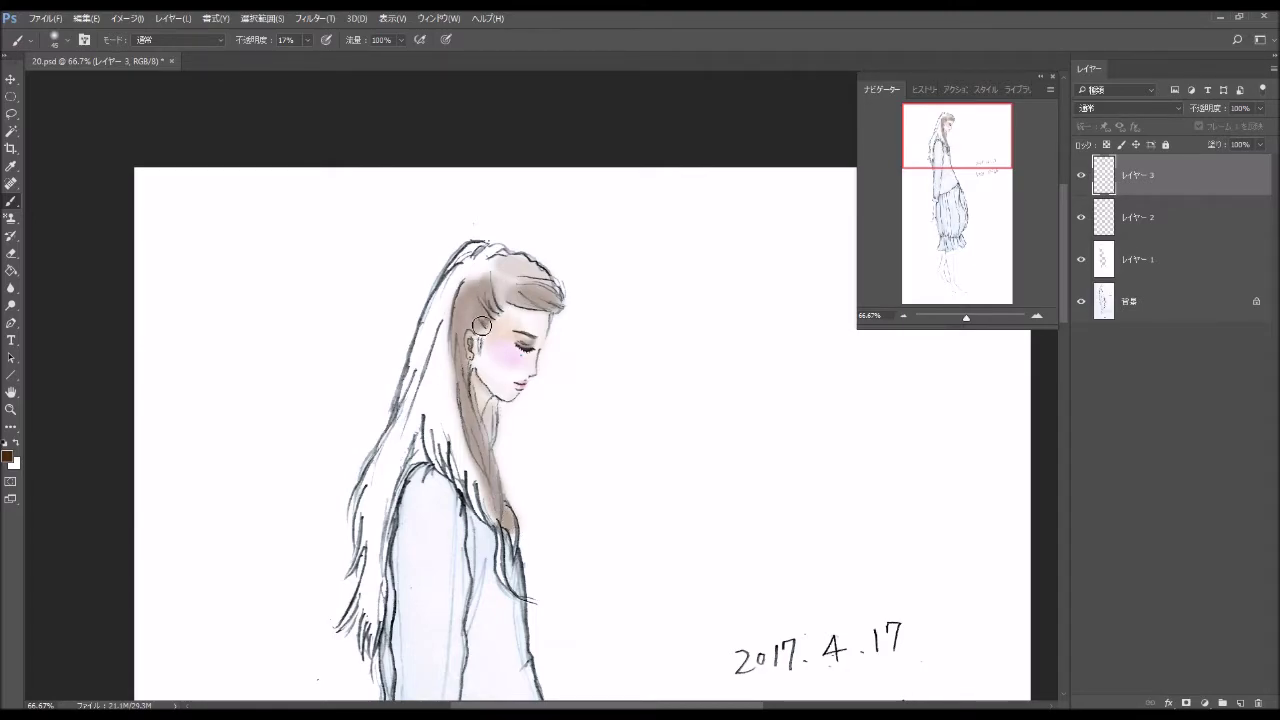
pyautogui.moveTo(492, 298)
pyautogui.mouseDown()
pyautogui.moveTo(530, 272)
pyautogui.moveTo(515, 265)
pyautogui.moveTo(546, 273)
pyautogui.moveTo(516, 278)
pyautogui.mouseUp()
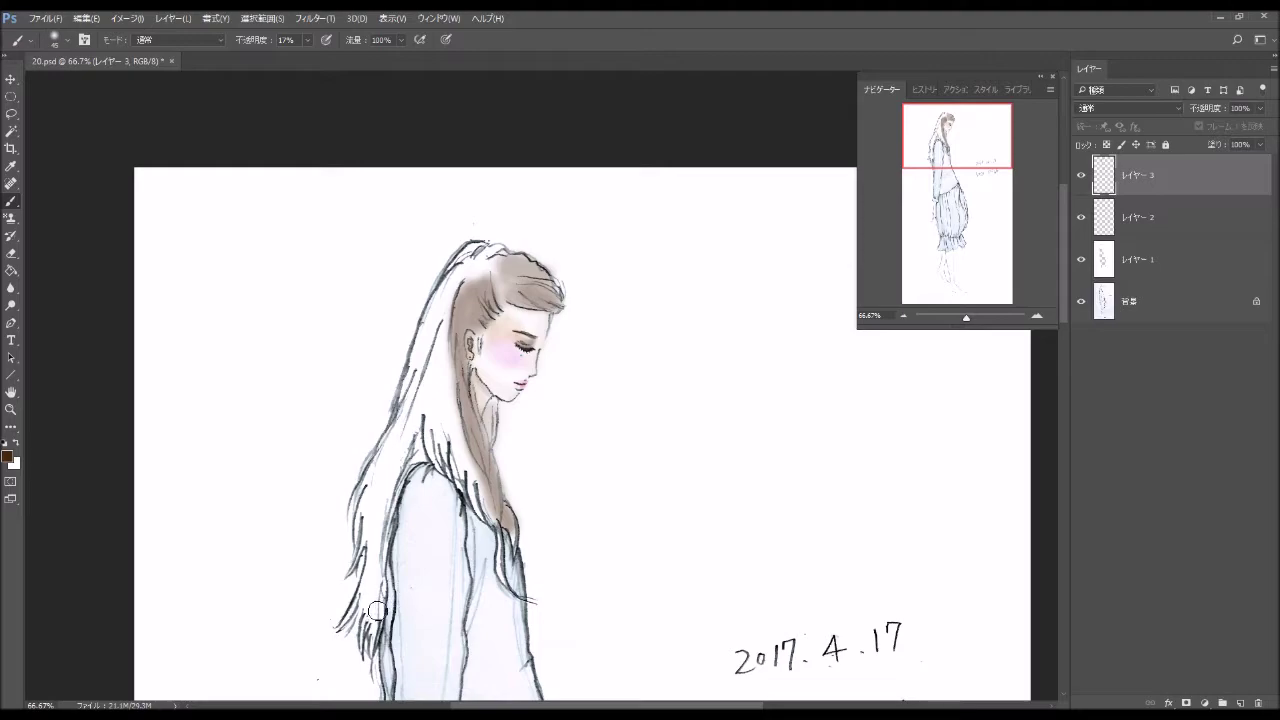
pyautogui.moveTo(376, 610)
pyautogui.mouseDown()
pyautogui.moveTo(358, 622)
pyautogui.moveTo(380, 572)
pyautogui.moveTo(372, 618)
pyautogui.moveTo(375, 480)
pyautogui.moveTo(405, 435)
pyautogui.moveTo(400, 480)
pyautogui.moveTo(422, 452)
pyautogui.moveTo(423, 357)
pyautogui.moveTo(430, 375)
pyautogui.moveTo(411, 389)
pyautogui.moveTo(438, 308)
pyautogui.moveTo(484, 256)
pyautogui.moveTo(456, 282)
pyautogui.mouseUp()
pyautogui.moveTo(433, 406)
pyautogui.mouseDown()
pyautogui.moveTo(440, 440)
pyautogui.moveTo(446, 380)
pyautogui.moveTo(456, 472)
pyautogui.moveTo(484, 514)
pyautogui.moveTo(447, 415)
pyautogui.mouseUp()
pyautogui.moveTo(463, 469); pyautogui.dragTo(479, 505)
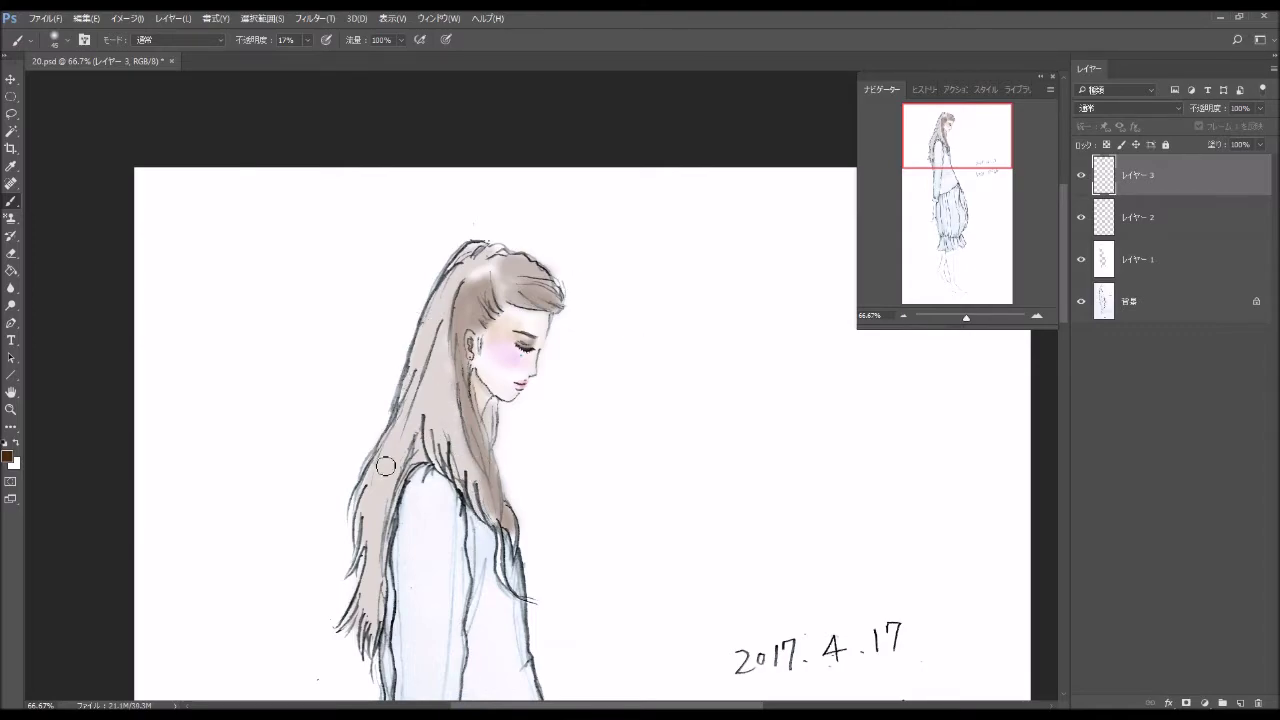
pyautogui.moveTo(365, 613)
pyautogui.mouseDown()
pyautogui.moveTo(389, 467)
pyautogui.moveTo(375, 560)
pyautogui.mouseUp()
# Layer faint brown over the hair near the shoulder, the left strands and below the ear.
pyautogui.moveTo(405, 430); pyautogui.dragTo(385, 515)
pyautogui.moveTo(385, 460); pyautogui.dragTo(358, 525)
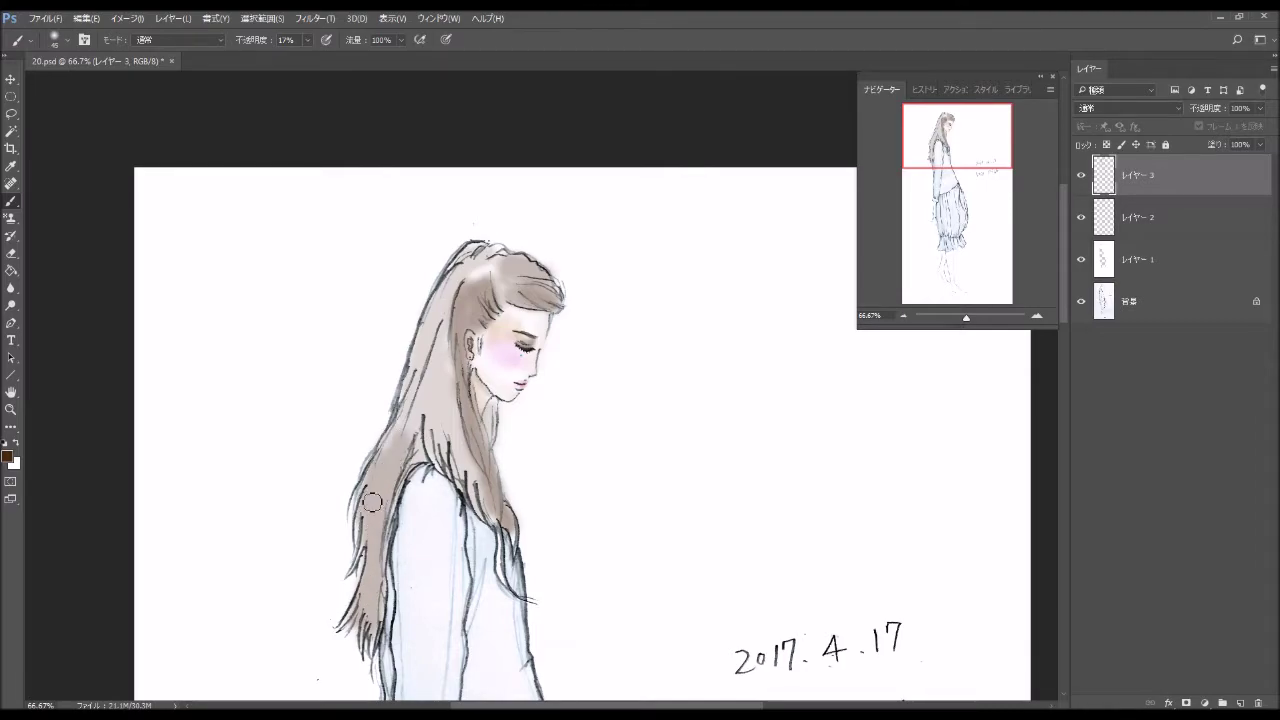
pyautogui.moveTo(415, 405); pyautogui.dragTo(393, 477)
pyautogui.moveTo(410, 425); pyautogui.dragTo(425, 345)
pyautogui.moveTo(440, 400); pyautogui.dragTo(445, 300)
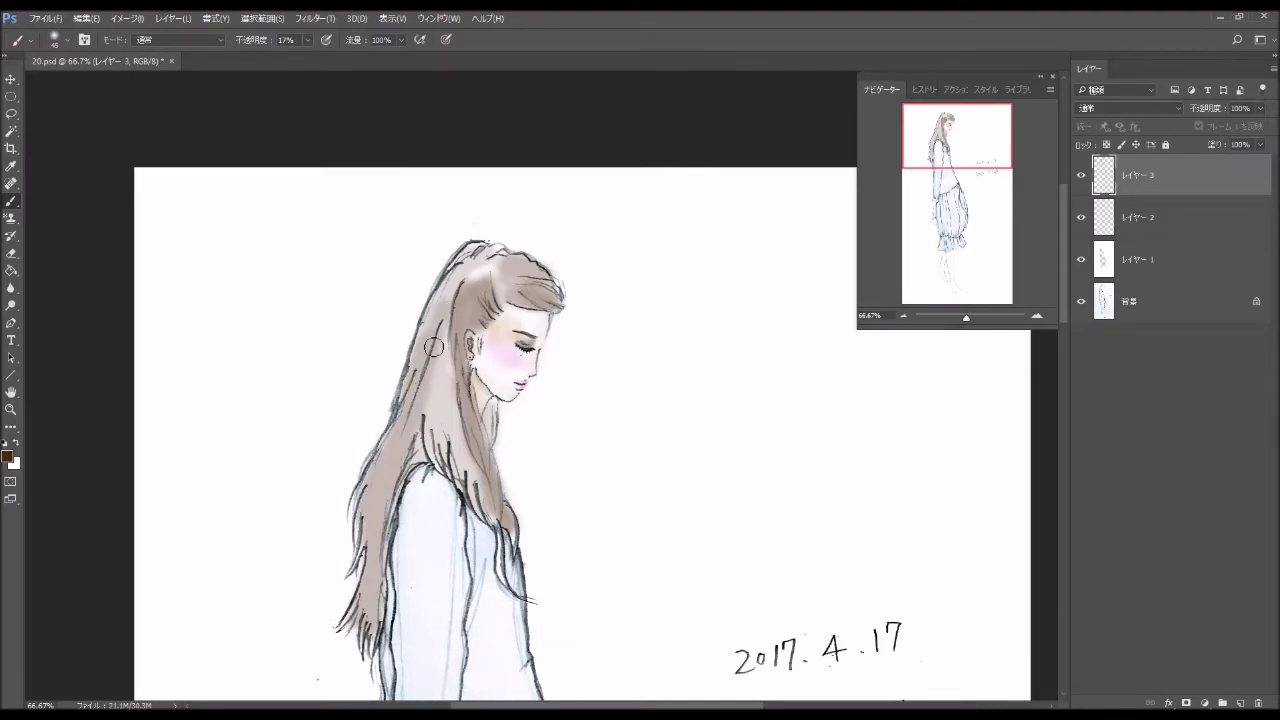
pyautogui.moveTo(450, 350)
pyautogui.mouseDown()
pyautogui.moveTo(430, 285)
pyautogui.moveTo(495, 250)
pyautogui.moveTo(470, 260)
pyautogui.moveTo(488, 269)
pyautogui.mouseUp()
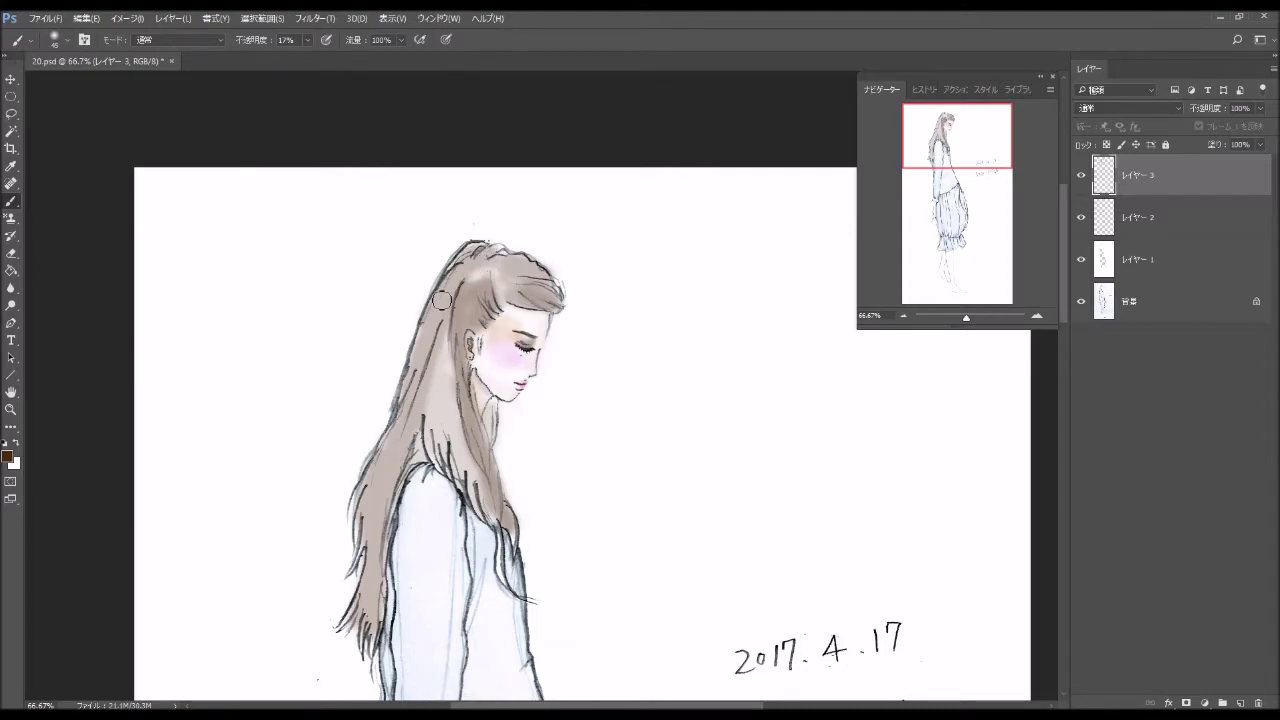
pyautogui.moveTo(424, 375)
pyautogui.mouseDown()
pyautogui.moveTo(440, 455)
pyautogui.moveTo(444, 381)
pyautogui.moveTo(448, 458)
pyautogui.moveTo(484, 512)
pyautogui.mouseUp()
pyautogui.moveTo(462, 467); pyautogui.dragTo(470, 481)
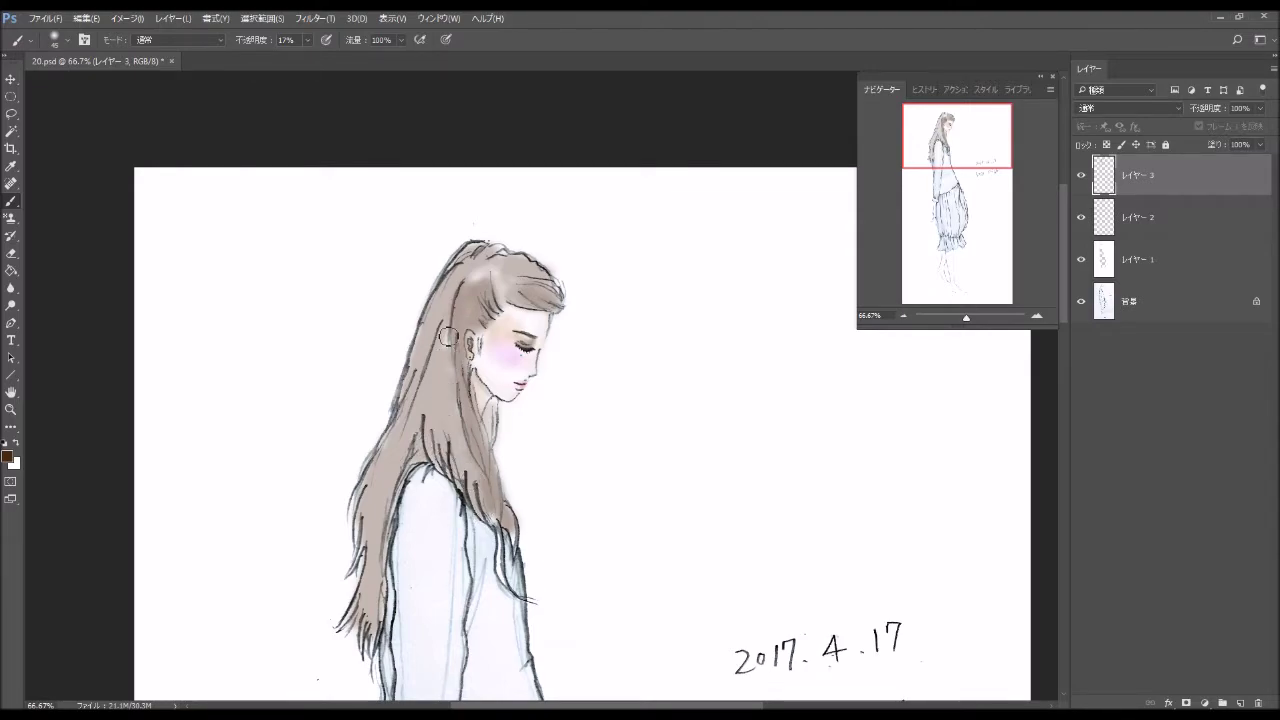
pyautogui.moveTo(447, 337); pyautogui.dragTo(446, 376)
# Darken the lower-left hair strands and the hair from shoulder up to the crown.
pyautogui.moveTo(371, 592); pyautogui.dragTo(368, 631)
pyautogui.moveTo(378, 536); pyautogui.dragTo(421, 414)
pyautogui.moveTo(386, 464); pyautogui.dragTo(374, 486)
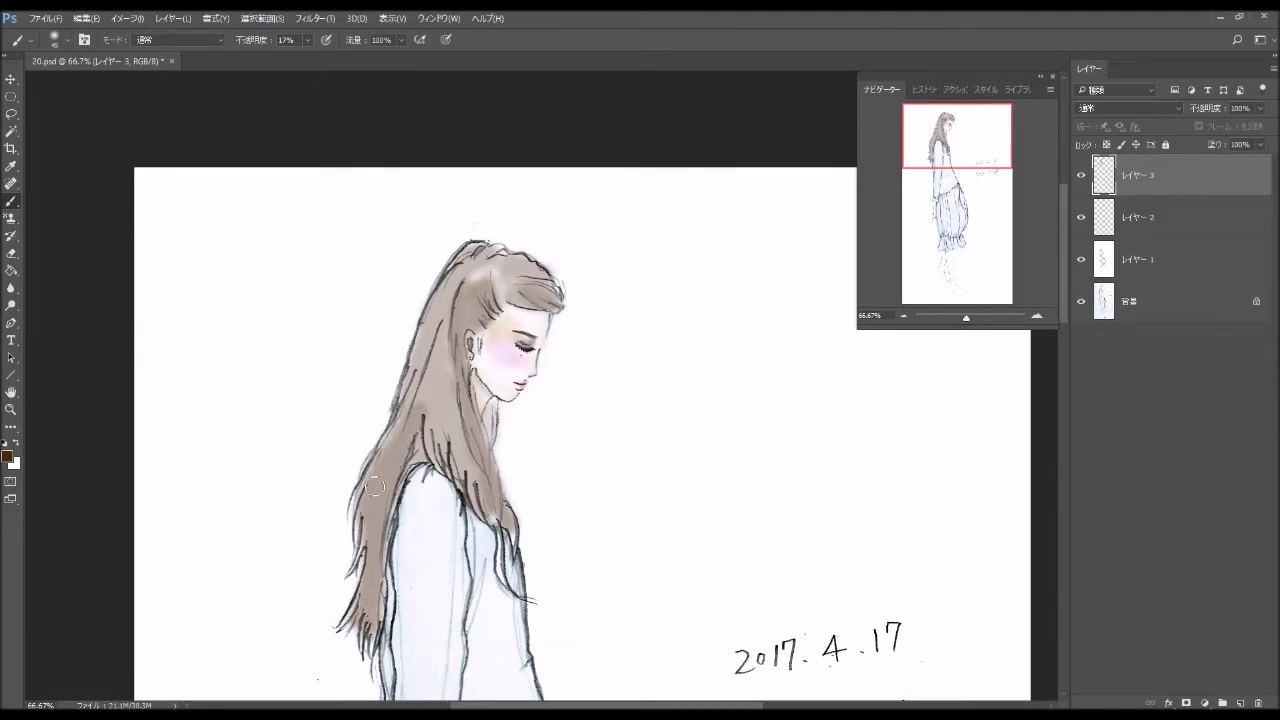
pyautogui.moveTo(424, 395)
pyautogui.mouseDown()
pyautogui.moveTo(406, 410)
pyautogui.moveTo(448, 300)
pyautogui.moveTo(479, 261)
pyautogui.mouseUp()
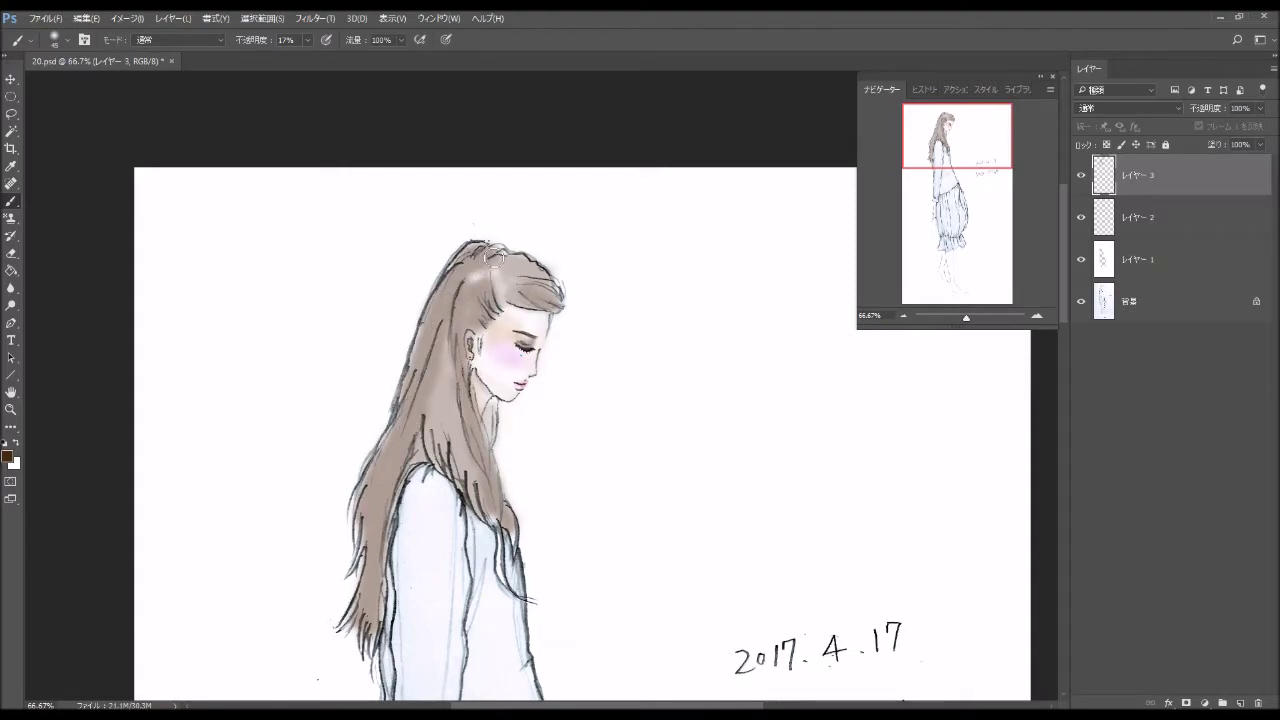
pyautogui.moveTo(432, 363)
pyautogui.mouseDown()
pyautogui.moveTo(434, 450)
pyautogui.moveTo(452, 418)
pyautogui.moveTo(441, 458)
pyautogui.moveTo(473, 487)
pyautogui.mouseUp()
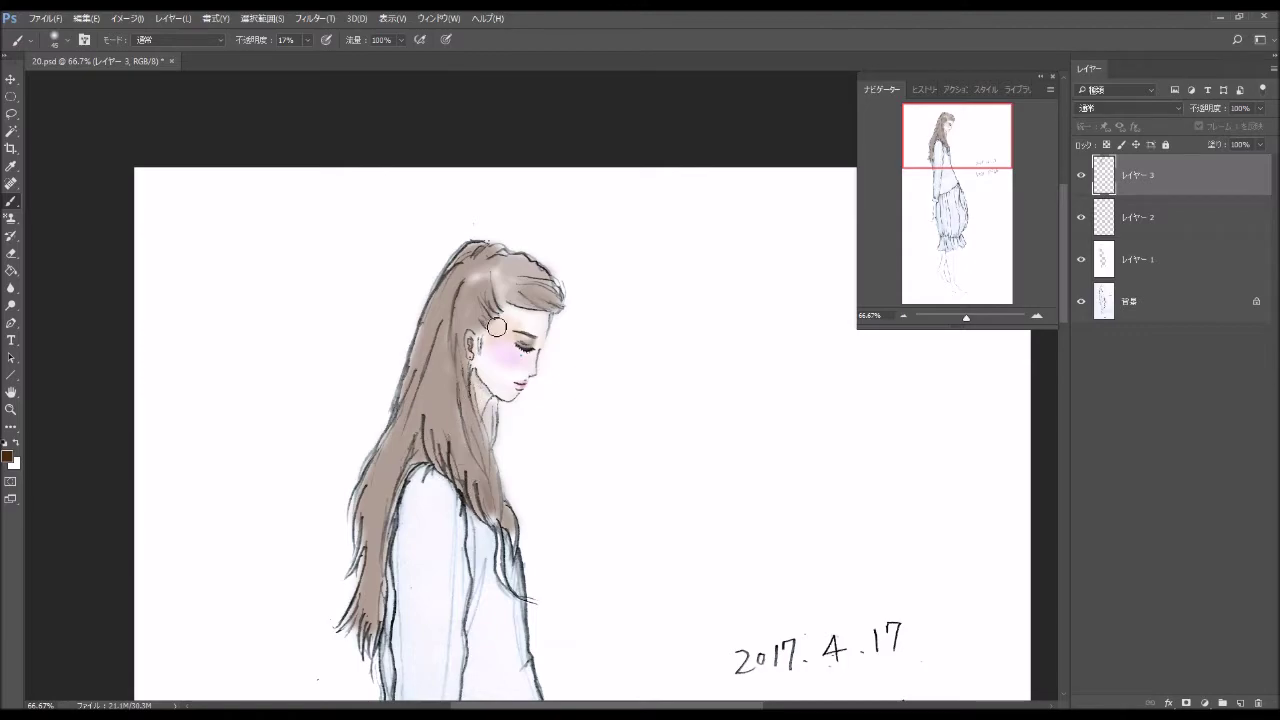
pyautogui.moveTo(412, 396)
pyautogui.mouseDown()
pyautogui.moveTo(460, 287)
pyautogui.moveTo(383, 464)
pyautogui.moveTo(365, 566)
pyautogui.mouseUp()
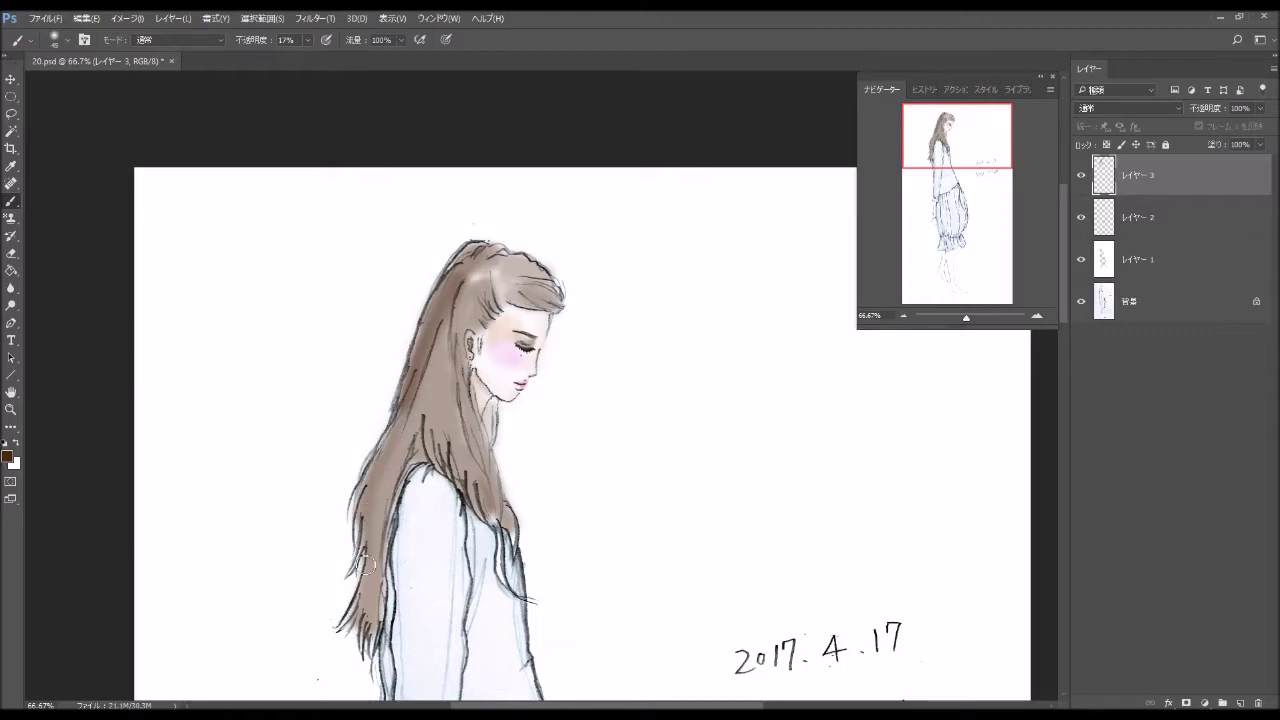
pyautogui.moveTo(401, 449); pyautogui.dragTo(370, 615)
pyautogui.moveTo(405, 448); pyautogui.dragTo(368, 620)
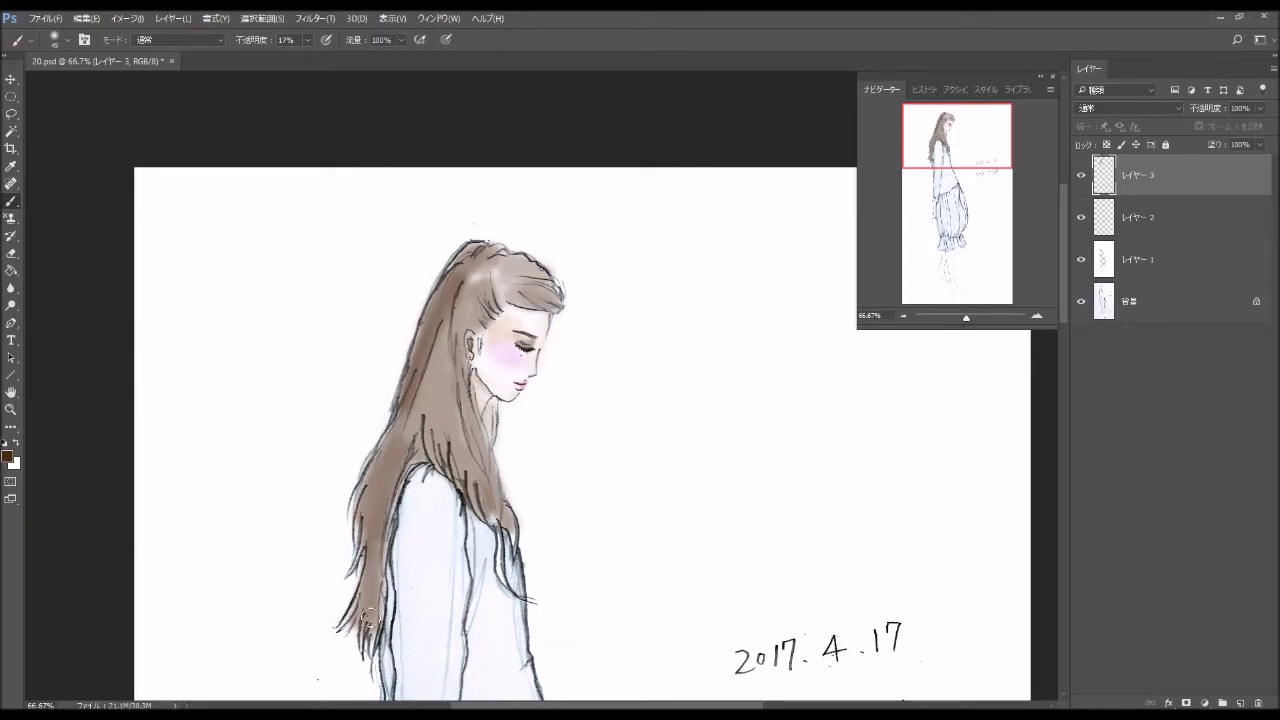
pyautogui.moveTo(420, 418); pyautogui.dragTo(372, 600)
pyautogui.moveTo(410, 432); pyautogui.dragTo(368, 622)
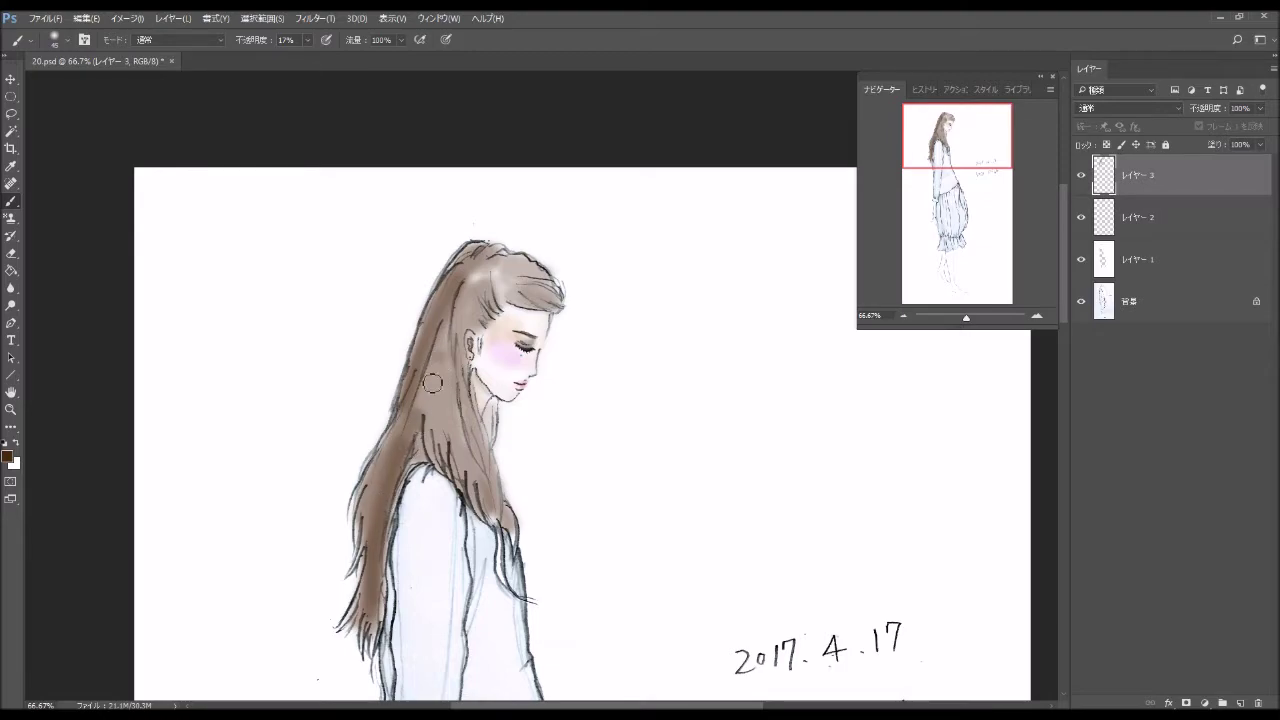
# Deepen the brown behind the ear, down to the shoulder, at the crown and beside the neck.
pyautogui.moveTo(438, 362)
pyautogui.mouseDown()
pyautogui.moveTo(419, 438)
pyautogui.moveTo(456, 468)
pyautogui.mouseUp()
pyautogui.moveTo(440, 362); pyautogui.dragTo(456, 468)
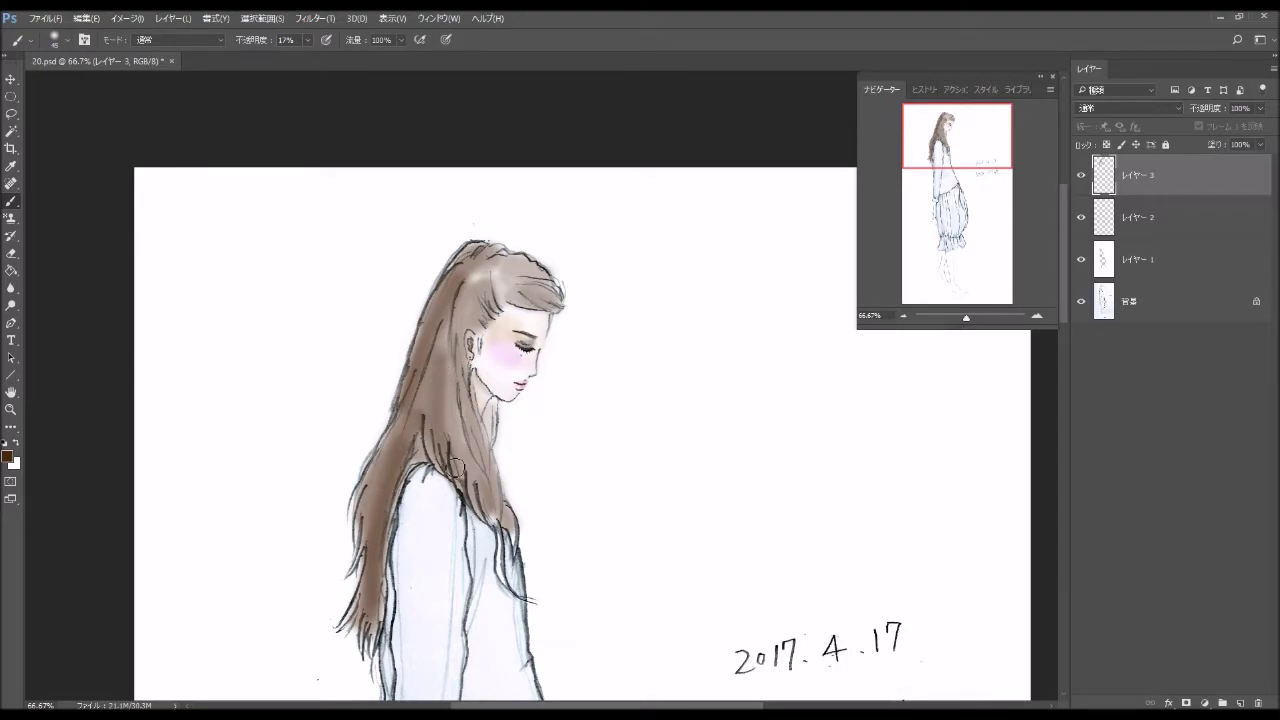
pyautogui.moveTo(448, 344); pyautogui.dragTo(441, 437)
pyautogui.moveTo(443, 381); pyautogui.dragTo(486, 505)
pyautogui.moveTo(444, 412); pyautogui.dragTo(499, 512)
pyautogui.moveTo(462, 468); pyautogui.dragTo(489, 520)
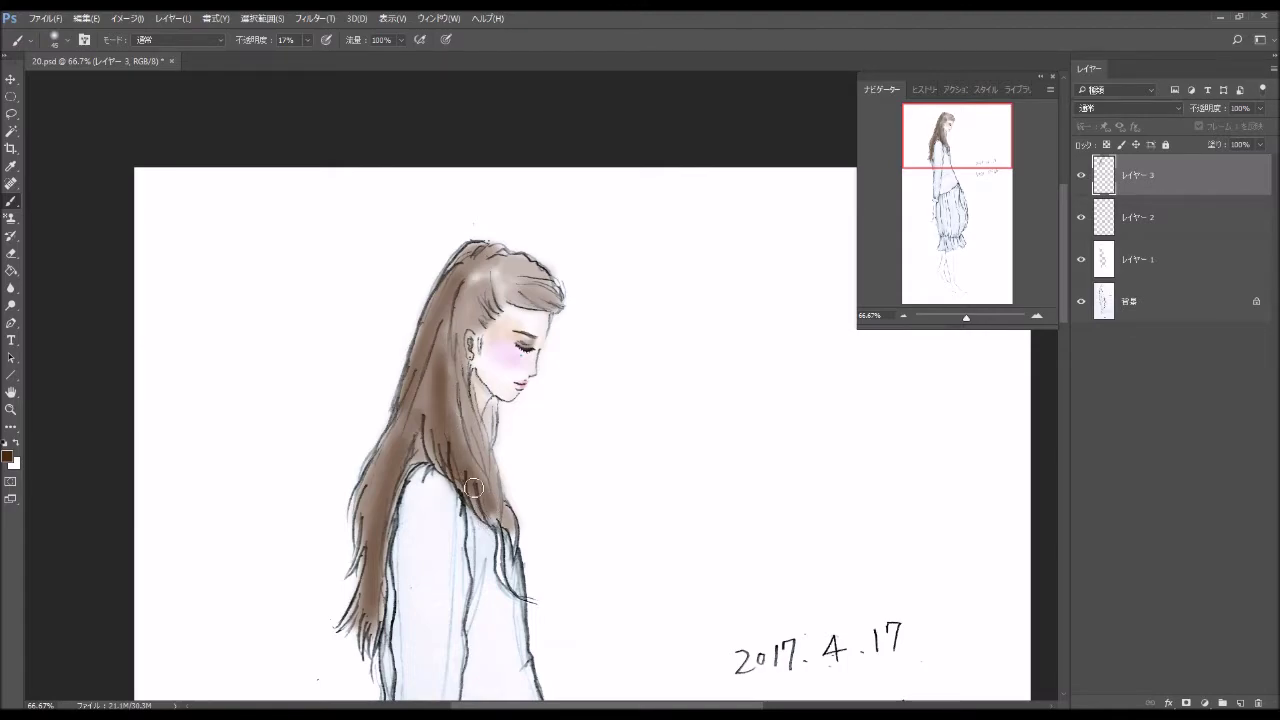
pyautogui.moveTo(448, 324)
pyautogui.mouseDown()
pyautogui.moveTo(447, 370)
pyautogui.moveTo(445, 349)
pyautogui.mouseUp()
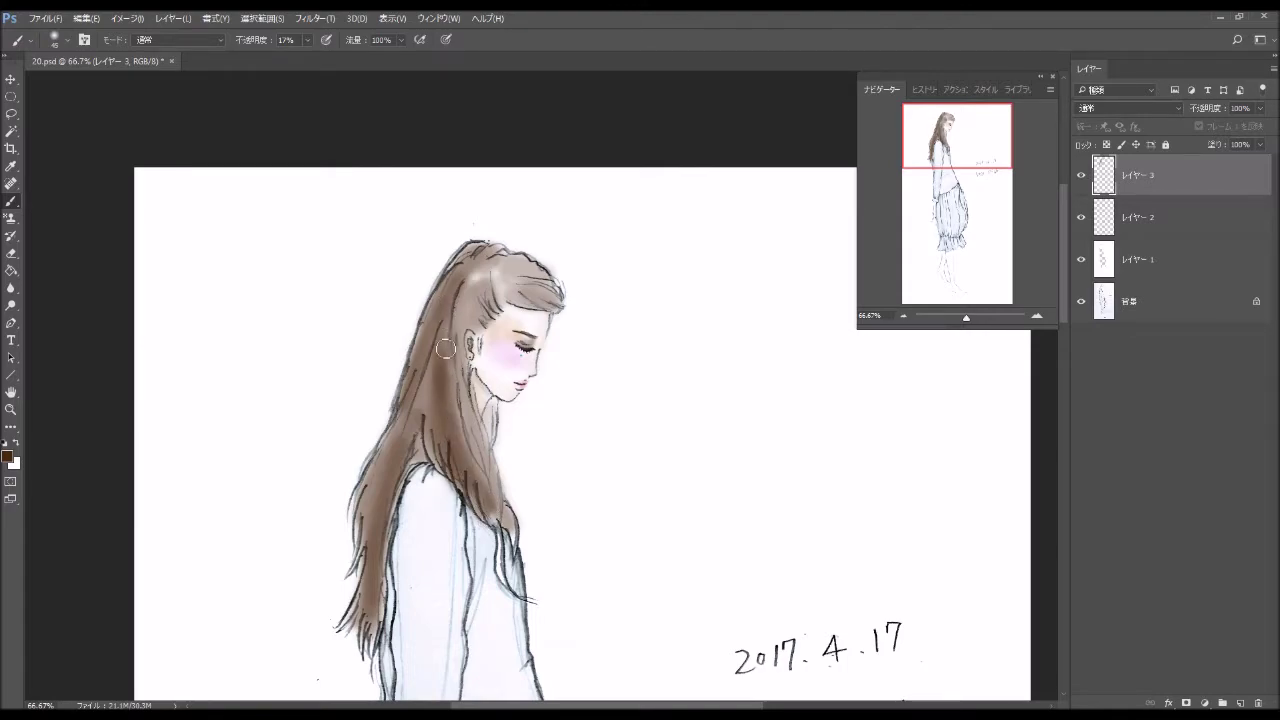
pyautogui.moveTo(453, 287); pyautogui.dragTo(444, 445)
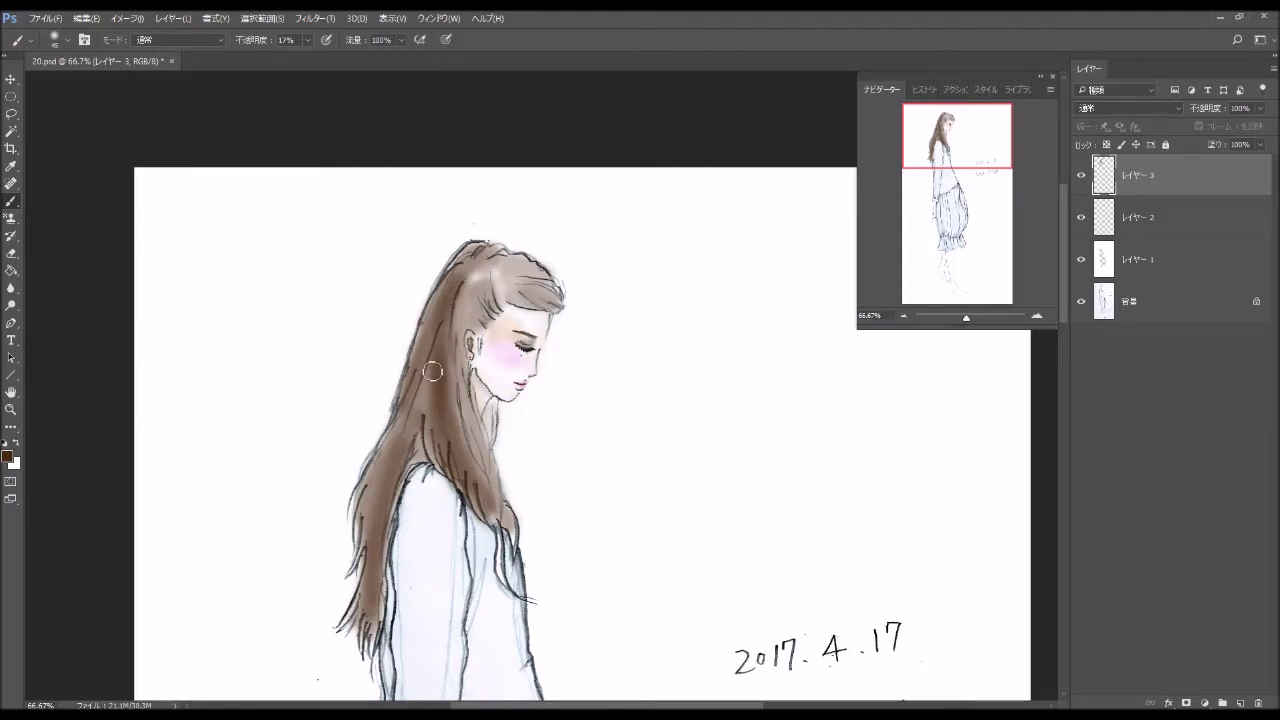
pyautogui.moveTo(432, 362); pyautogui.dragTo(430, 438)
pyautogui.moveTo(511, 289)
pyautogui.mouseDown()
pyautogui.moveTo(556, 308)
pyautogui.moveTo(545, 280)
pyautogui.moveTo(480, 307)
pyautogui.moveTo(460, 348)
pyautogui.mouseUp()
pyautogui.moveTo(466, 392); pyautogui.dragTo(494, 474)
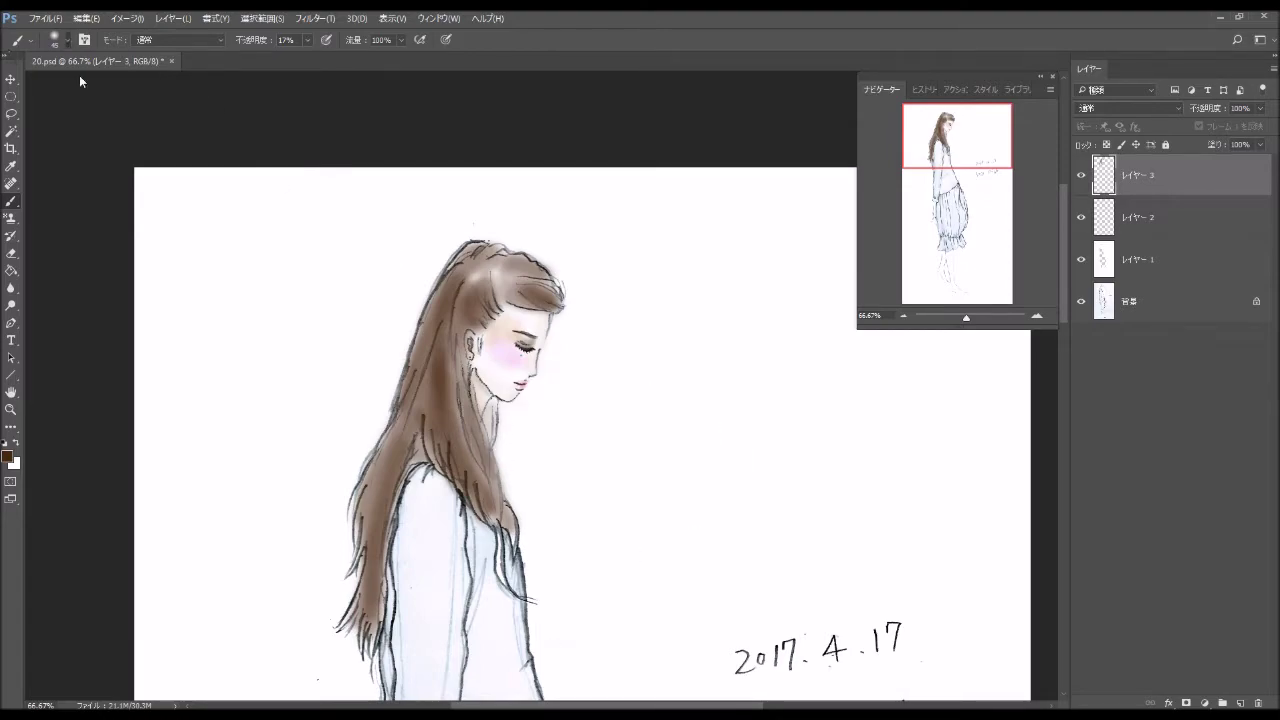
# Step the brush down to 13 px and pan so the signature below the date shows.
pyautogui.click(62, 40)
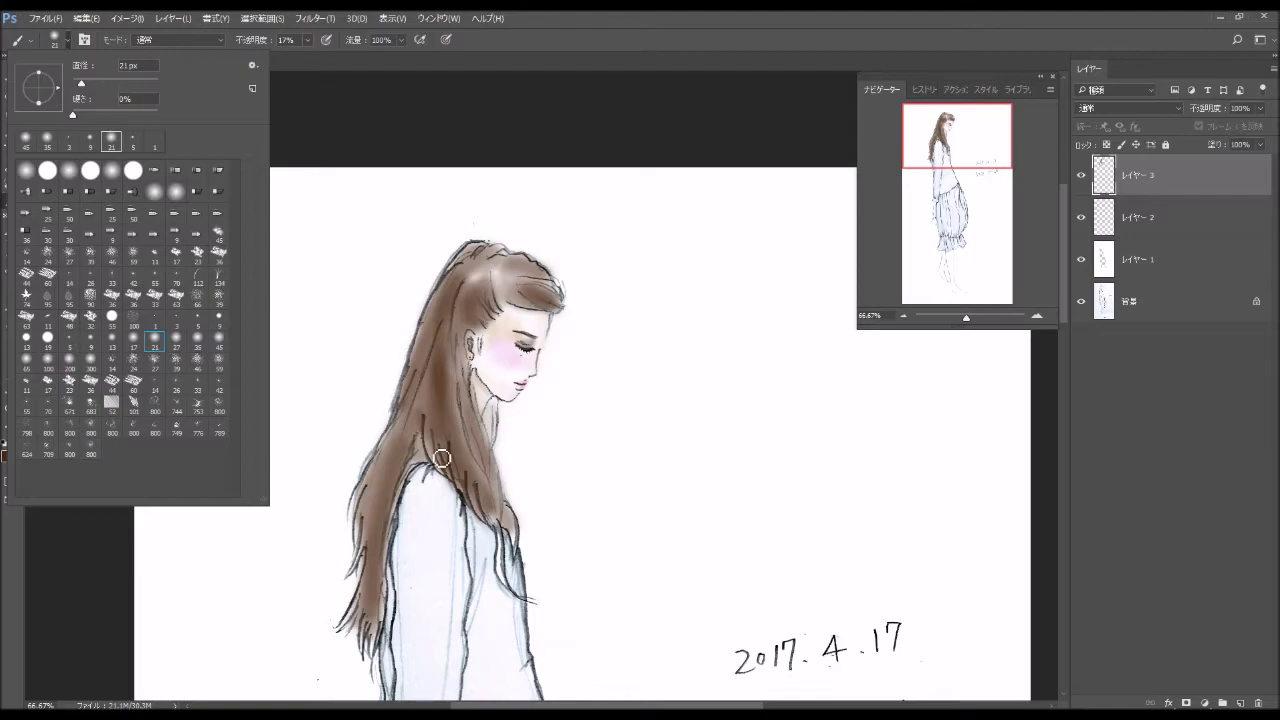
pyautogui.click(494, 427)
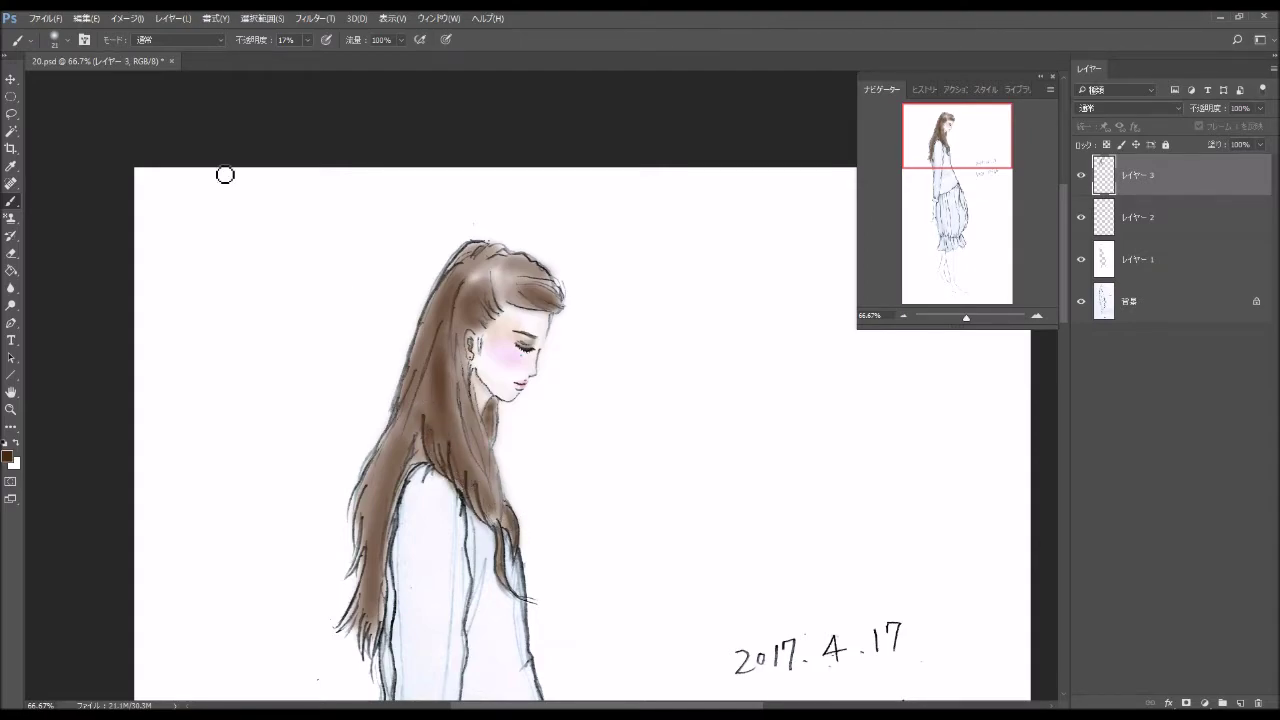
pyautogui.click(68, 41)
pyautogui.press(',')
pyautogui.press(',')
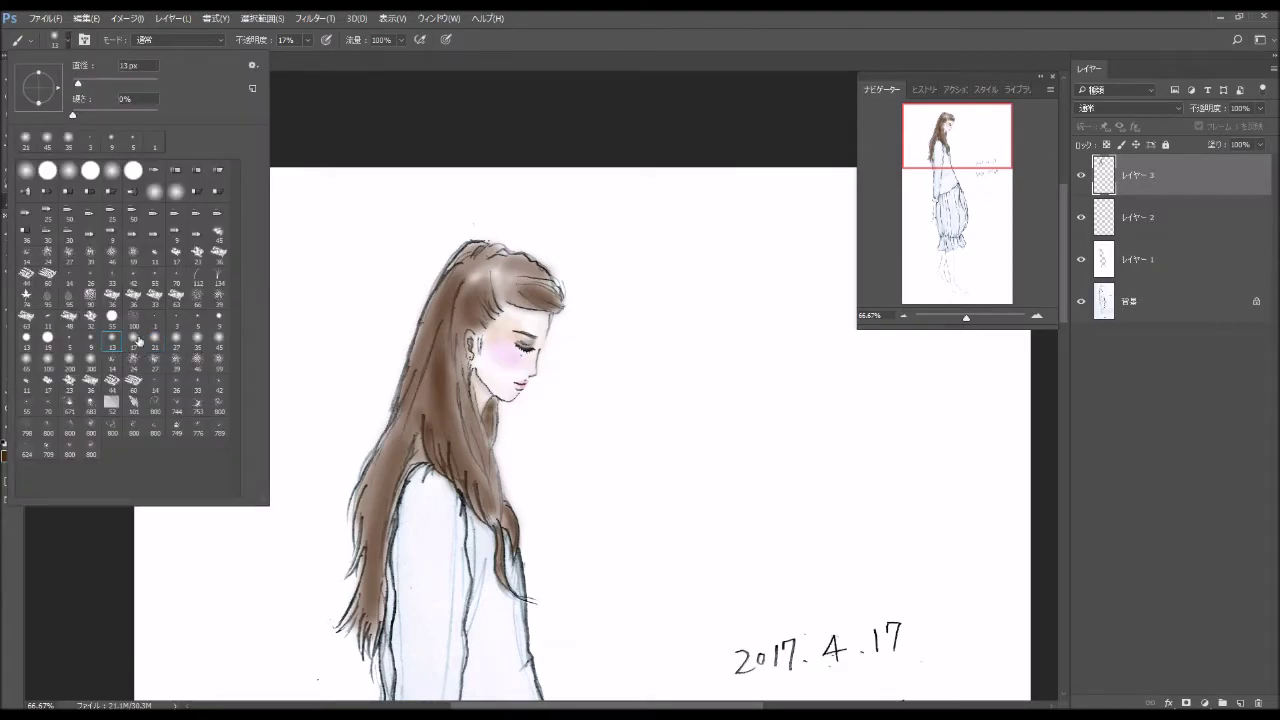
pyautogui.moveTo(964, 161); pyautogui.dragTo(962, 174)
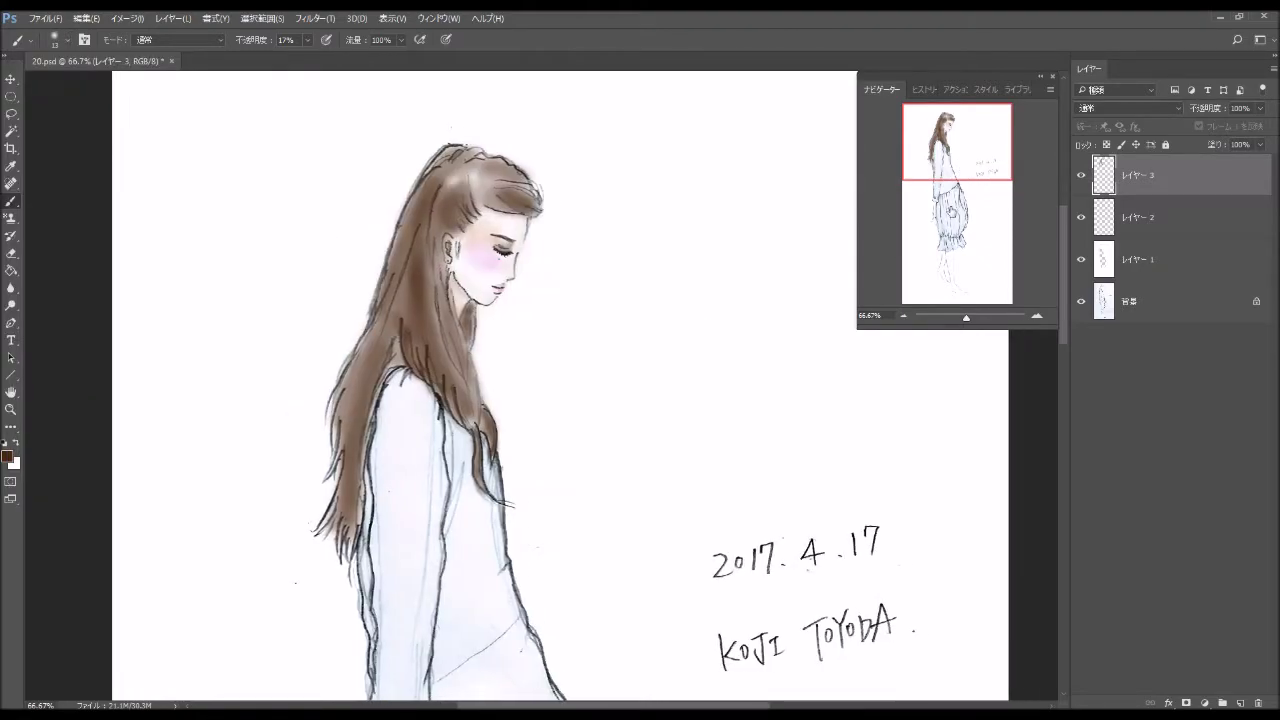
# Zoom in and darken the hair shading along the neck, beside the ear and on the bangs.
pyautogui.click(1036, 318)
pyautogui.scroll(2, 483, 200)
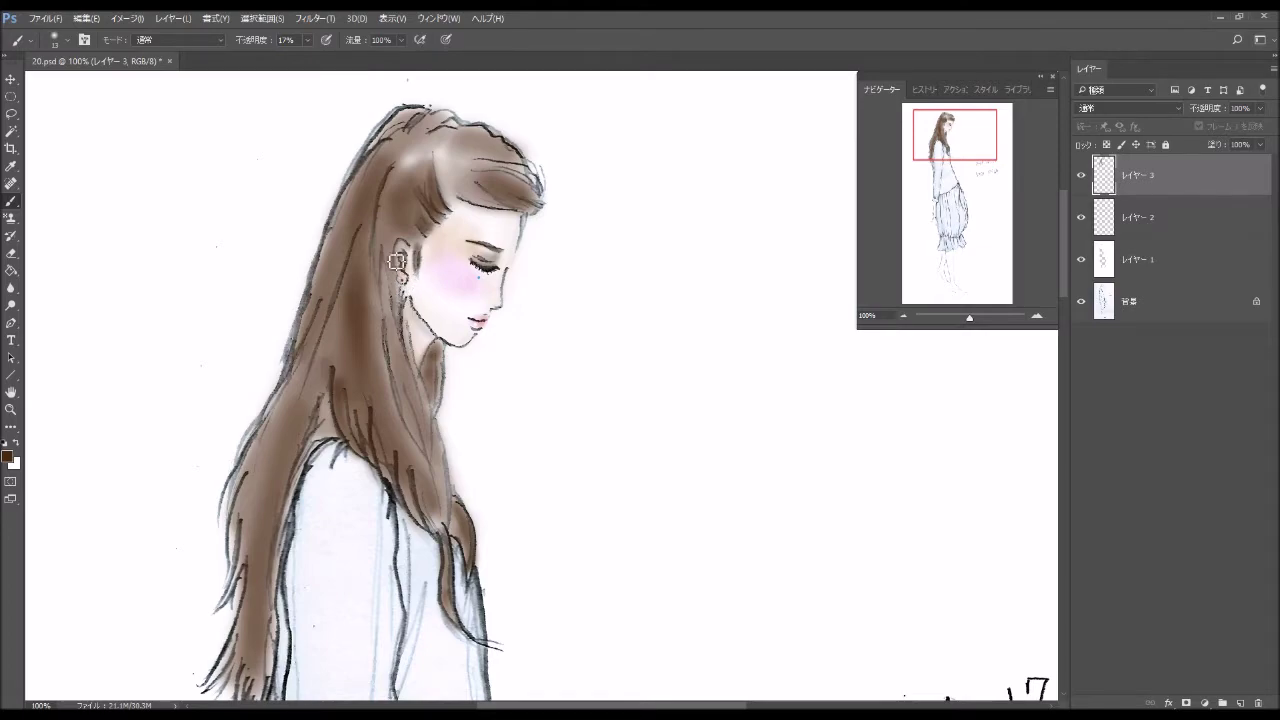
pyautogui.moveTo(410, 330); pyautogui.dragTo(420, 378)
pyautogui.moveTo(432, 426)
pyautogui.mouseDown()
pyautogui.moveTo(426, 391)
pyautogui.moveTo(450, 386)
pyautogui.moveTo(440, 401)
pyautogui.moveTo(400, 374)
pyautogui.moveTo(391, 337)
pyautogui.moveTo(447, 538)
pyautogui.moveTo(440, 444)
pyautogui.mouseUp()
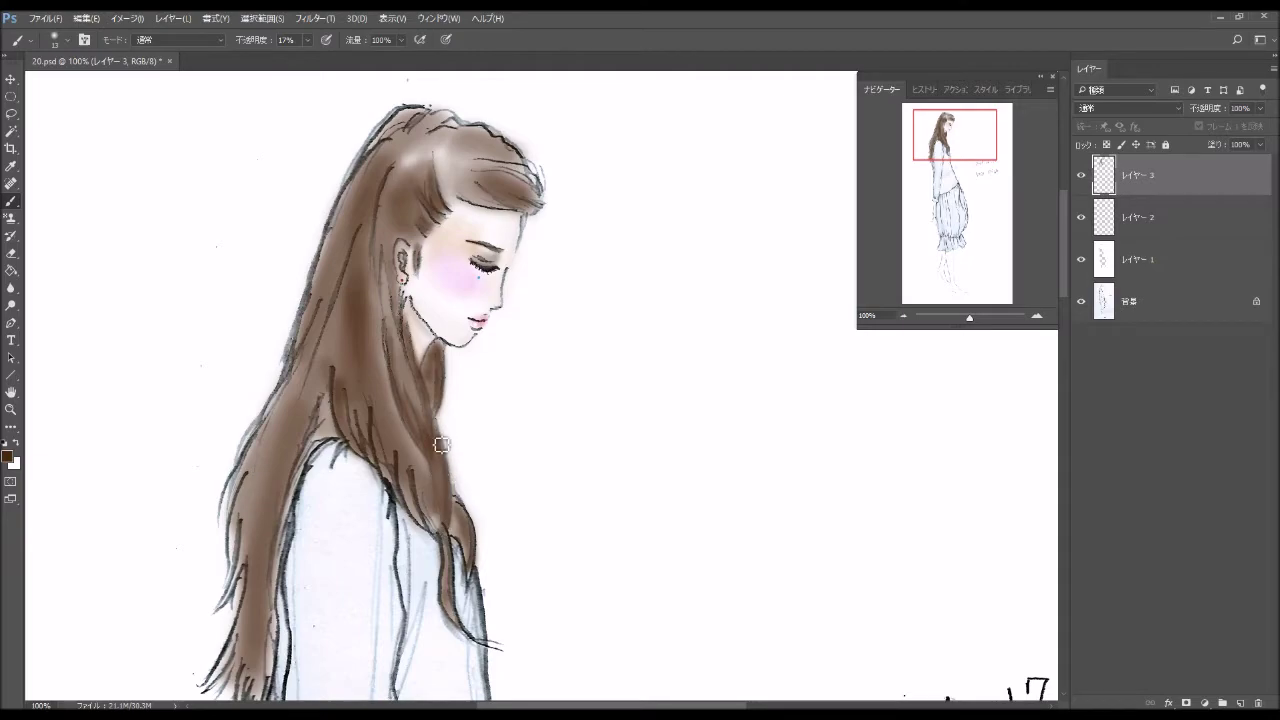
pyautogui.moveTo(394, 194)
pyautogui.mouseDown()
pyautogui.moveTo(397, 180)
pyautogui.moveTo(386, 296)
pyautogui.moveTo(402, 344)
pyautogui.moveTo(390, 251)
pyautogui.moveTo(404, 366)
pyautogui.moveTo(391, 263)
pyautogui.moveTo(423, 399)
pyautogui.mouseUp()
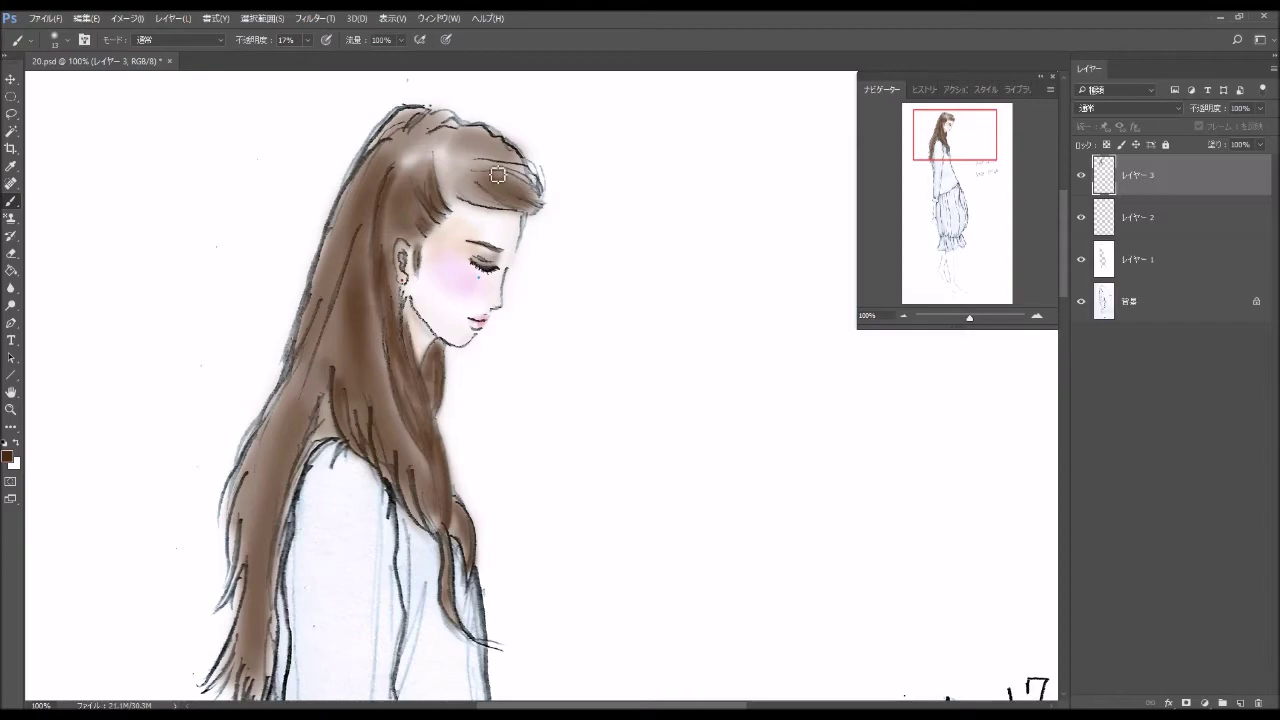
pyautogui.moveTo(534, 186)
pyautogui.mouseDown()
pyautogui.moveTo(486, 167)
pyautogui.moveTo(540, 192)
pyautogui.moveTo(487, 187)
pyautogui.moveTo(534, 210)
pyautogui.moveTo(497, 208)
pyautogui.moveTo(513, 214)
pyautogui.moveTo(455, 185)
pyautogui.moveTo(443, 159)
pyautogui.mouseUp()
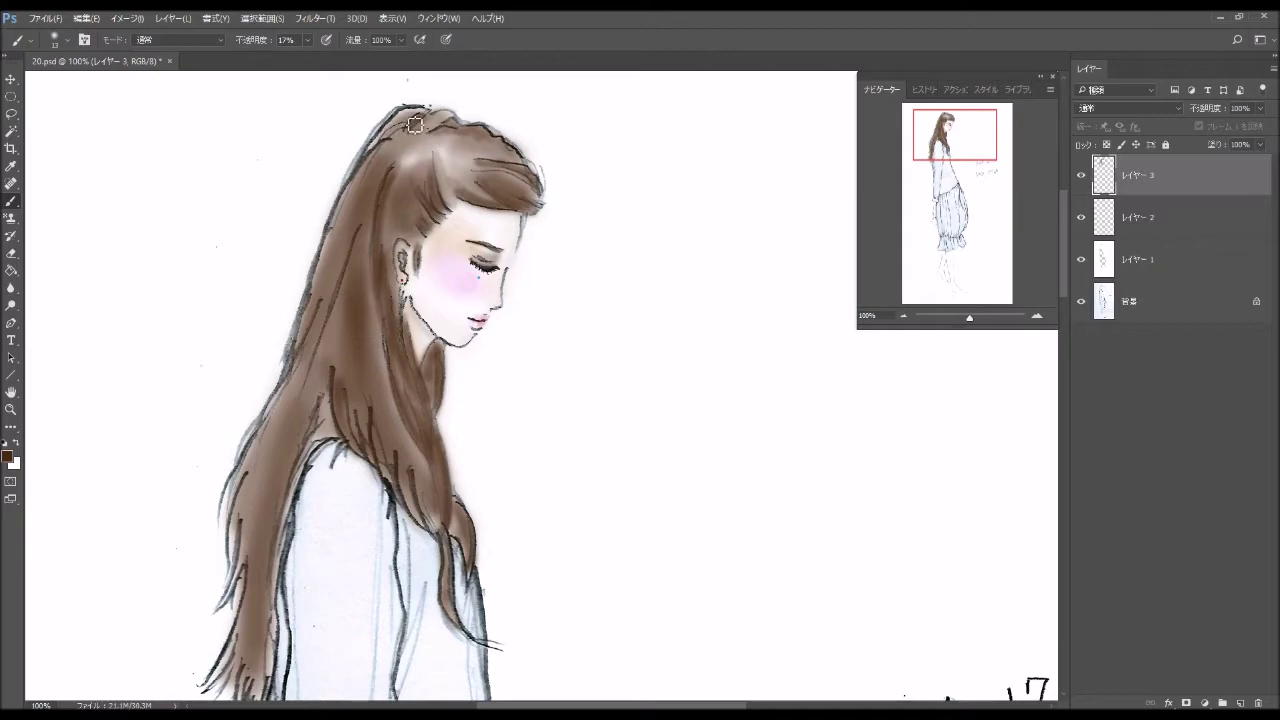
# Deepen the brown at the hair part and upper-left edge, down the shoulder and behind the arm.
pyautogui.moveTo(420, 131)
pyautogui.mouseDown()
pyautogui.moveTo(381, 157)
pyautogui.moveTo(329, 294)
pyautogui.mouseUp()
pyautogui.moveTo(380, 171)
pyautogui.mouseDown()
pyautogui.moveTo(360, 197)
pyautogui.moveTo(328, 320)
pyautogui.mouseUp()
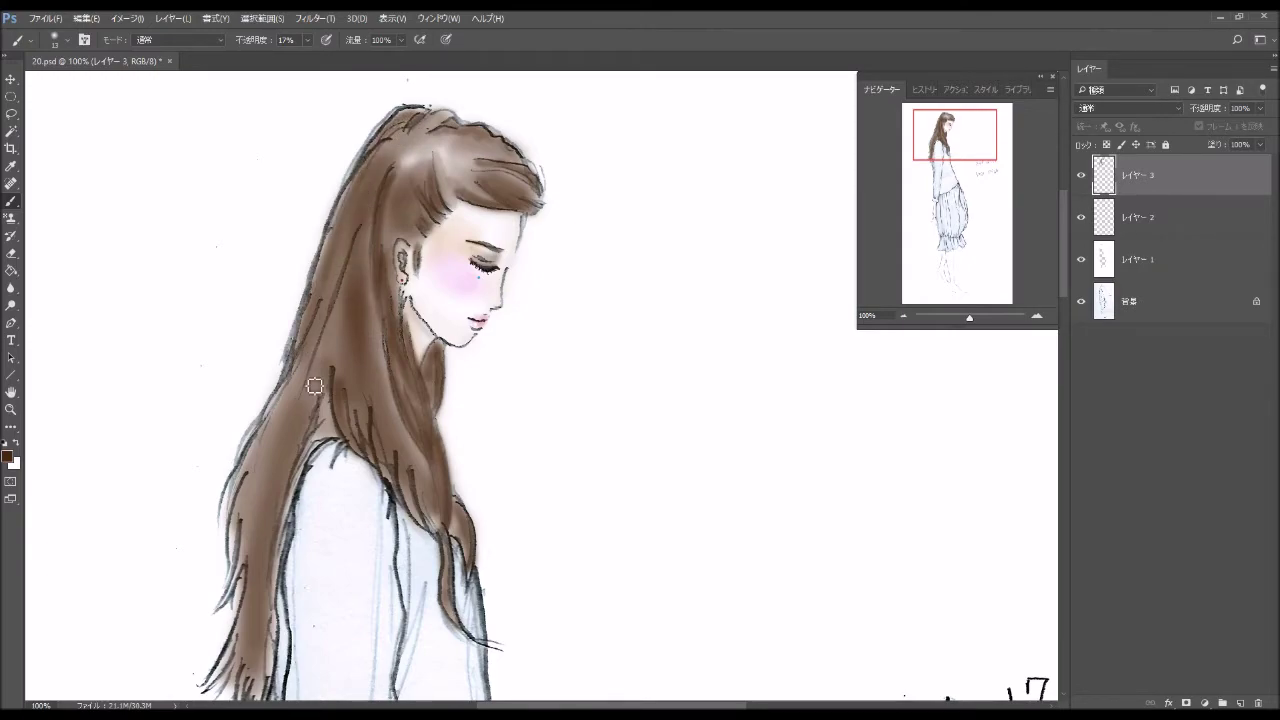
pyautogui.moveTo(314, 386); pyautogui.dragTo(351, 252)
pyautogui.moveTo(285, 403)
pyautogui.mouseDown()
pyautogui.moveTo(324, 245)
pyautogui.moveTo(341, 428)
pyautogui.moveTo(293, 490)
pyautogui.moveTo(285, 555)
pyautogui.mouseUp()
pyautogui.moveTo(310, 460); pyautogui.dragTo(274, 617)
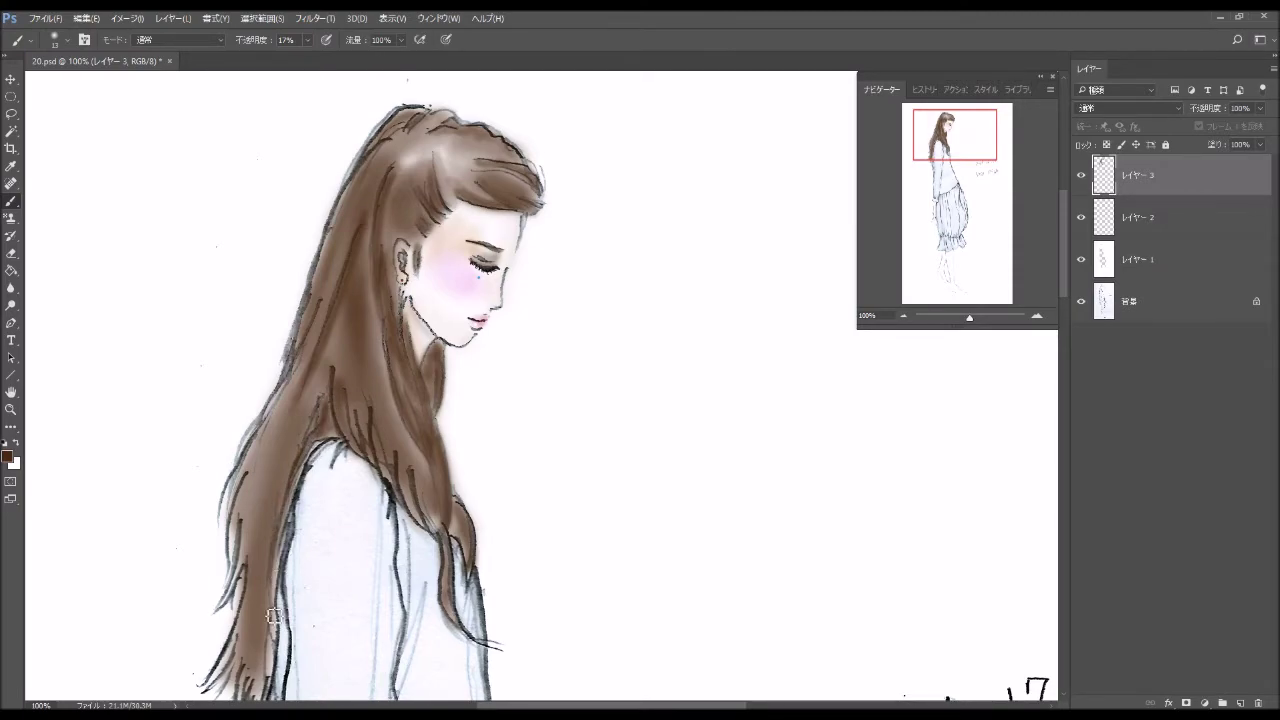
pyautogui.moveTo(296, 505); pyautogui.dragTo(275, 675)
pyautogui.moveTo(277, 615); pyautogui.dragTo(274, 682)
pyautogui.moveTo(280, 575); pyautogui.dragTo(277, 655)
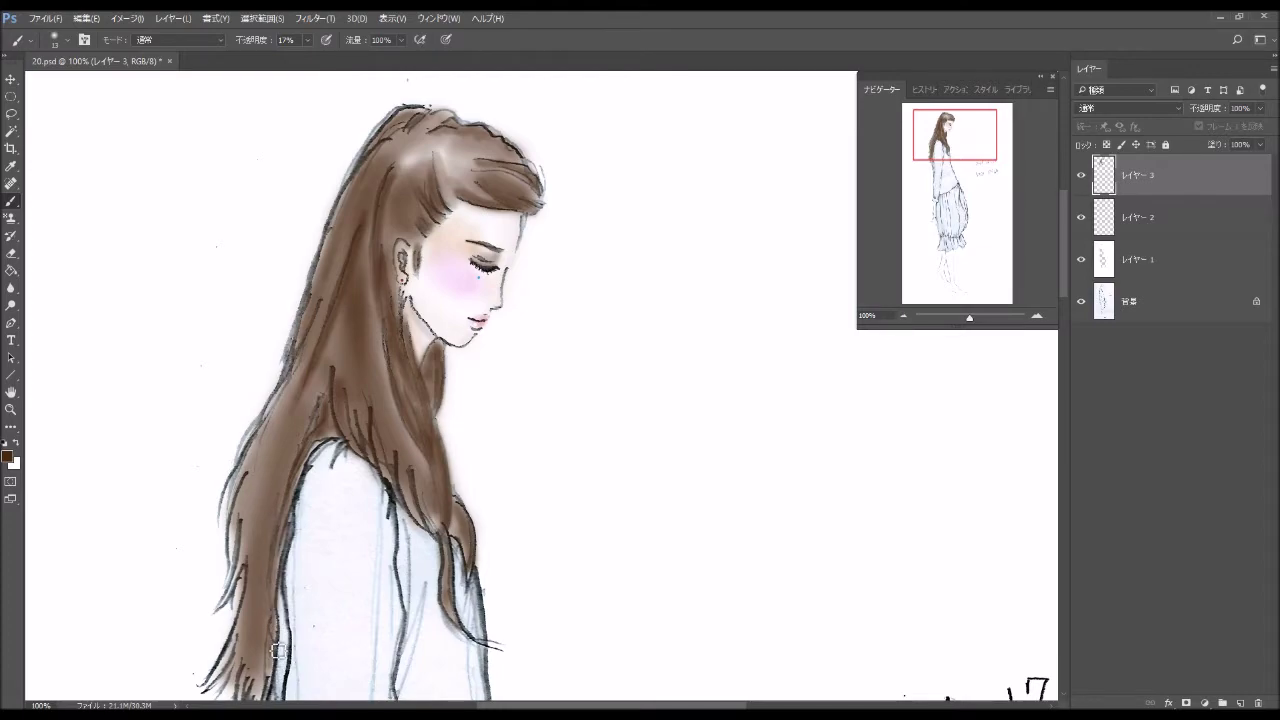
pyautogui.moveTo(298, 490); pyautogui.dragTo(283, 579)
# Darken the hair strands beside the shoulder and along the lower strands with soft brown.
pyautogui.moveTo(317, 454); pyautogui.dragTo(282, 563)
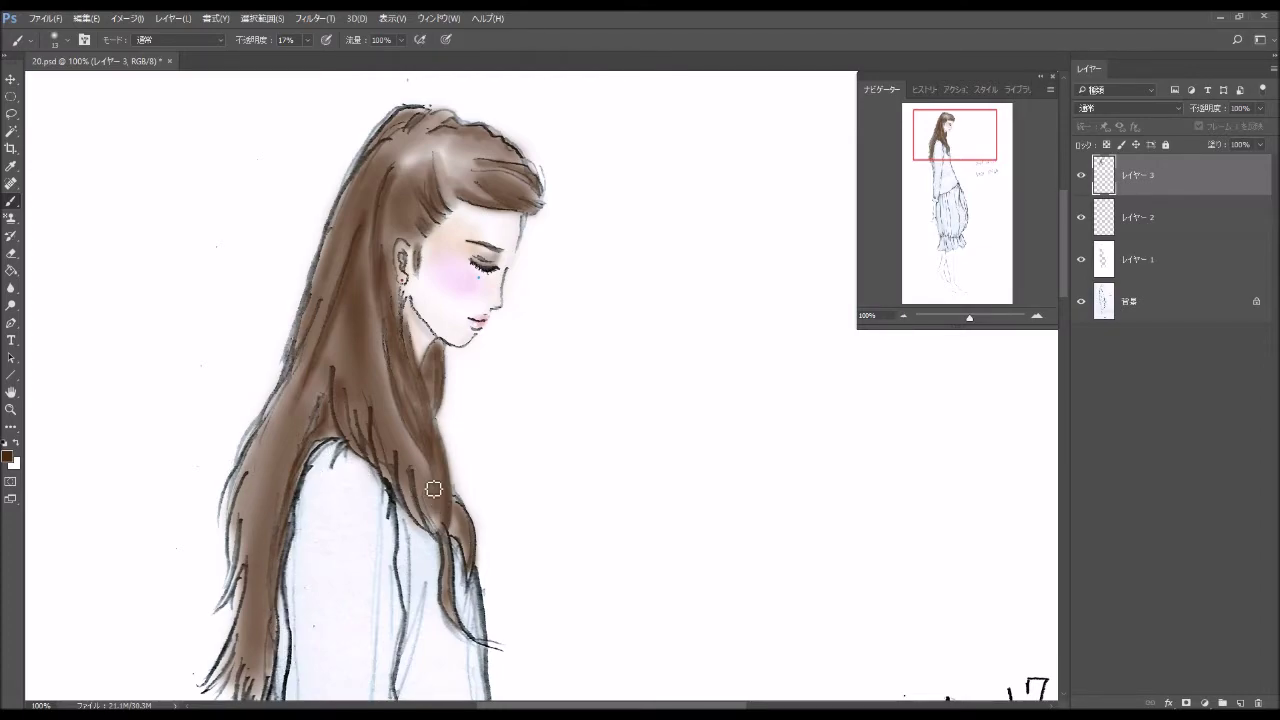
pyautogui.moveTo(409, 467); pyautogui.dragTo(426, 516)
pyautogui.moveTo(410, 466); pyautogui.dragTo(432, 530)
pyautogui.moveTo(380, 420); pyautogui.dragTo(412, 502)
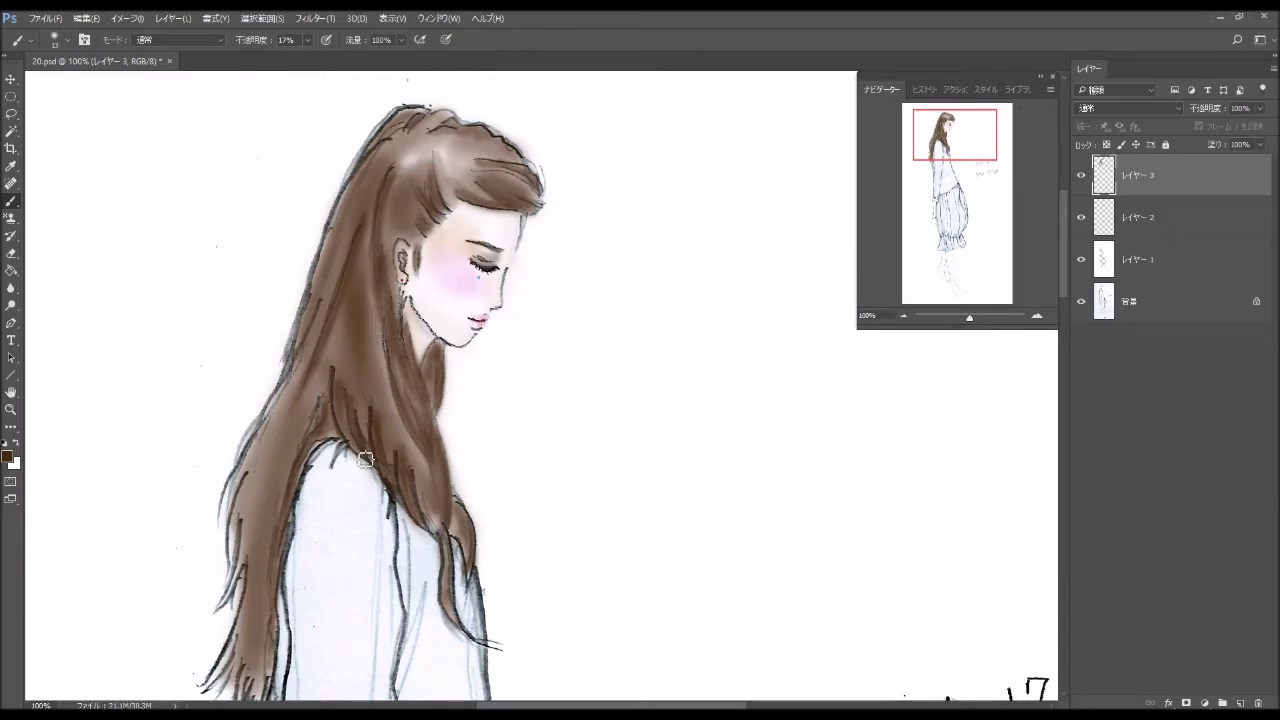
pyautogui.moveTo(340, 379)
pyautogui.mouseDown()
pyautogui.moveTo(460, 527)
pyautogui.moveTo(462, 514)
pyautogui.moveTo(456, 603)
pyautogui.mouseUp()
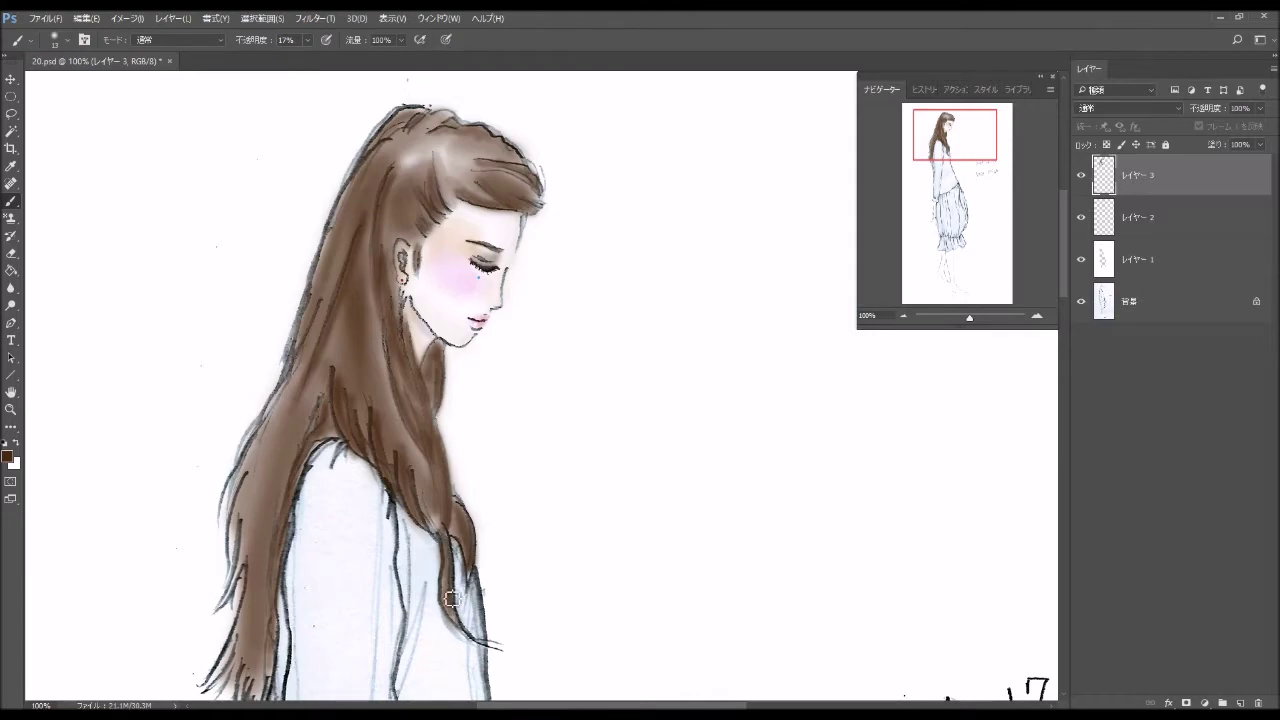
pyautogui.moveTo(441, 526); pyautogui.dragTo(420, 485)
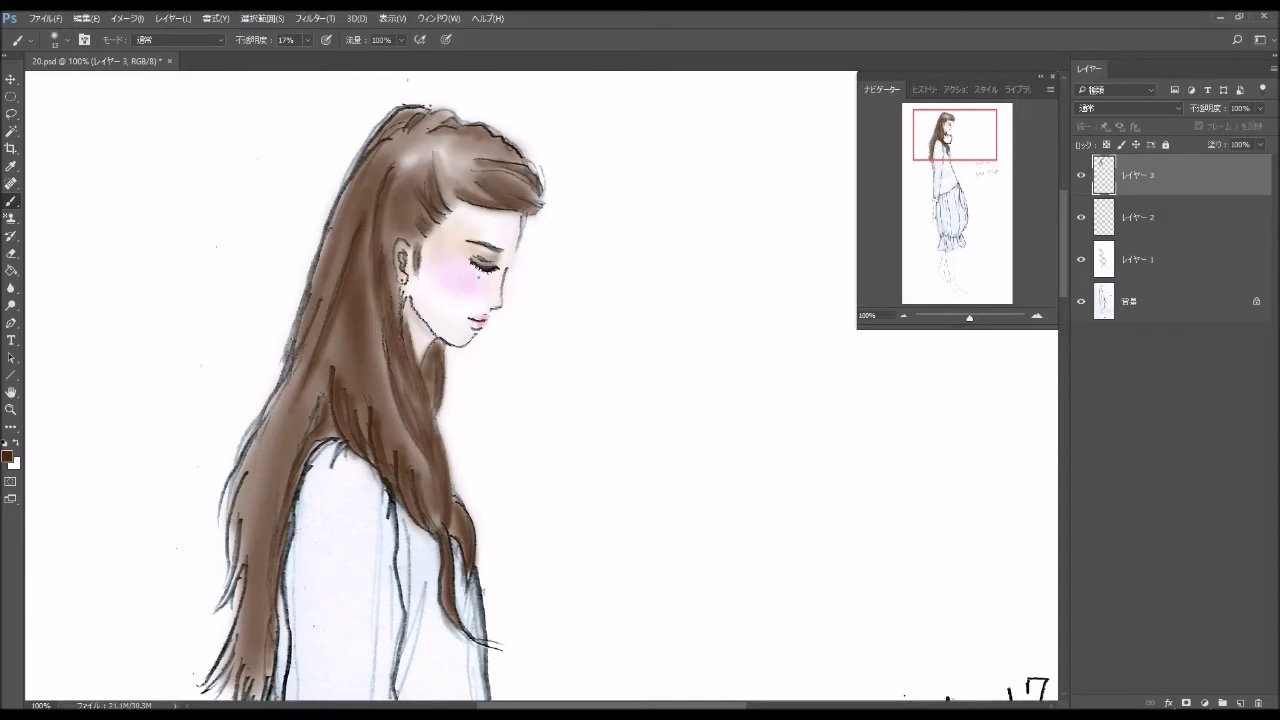
pyautogui.scroll(-2, 372, 279)
# Shade the hair along the left edge, beside the sleeve, and right of the neck to the tips.
pyautogui.scroll(-4, 372, 279)
pyautogui.moveTo(325, 279)
pyautogui.mouseDown()
pyautogui.moveTo(295, 320)
pyautogui.moveTo(300, 286)
pyautogui.moveTo(290, 300)
pyautogui.moveTo(365, 130)
pyautogui.moveTo(281, 328)
pyautogui.moveTo(334, 217)
pyautogui.moveTo(289, 400)
pyautogui.moveTo(296, 323)
pyautogui.moveTo(288, 395)
pyautogui.moveTo(302, 298)
pyautogui.moveTo(290, 415)
pyautogui.moveTo(300, 354)
pyautogui.moveTo(276, 425)
pyautogui.moveTo(304, 343)
pyautogui.moveTo(274, 432)
pyautogui.moveTo(303, 330)
pyautogui.moveTo(309, 434)
pyautogui.moveTo(283, 484)
pyautogui.moveTo(284, 452)
pyautogui.moveTo(284, 468)
pyautogui.moveTo(309, 371)
pyautogui.moveTo(295, 545)
pyautogui.moveTo(312, 470)
pyautogui.moveTo(305, 512)
pyautogui.moveTo(320, 504)
pyautogui.moveTo(305, 540)
pyautogui.moveTo(318, 466)
pyautogui.moveTo(317, 523)
pyautogui.moveTo(338, 298)
pyautogui.moveTo(332, 356)
pyautogui.mouseUp()
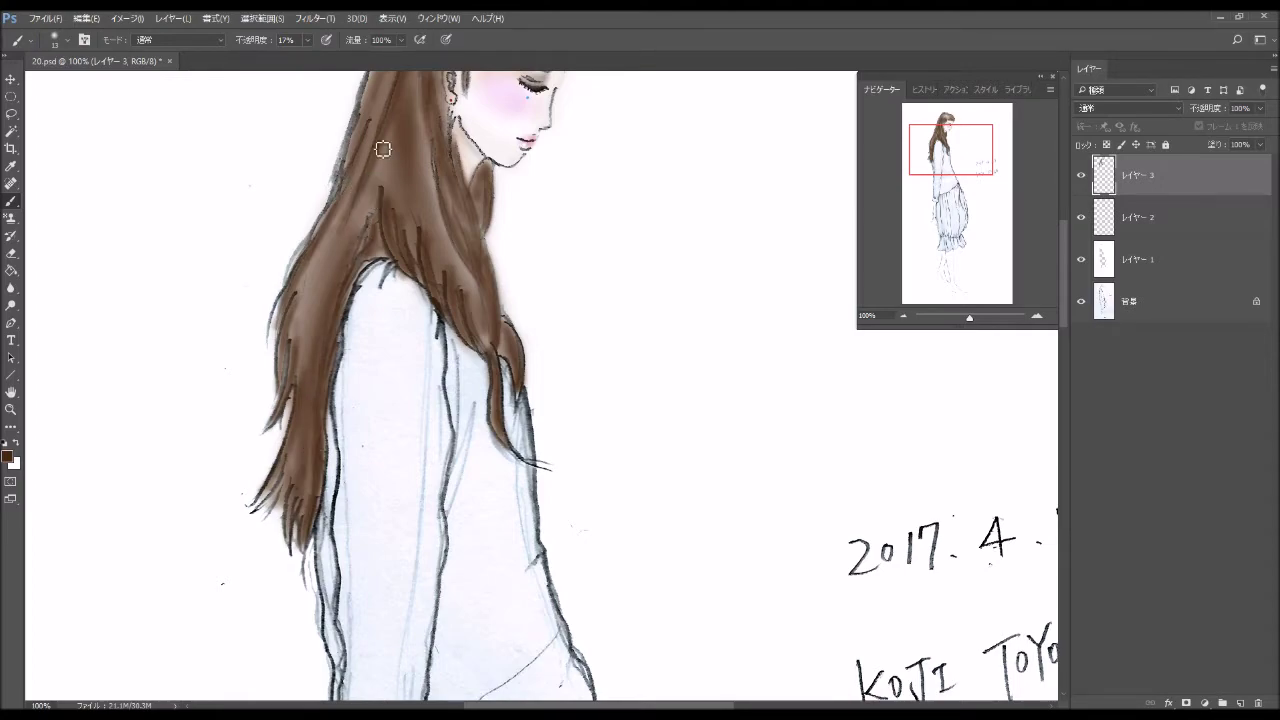
pyautogui.moveTo(317, 342)
pyautogui.mouseDown()
pyautogui.moveTo(314, 423)
pyautogui.moveTo(354, 200)
pyautogui.moveTo(366, 194)
pyautogui.moveTo(286, 429)
pyautogui.moveTo(374, 177)
pyautogui.moveTo(317, 413)
pyautogui.moveTo(366, 194)
pyautogui.mouseUp()
pyautogui.moveTo(366, 194); pyautogui.dragTo(331, 455)
pyautogui.moveTo(459, 147)
pyautogui.mouseDown()
pyautogui.moveTo(431, 146)
pyautogui.moveTo(466, 271)
pyautogui.moveTo(429, 143)
pyautogui.moveTo(440, 217)
pyautogui.moveTo(430, 154)
pyautogui.mouseUp()
pyautogui.moveTo(491, 334); pyautogui.dragTo(498, 372)
pyautogui.moveTo(463, 266); pyautogui.dragTo(472, 314)
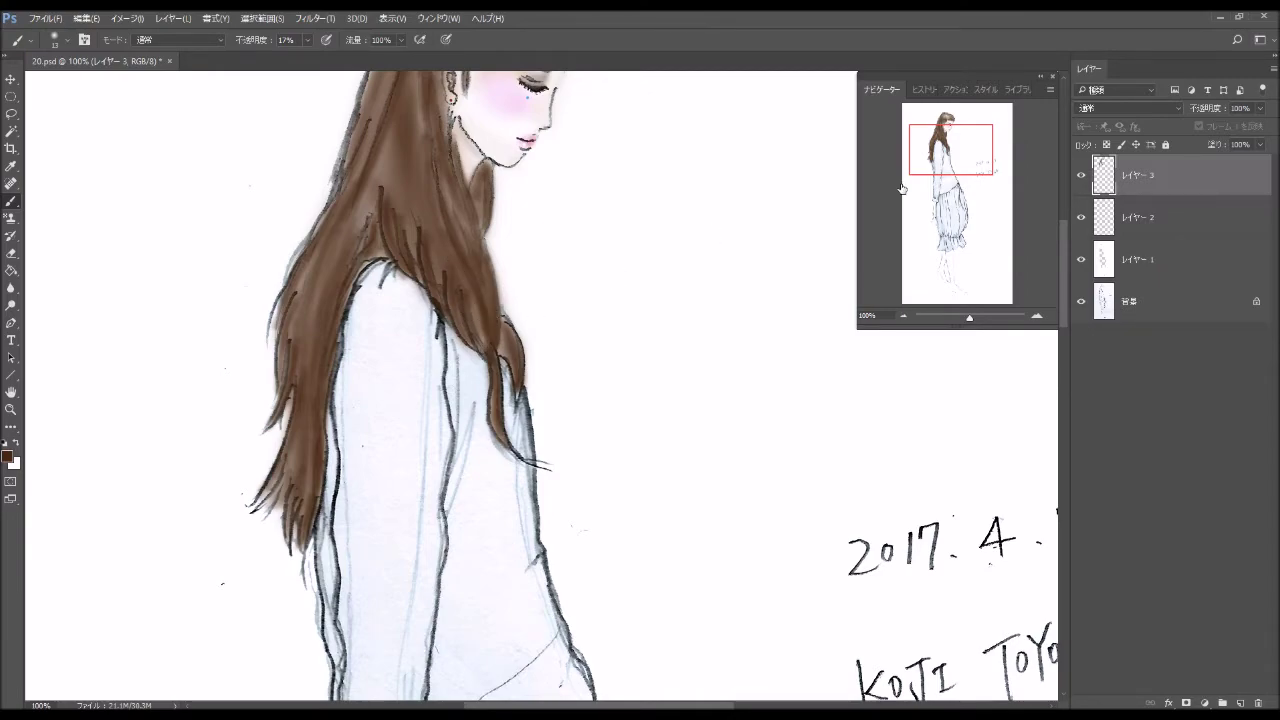
# Add a soft highlight on the hair crown between the part and the bangs.
pyautogui.moveTo(957, 149); pyautogui.dragTo(955, 131)
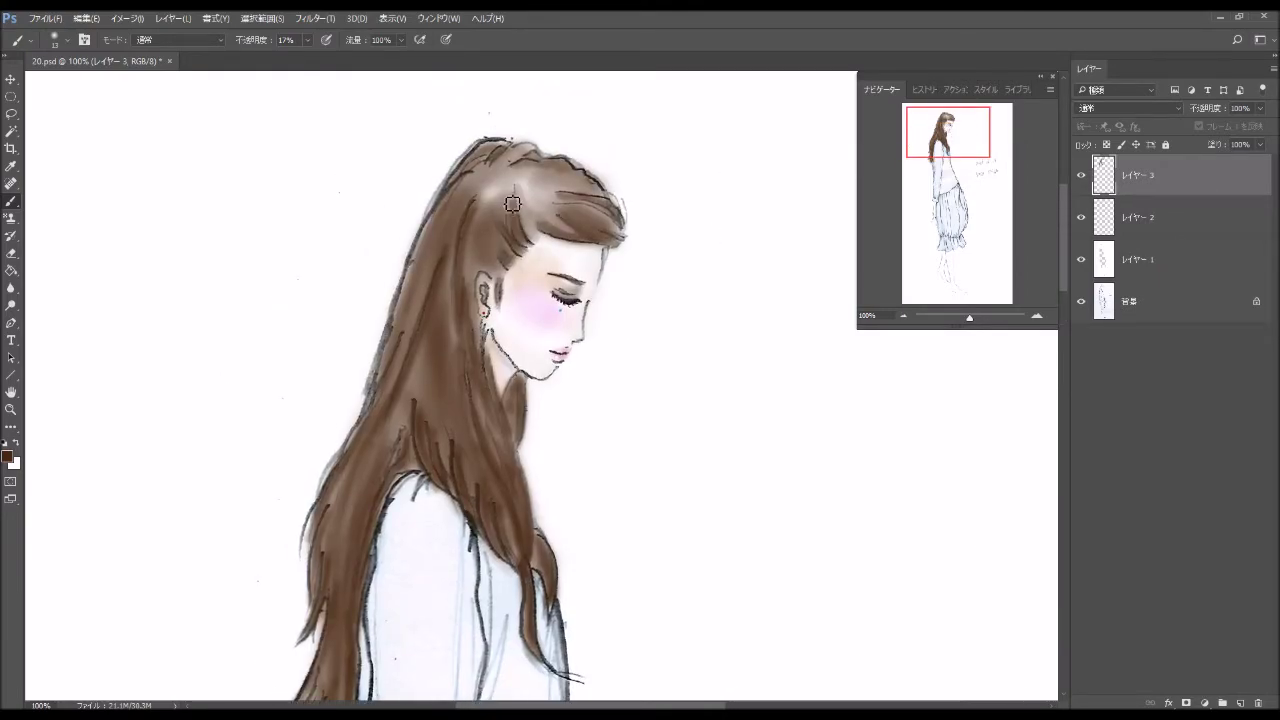
pyautogui.moveTo(515, 200)
pyautogui.mouseDown()
pyautogui.moveTo(531, 200)
pyautogui.moveTo(534, 232)
pyautogui.moveTo(551, 218)
pyautogui.moveTo(582, 245)
pyautogui.moveTo(552, 220)
pyautogui.moveTo(603, 242)
pyautogui.moveTo(536, 205)
pyautogui.moveTo(584, 246)
pyautogui.mouseUp()
pyautogui.moveTo(584, 246); pyautogui.dragTo(536, 205)
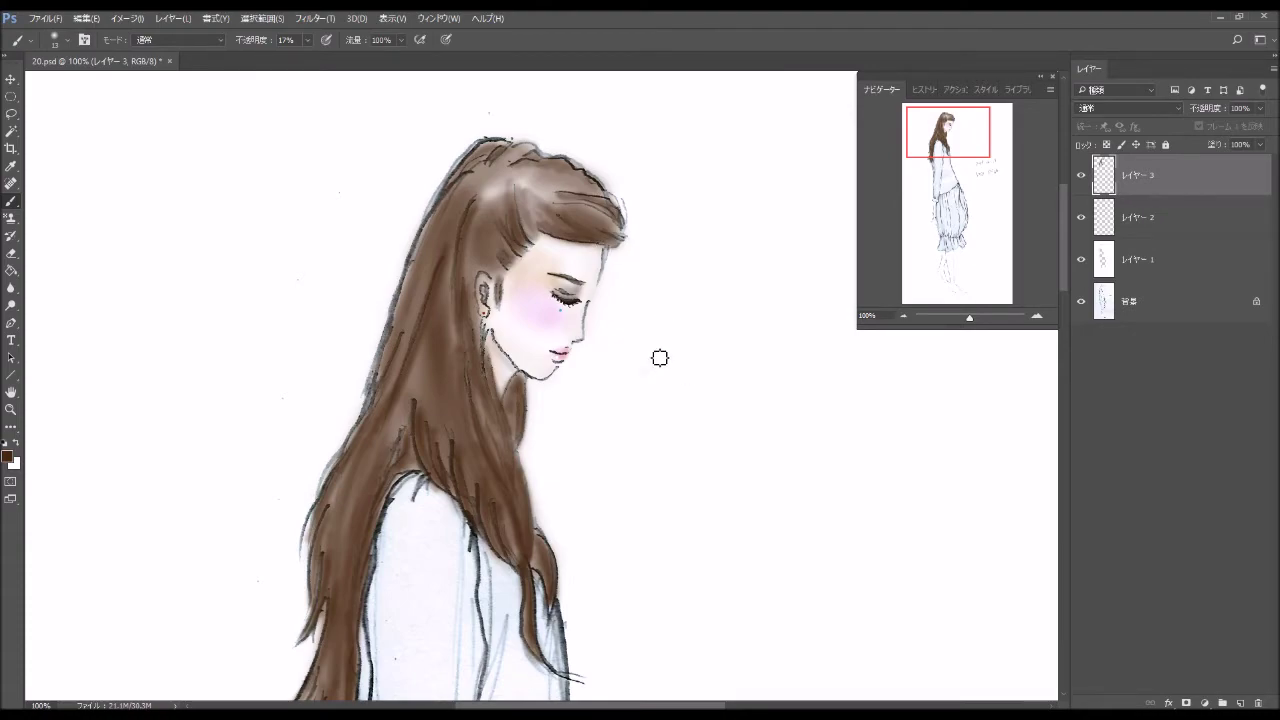
# Apply a Bevel & Emboss layer style to the hair layer, Layer 3, for glossy highlights.
pyautogui.click(904, 316)
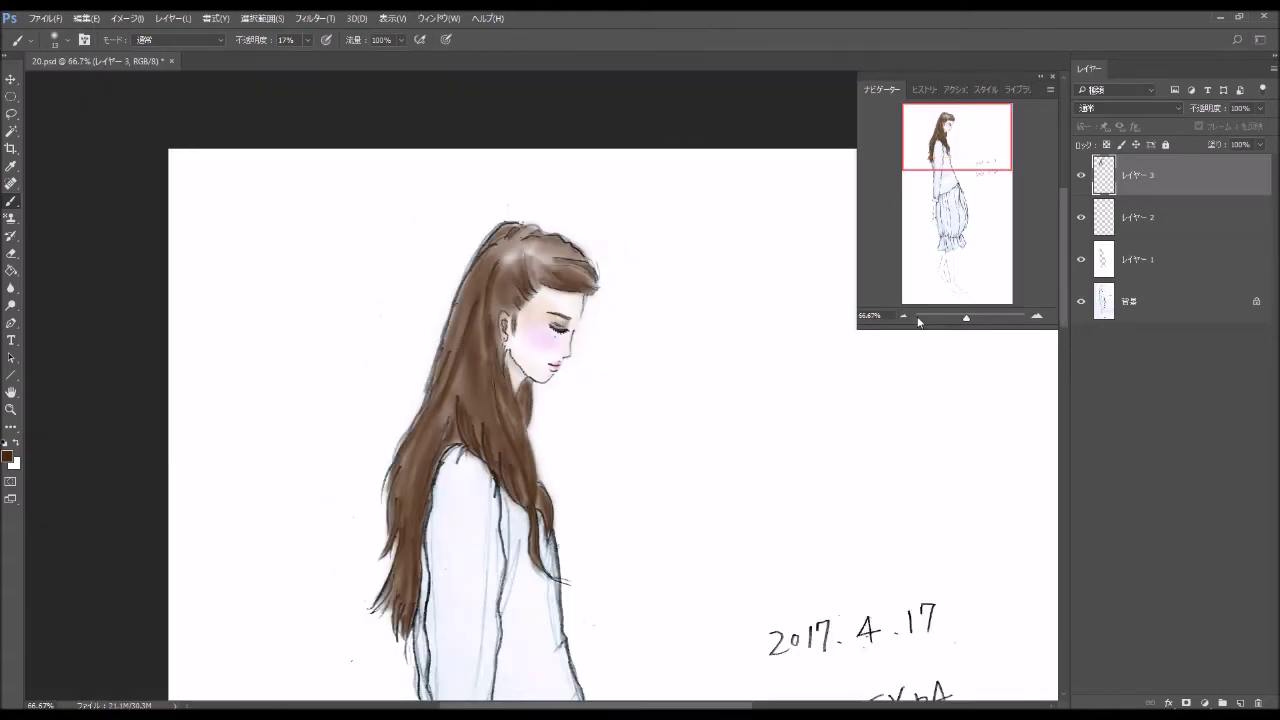
pyautogui.moveTo(967, 158); pyautogui.dragTo(966, 163)
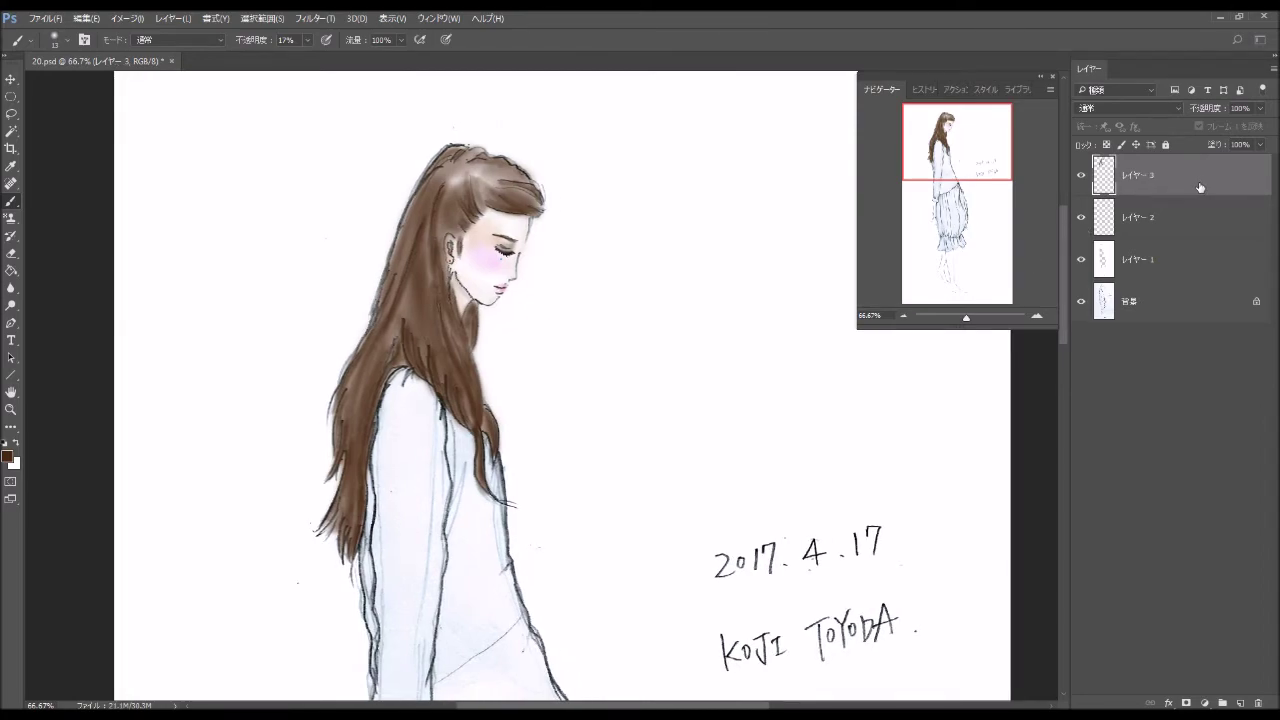
pyautogui.press('h')
pyautogui.doubleClick(1170, 199)
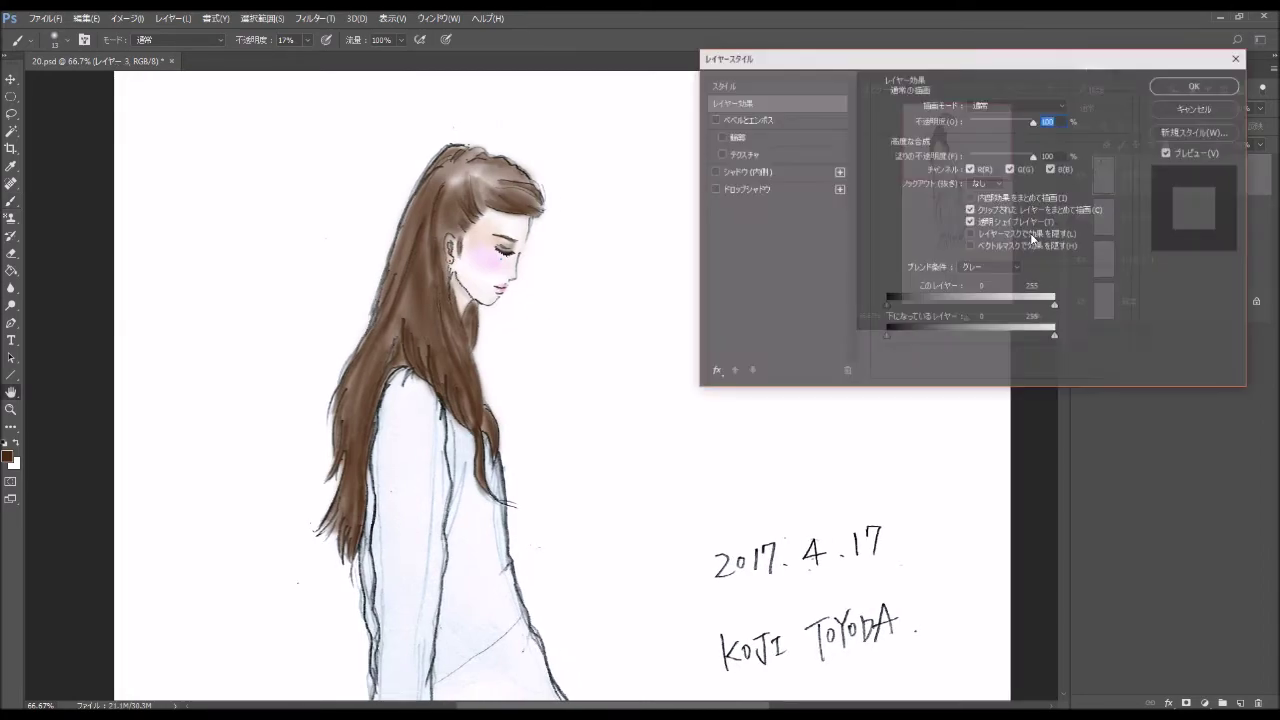
pyautogui.click(715, 120)
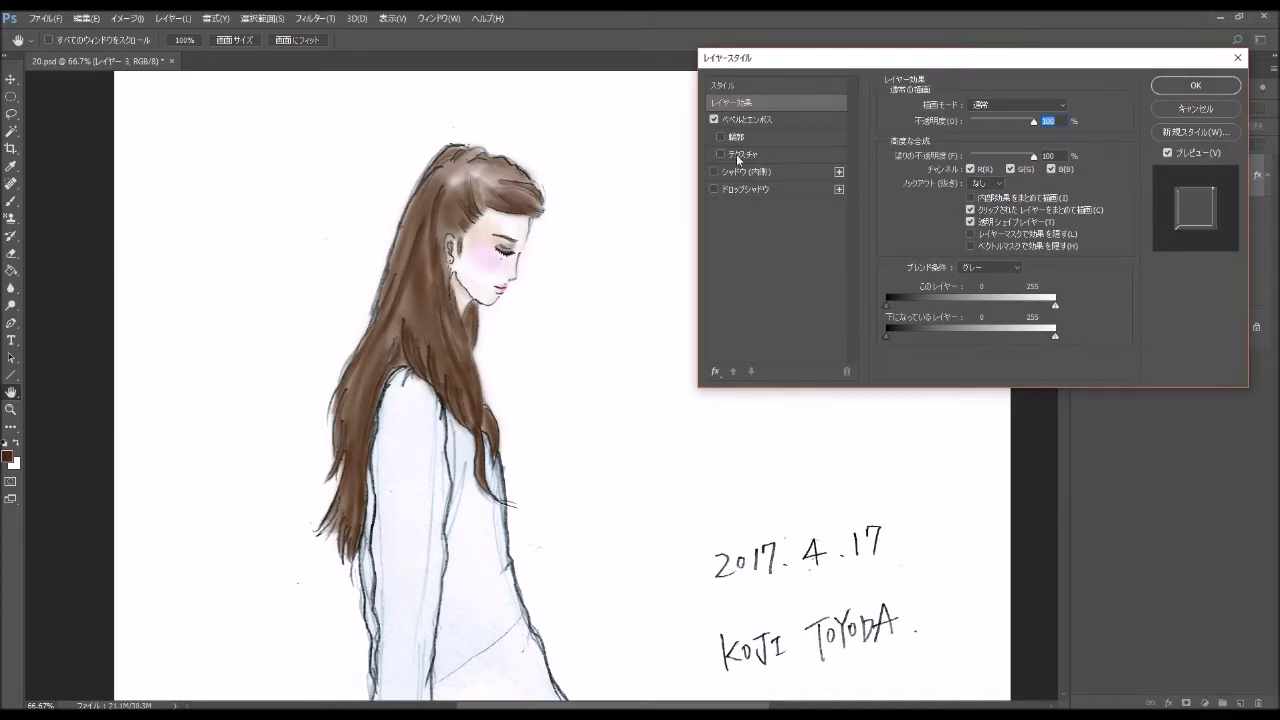
pyautogui.click(1172, 97)
pyautogui.press('b')
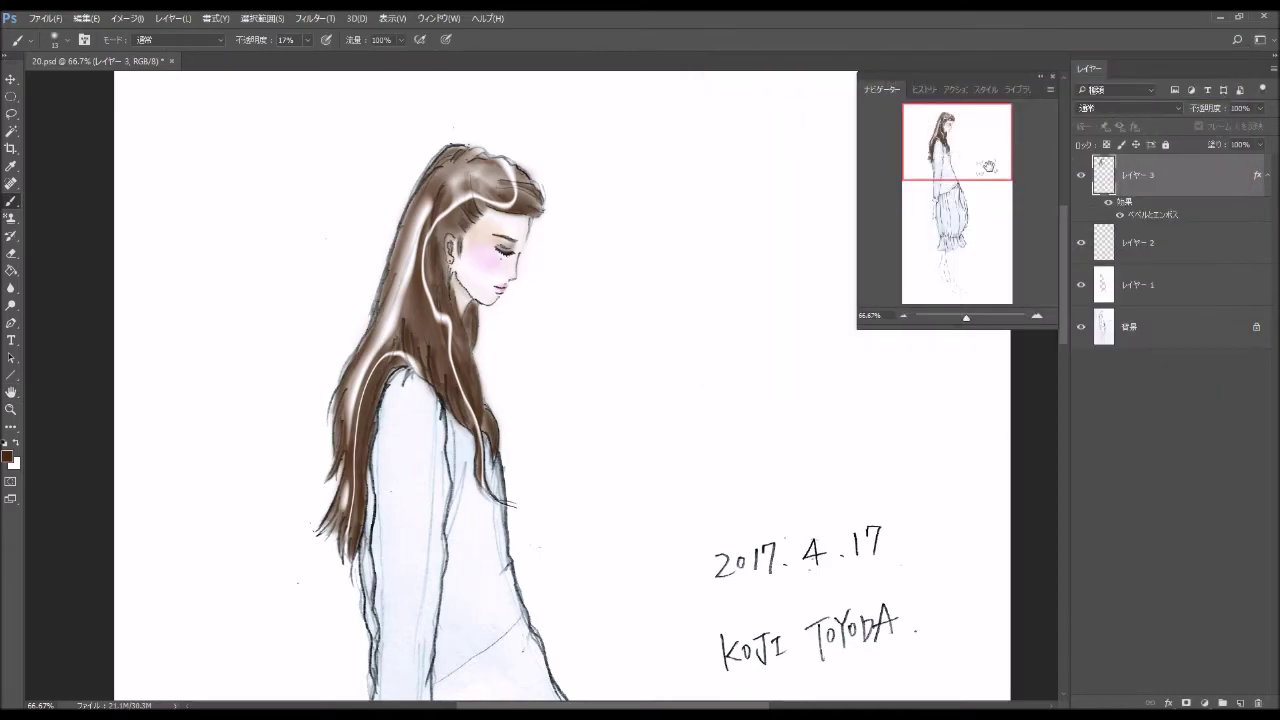
pyautogui.moveTo(986, 170); pyautogui.dragTo(970, 173)
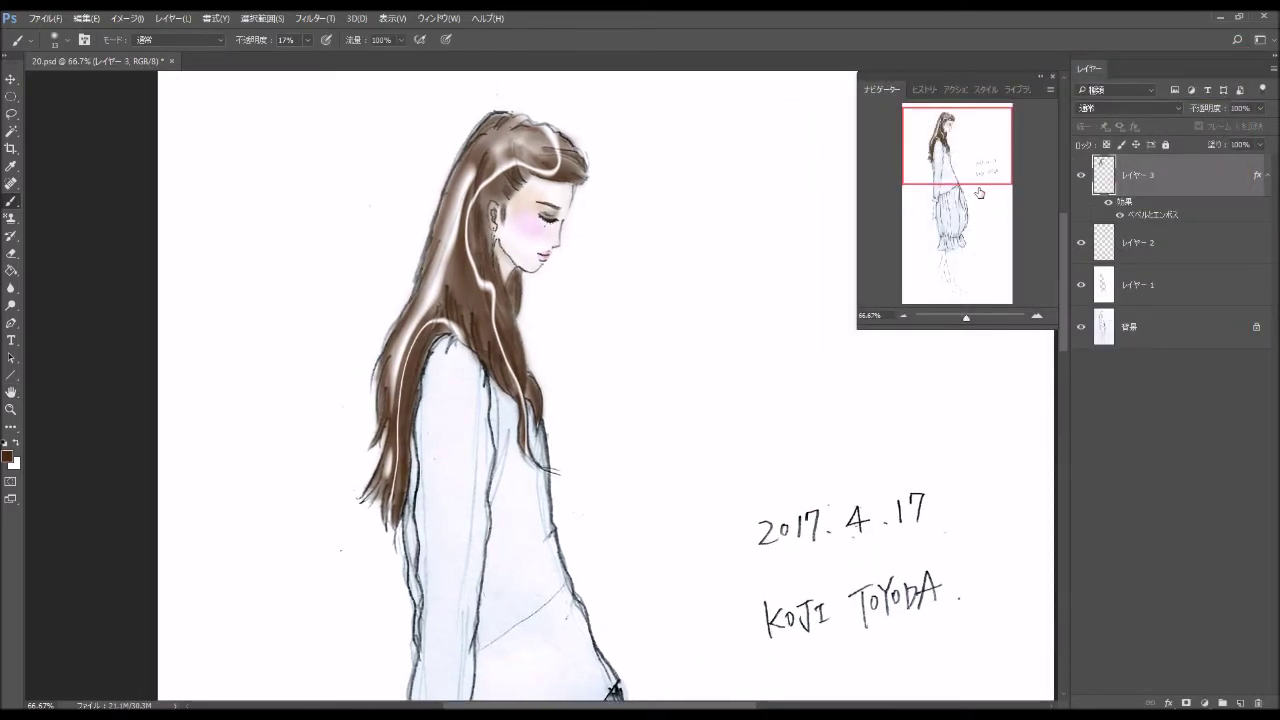
pyautogui.click(904, 317)
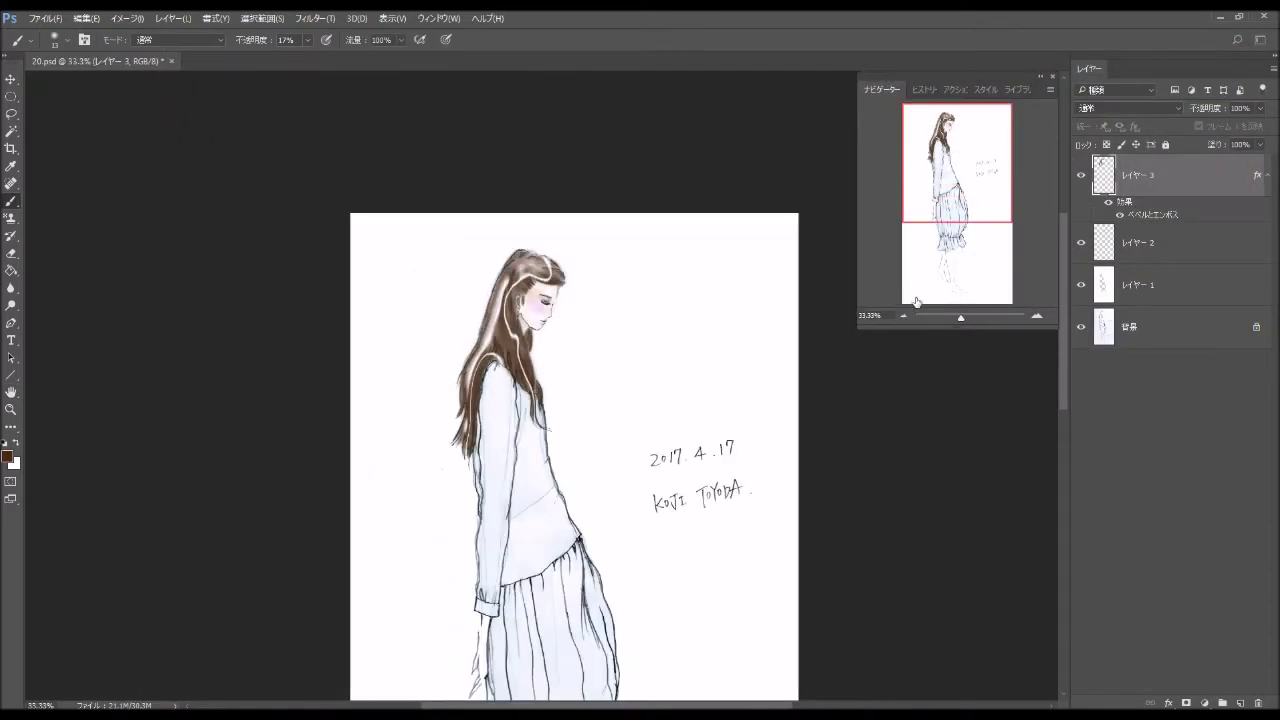
# Paint-bucket the black woven pattern into the three sections of the central pant panel.
pyautogui.moveTo(946, 192); pyautogui.dragTo(942, 222)
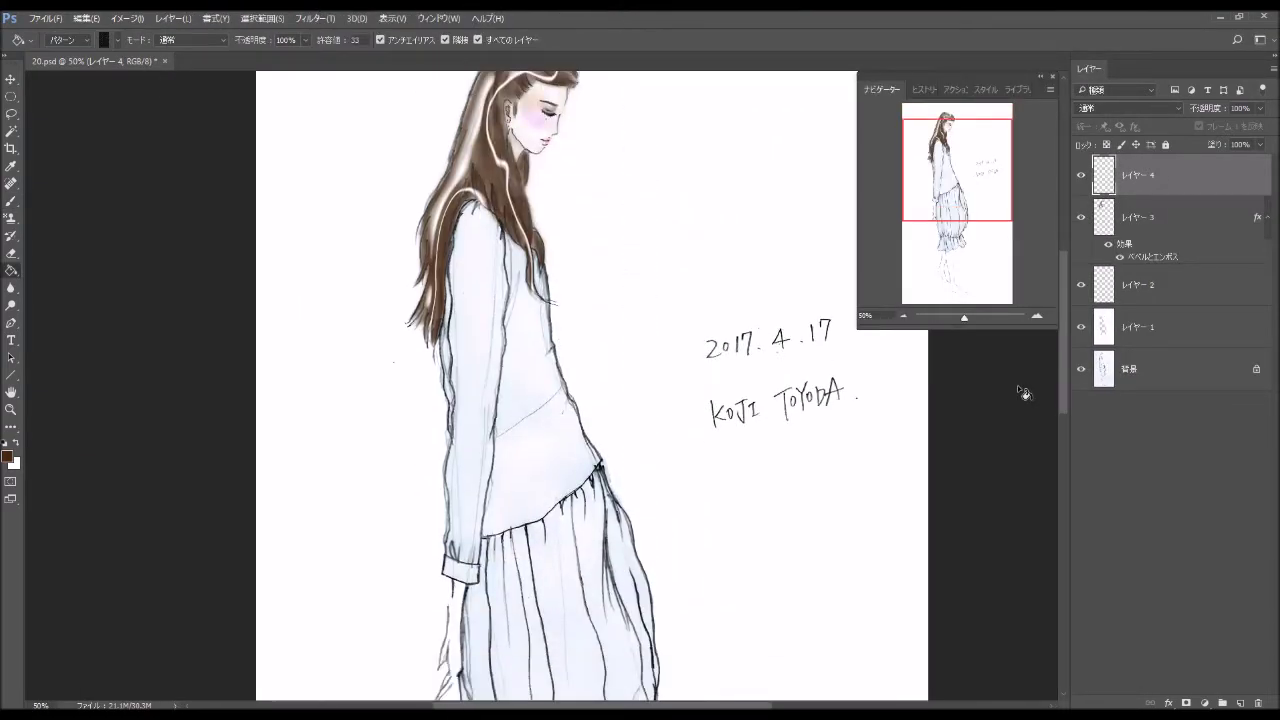
pyautogui.scroll(-3, 1024, 393)
pyautogui.scroll(-3, 1024, 393)
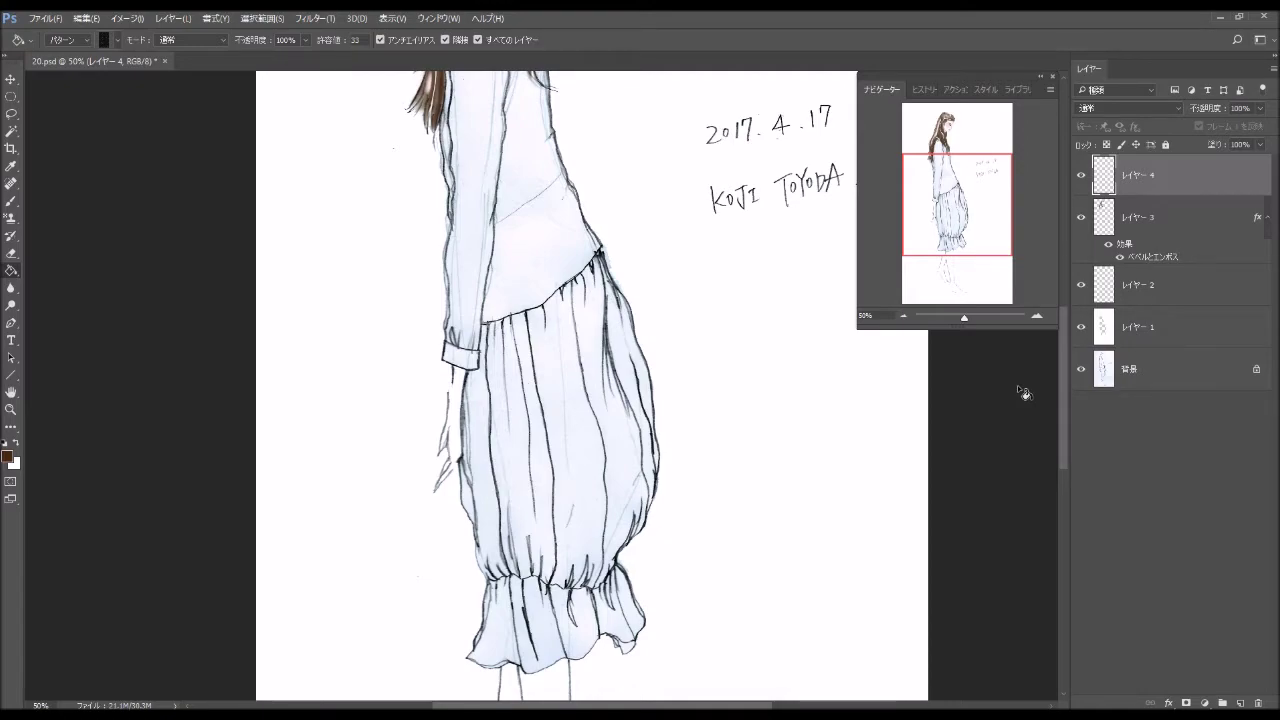
pyautogui.click(574, 432)
pyautogui.click(592, 618)
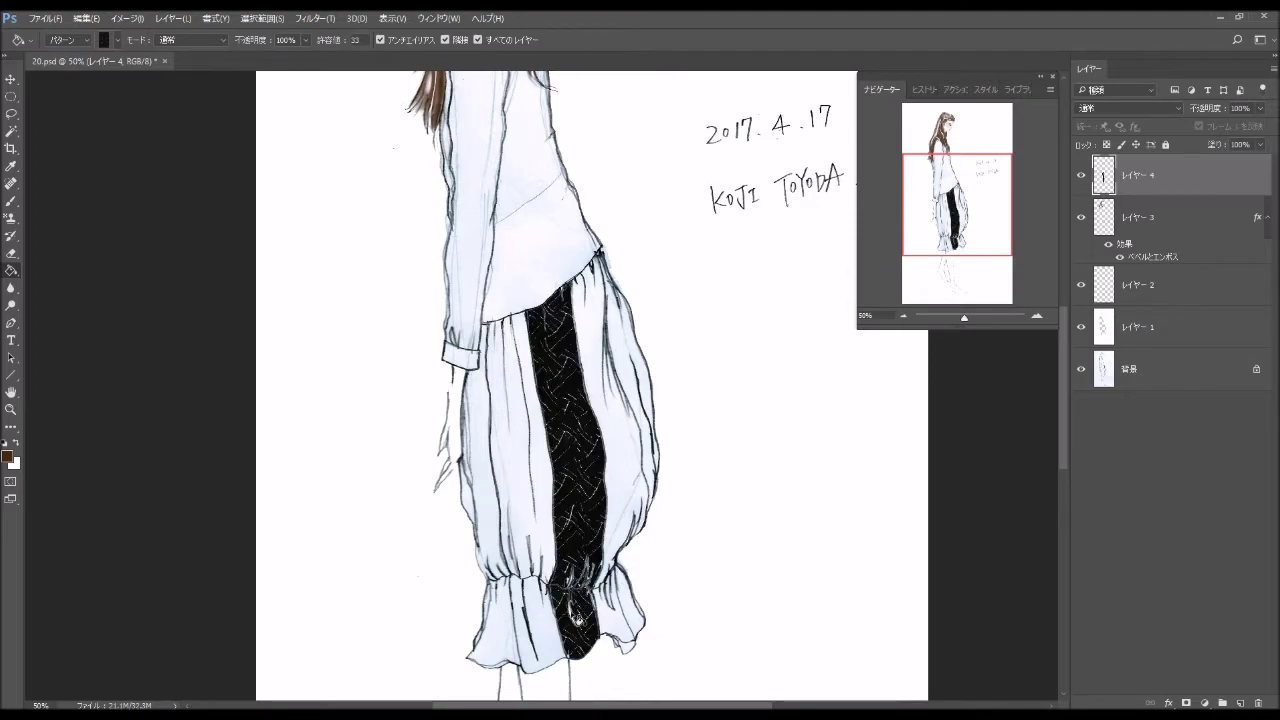
pyautogui.click(584, 620)
pyautogui.doubleClick(1140, 228)
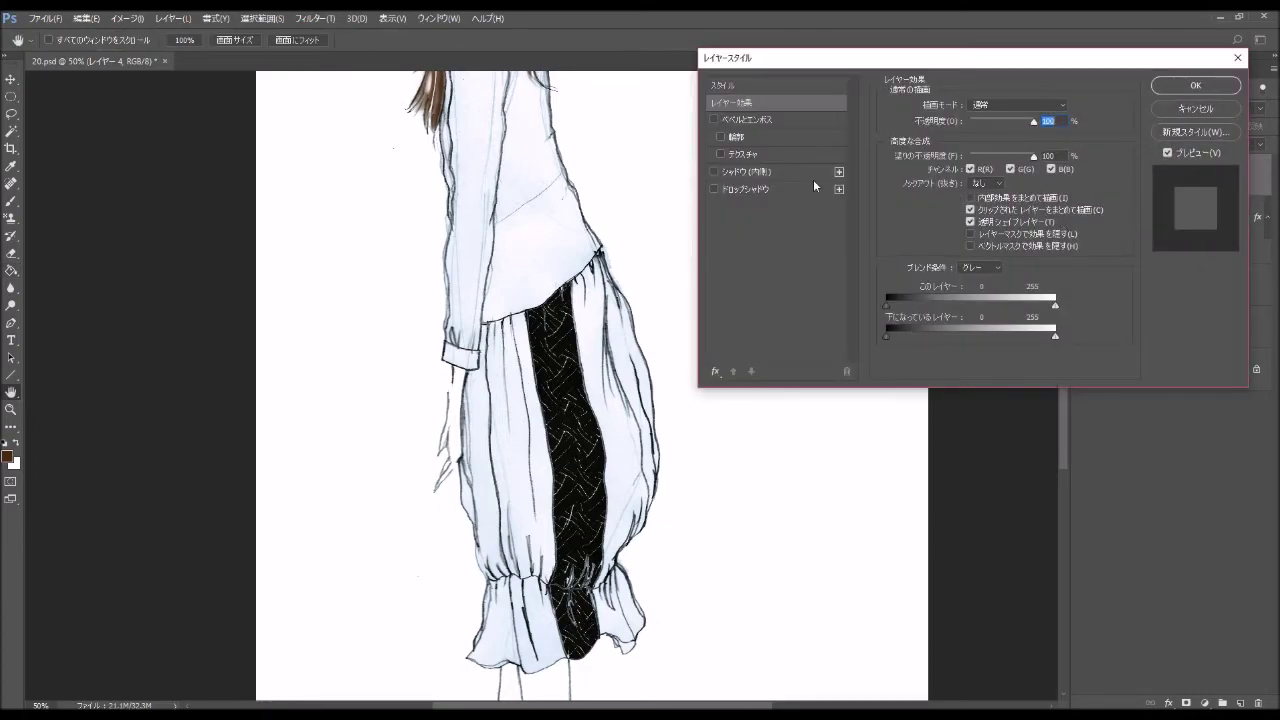
# Give the black panel layer an inner shadow with angle -135°, distance 22 and size 21.
pyautogui.click(716, 171)
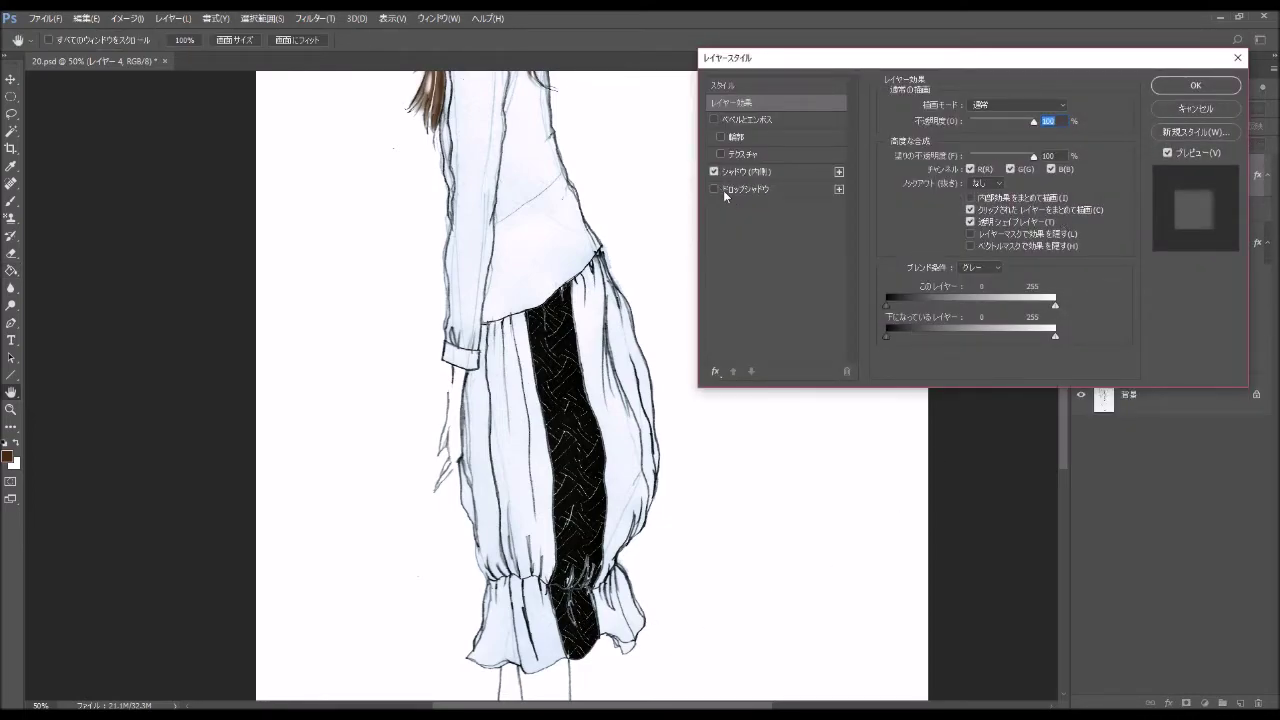
pyautogui.click(813, 172)
pyautogui.moveTo(1002, 128)
pyautogui.mouseDown()
pyautogui.moveTo(954, 130)
pyautogui.moveTo(956, 198)
pyautogui.mouseUp()
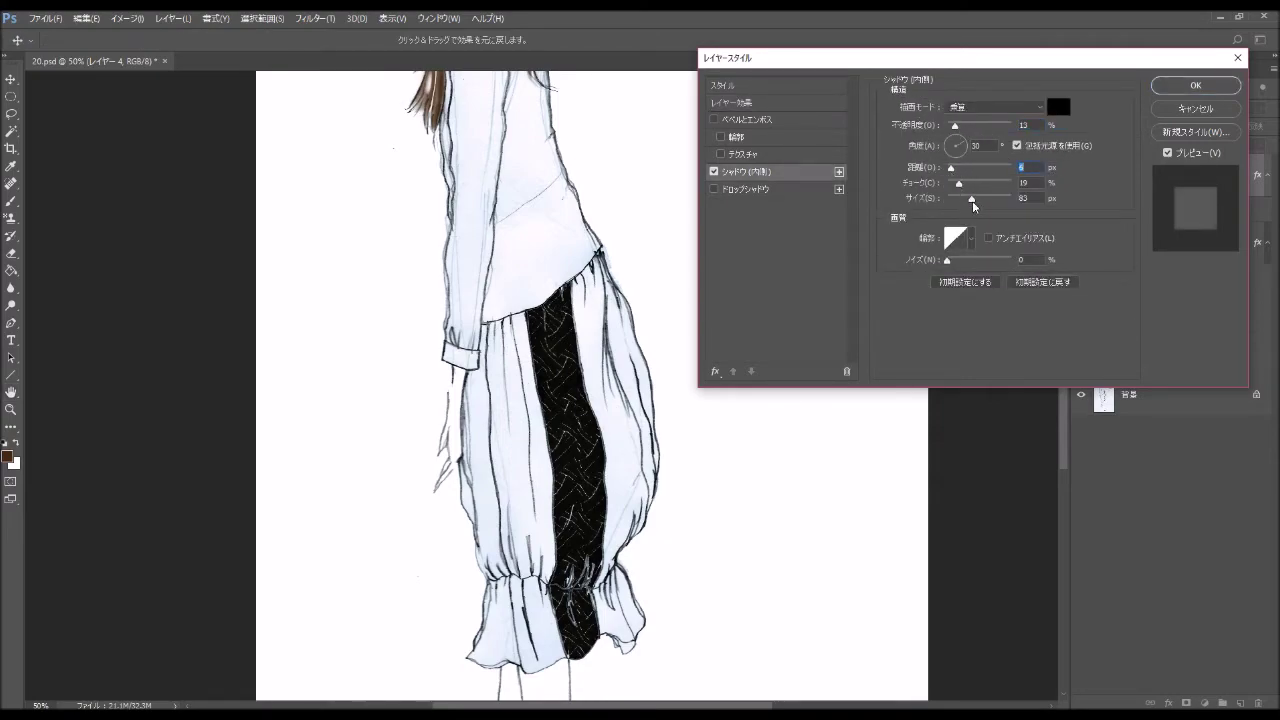
pyautogui.moveTo(955, 127)
pyautogui.mouseDown()
pyautogui.moveTo(1013, 128)
pyautogui.moveTo(955, 128)
pyautogui.moveTo(962, 170)
pyautogui.moveTo(949, 154)
pyautogui.moveTo(1007, 128)
pyautogui.moveTo(984, 128)
pyautogui.mouseUp()
pyautogui.click(955, 139)
pyautogui.click(1016, 145)
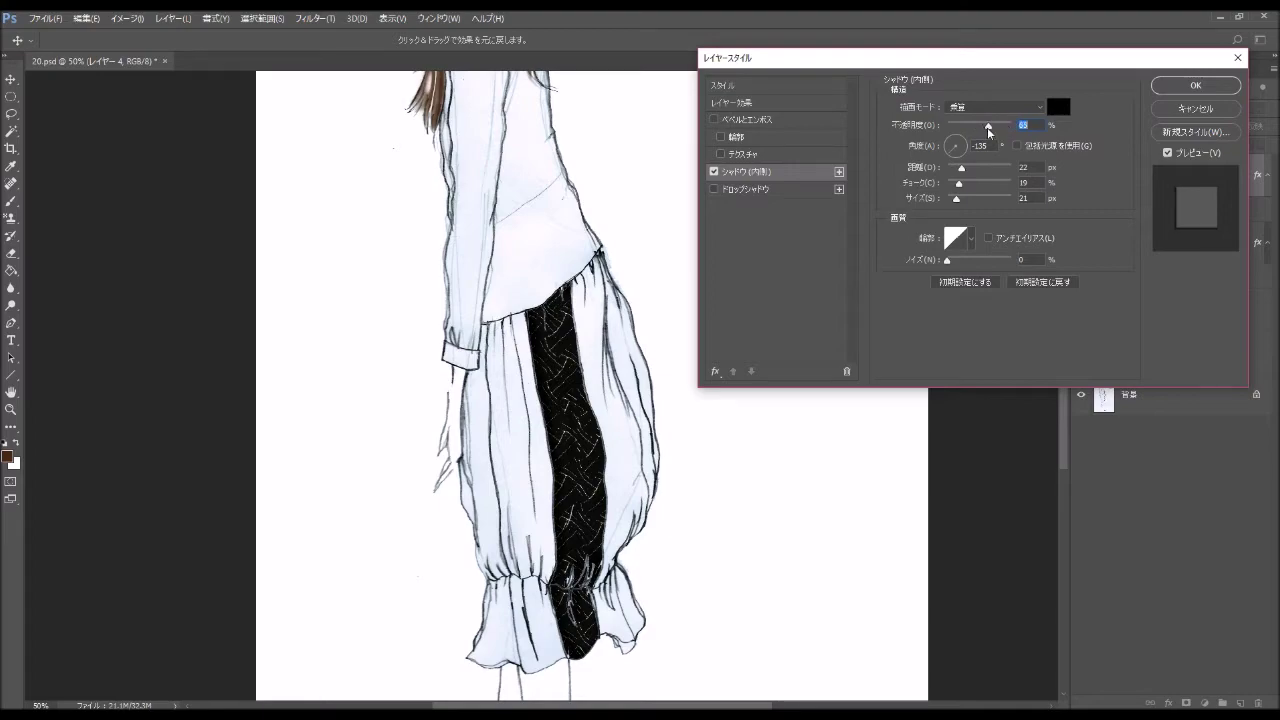
pyautogui.click(1195, 86)
# On a new layer, fill the upper and lower left pant panel with a dark red pattern.
pyautogui.click(1241, 704)
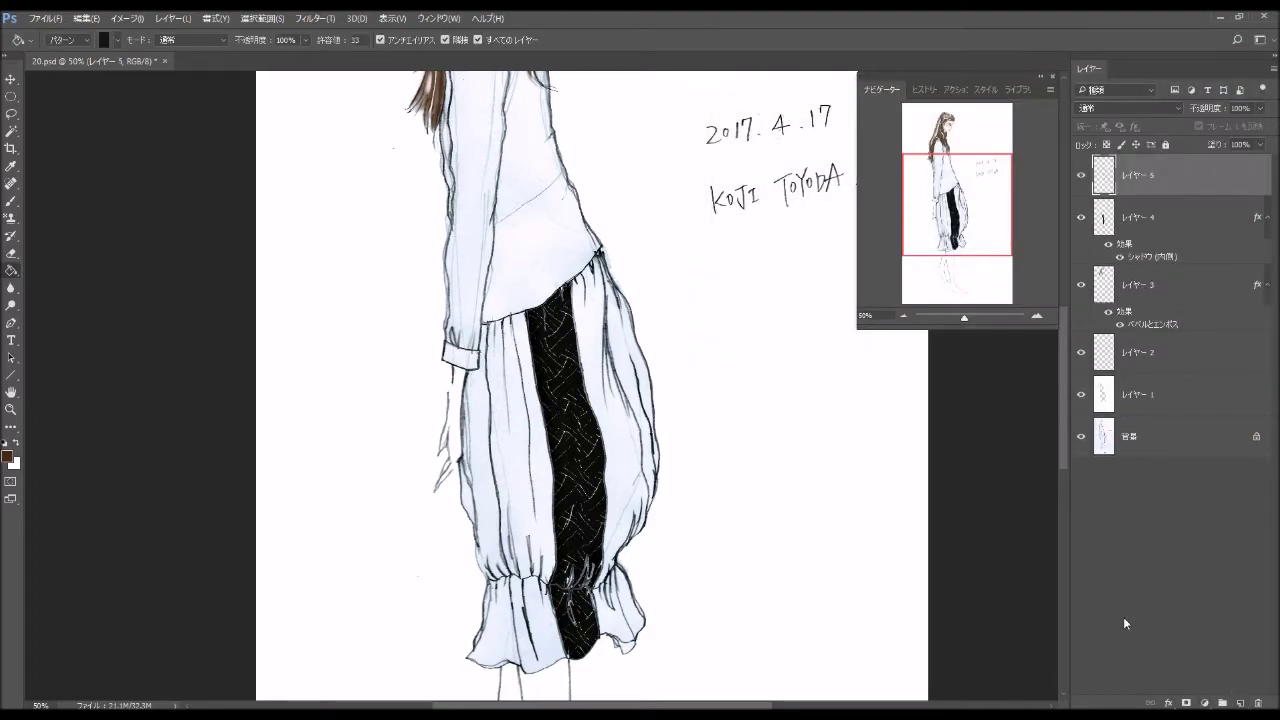
pyautogui.click(116, 43)
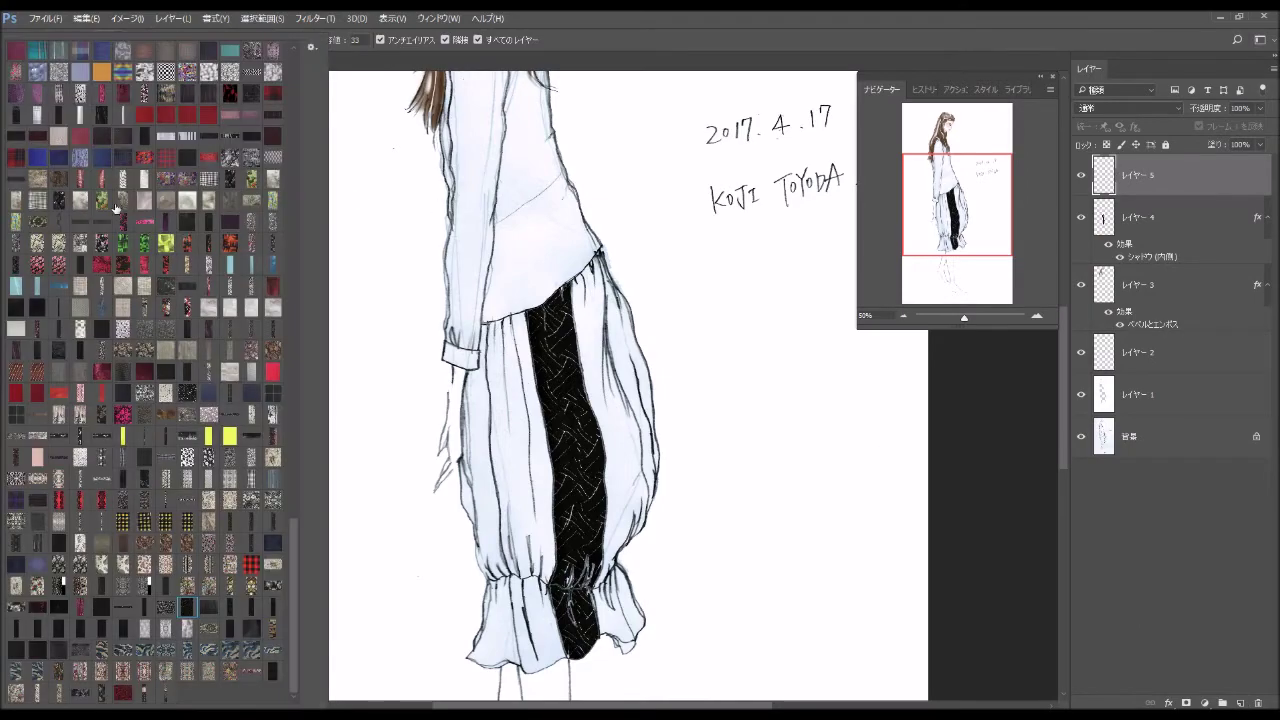
pyautogui.click(126, 692)
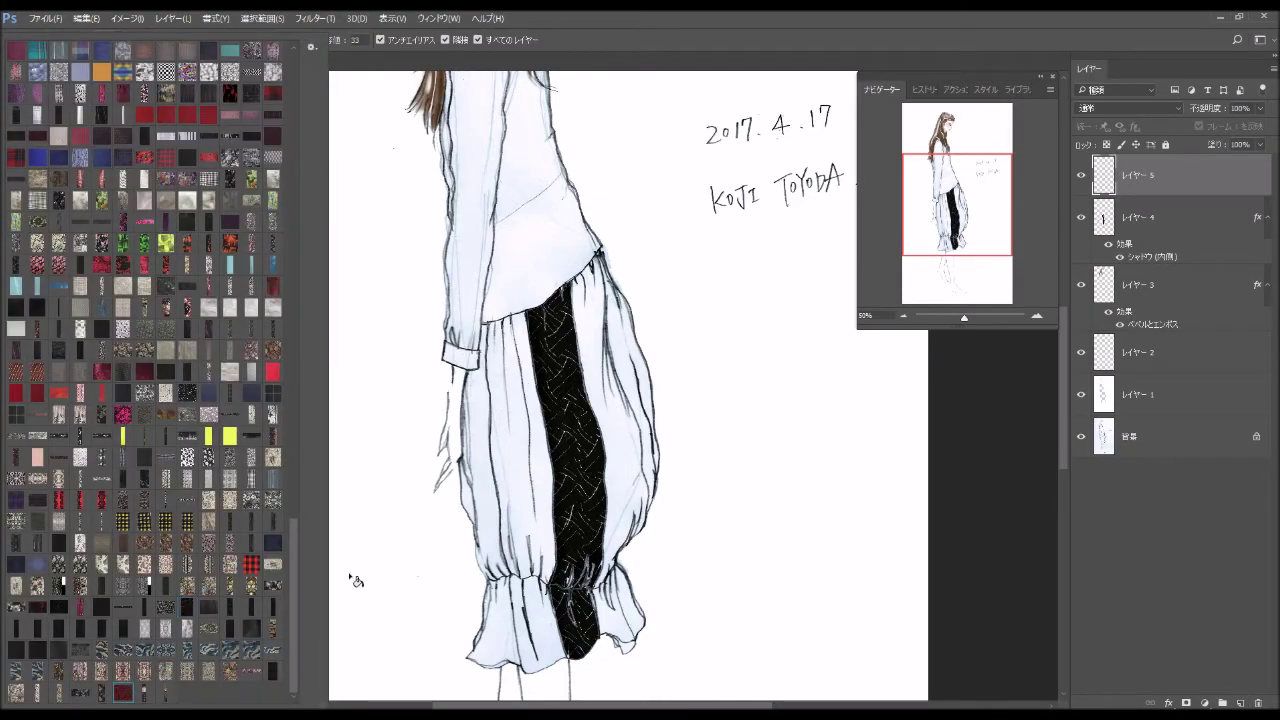
pyautogui.click(520, 466)
pyautogui.click(543, 620)
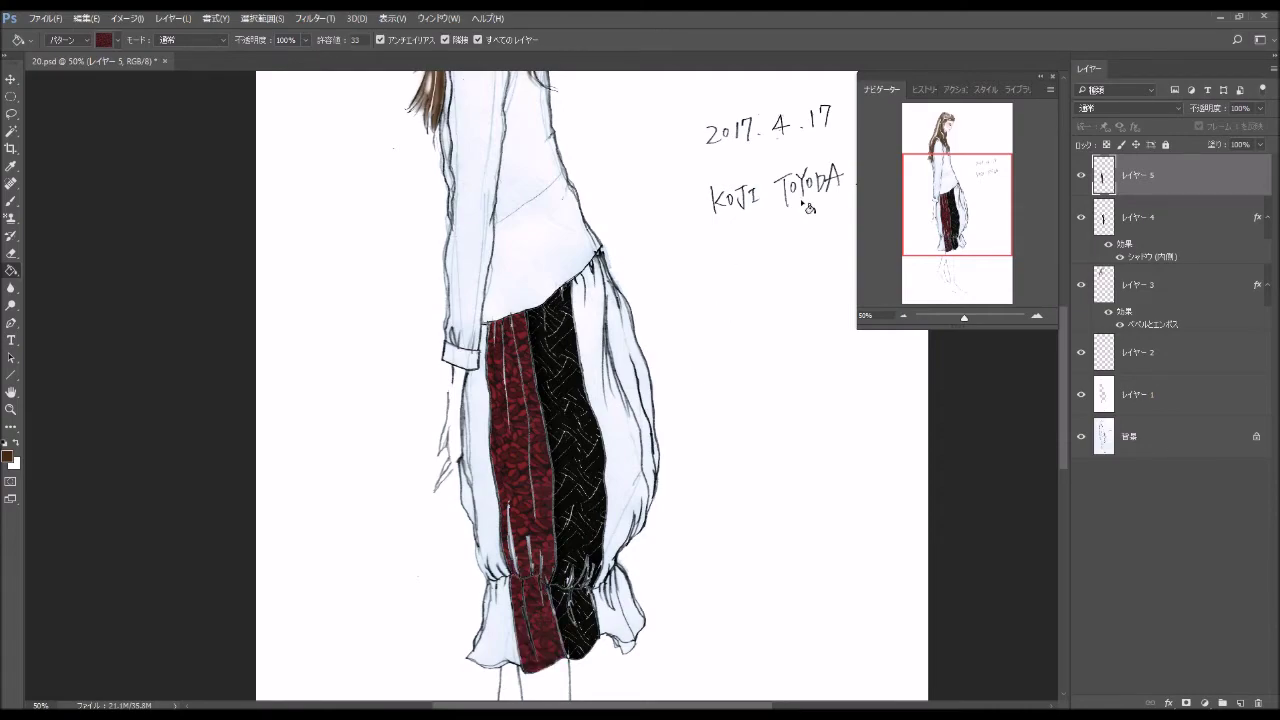
# Add a 40% opacity inner shadow to the red panel layer, plus a new empty layer.
pyautogui.doubleClick(1176, 188)
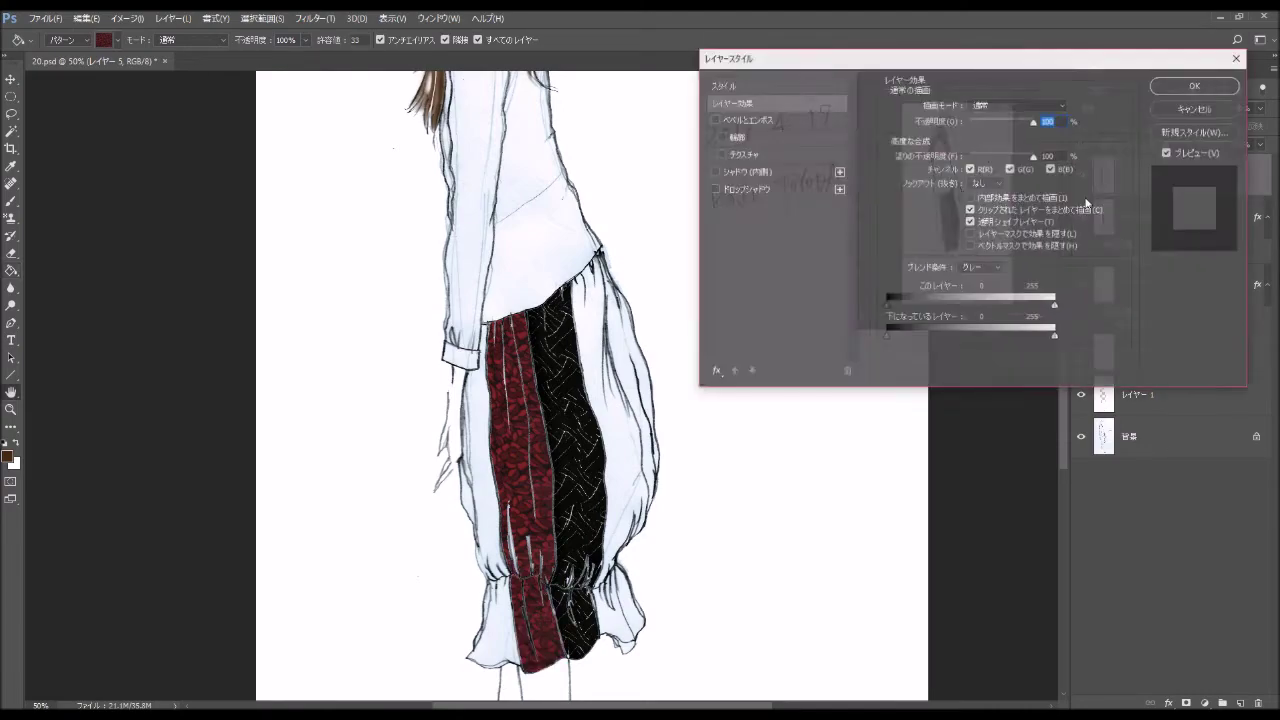
pyautogui.click(713, 172)
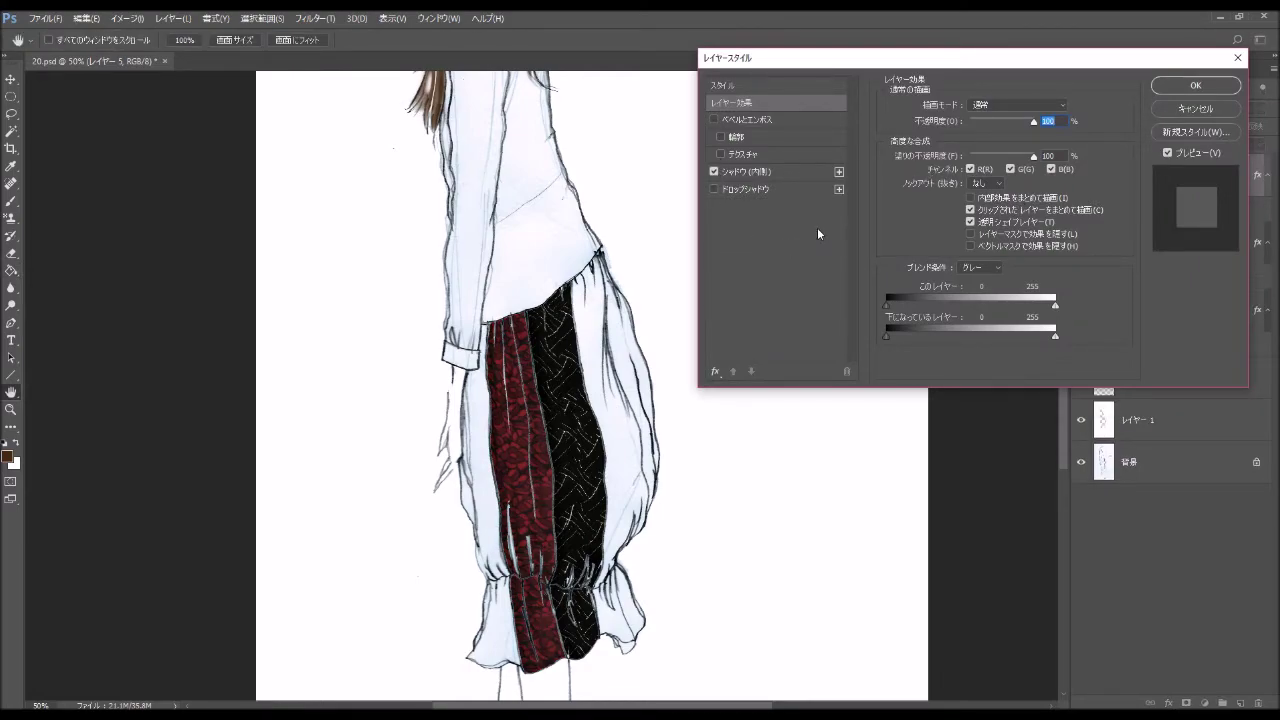
pyautogui.click(820, 171)
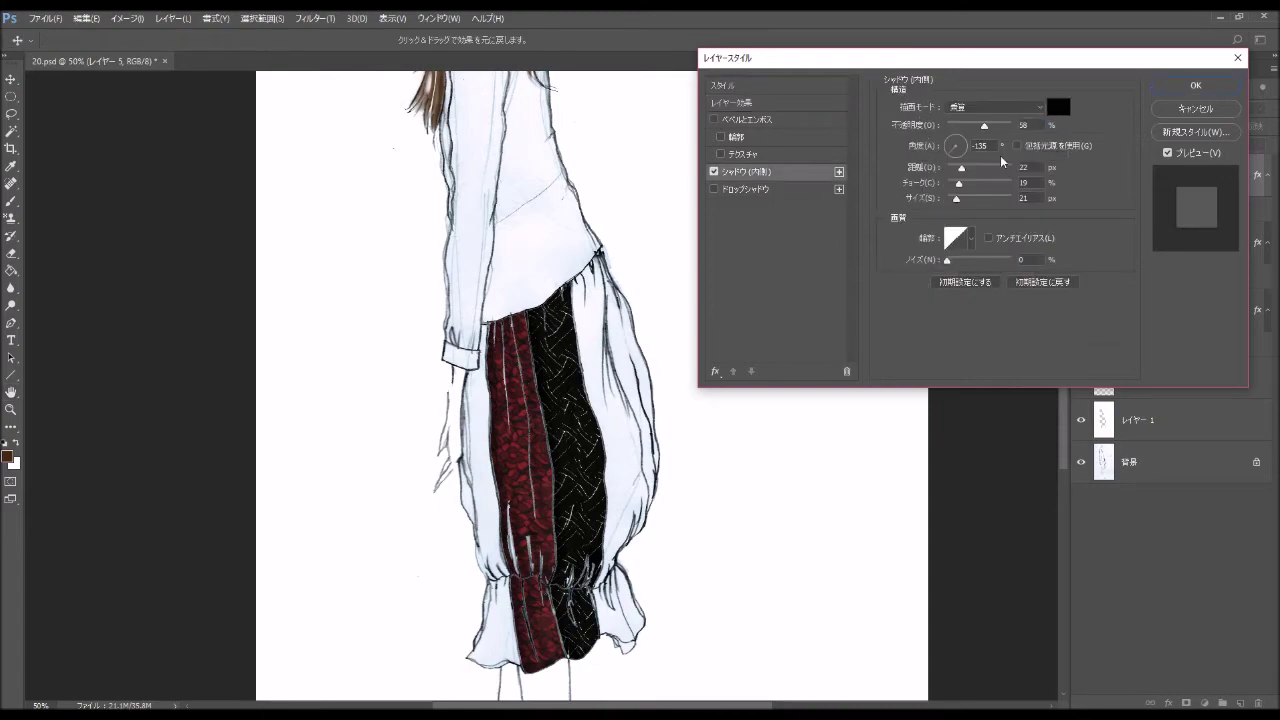
pyautogui.moveTo(965, 198); pyautogui.dragTo(956, 183)
pyautogui.moveTo(984, 125); pyautogui.dragTo(971, 126)
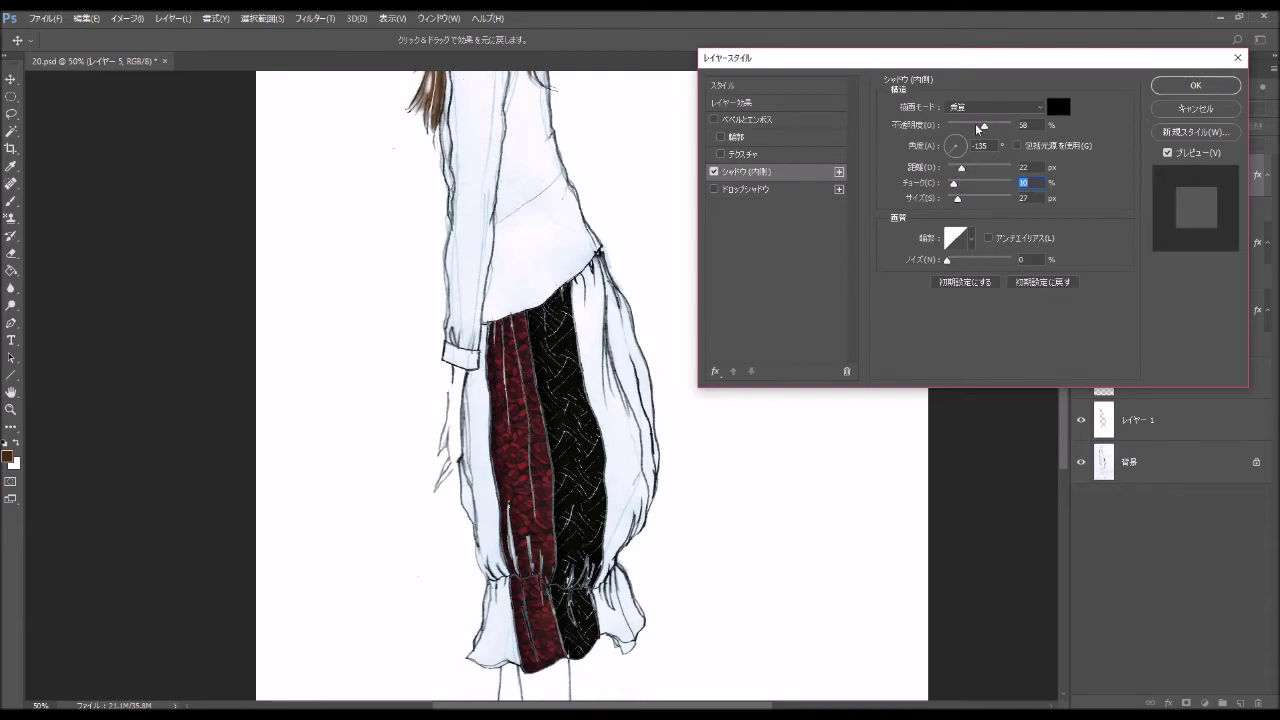
pyautogui.click(1192, 87)
pyautogui.click(1240, 703)
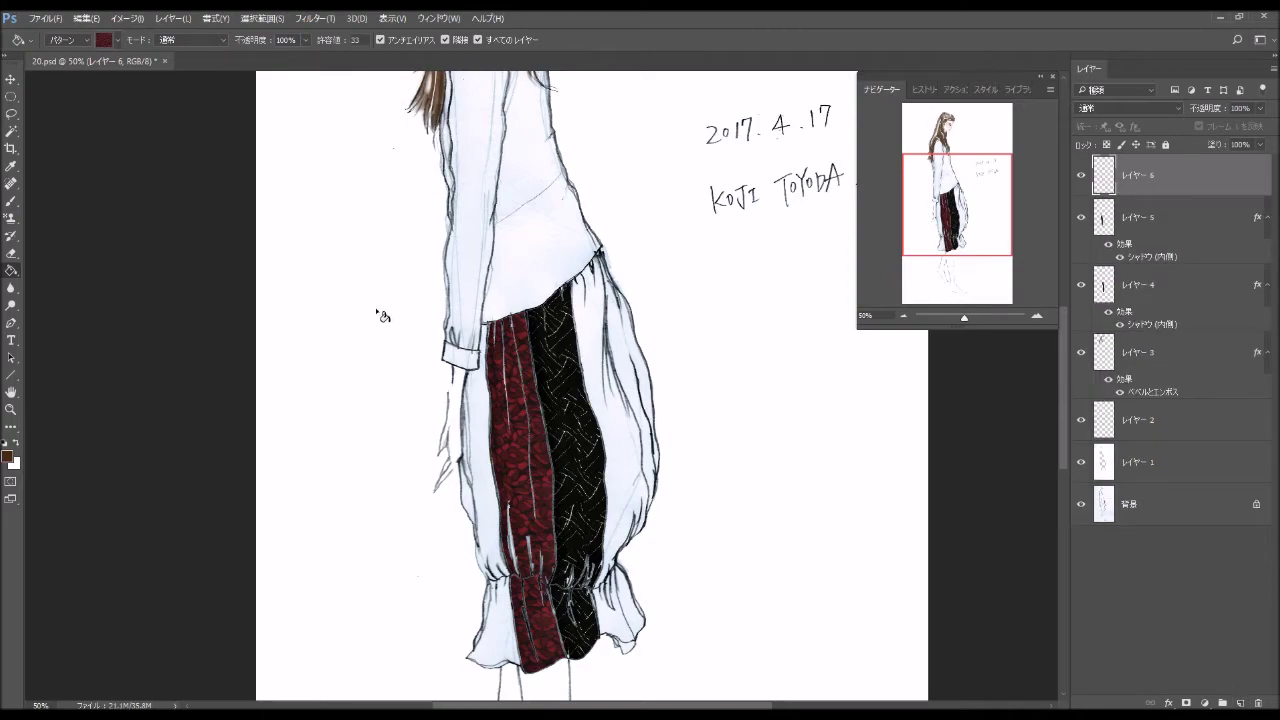
# Fill the right trouser panel and its cuff with a different floral pattern.
pyautogui.click(117, 41)
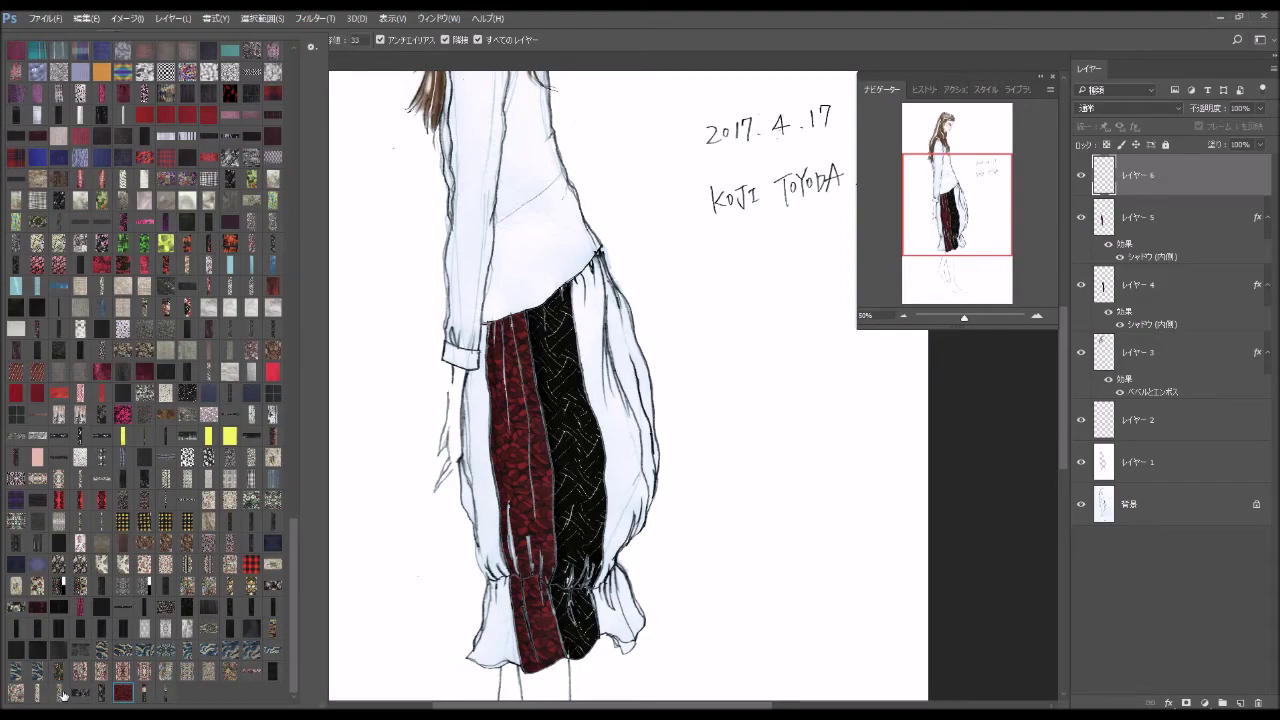
pyautogui.click(64, 694)
pyautogui.click(636, 476)
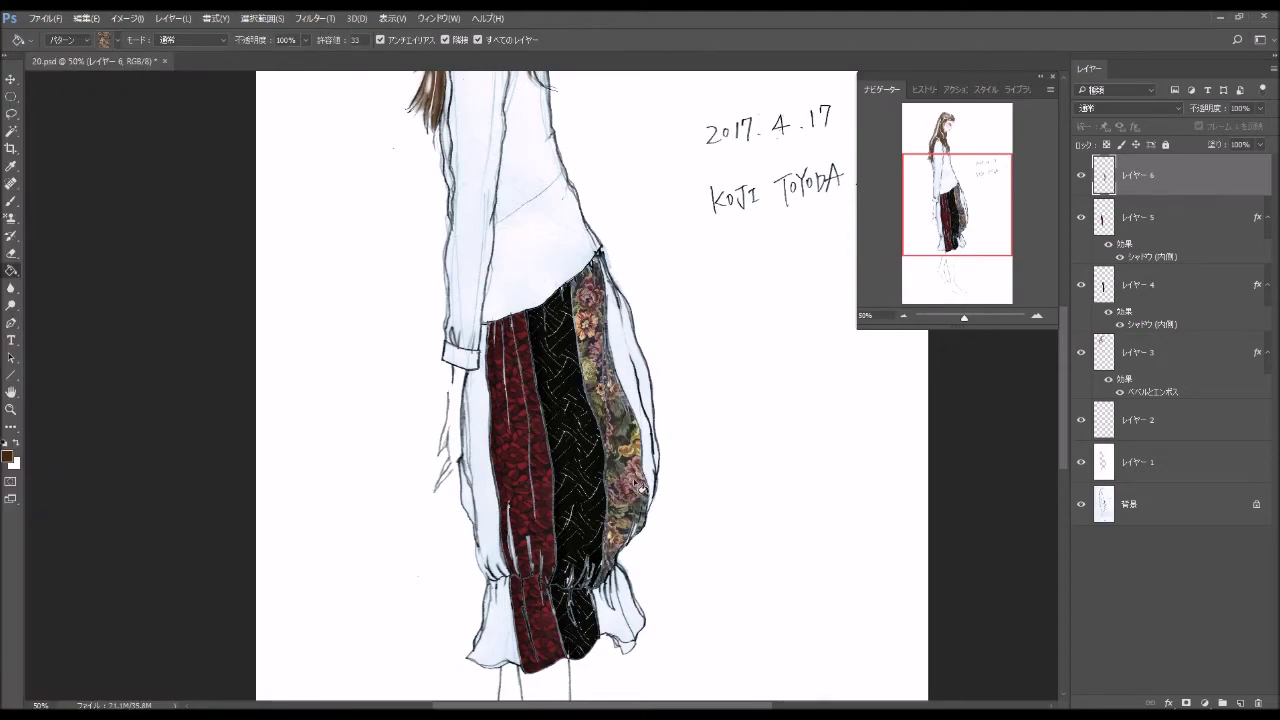
pyautogui.click(615, 622)
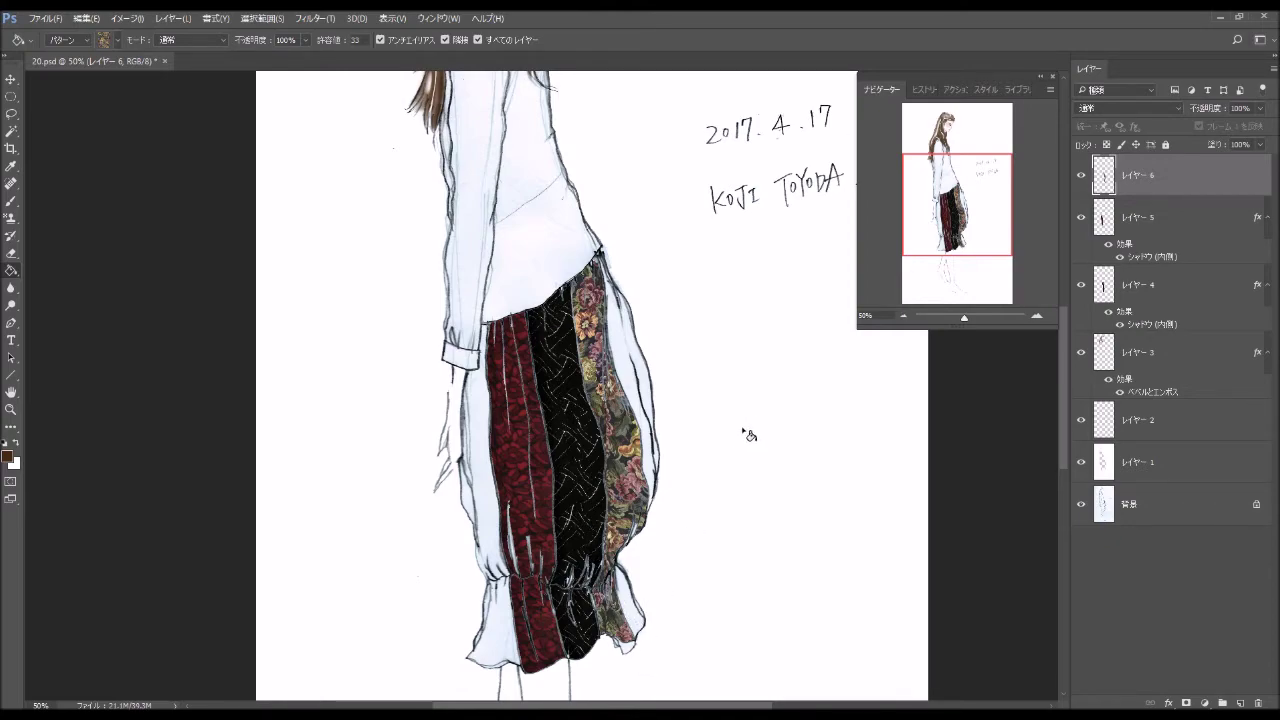
# Give the floral fill an inner shadow and add a new empty layer.
pyautogui.doubleClick(1186, 188)
pyautogui.click(714, 172)
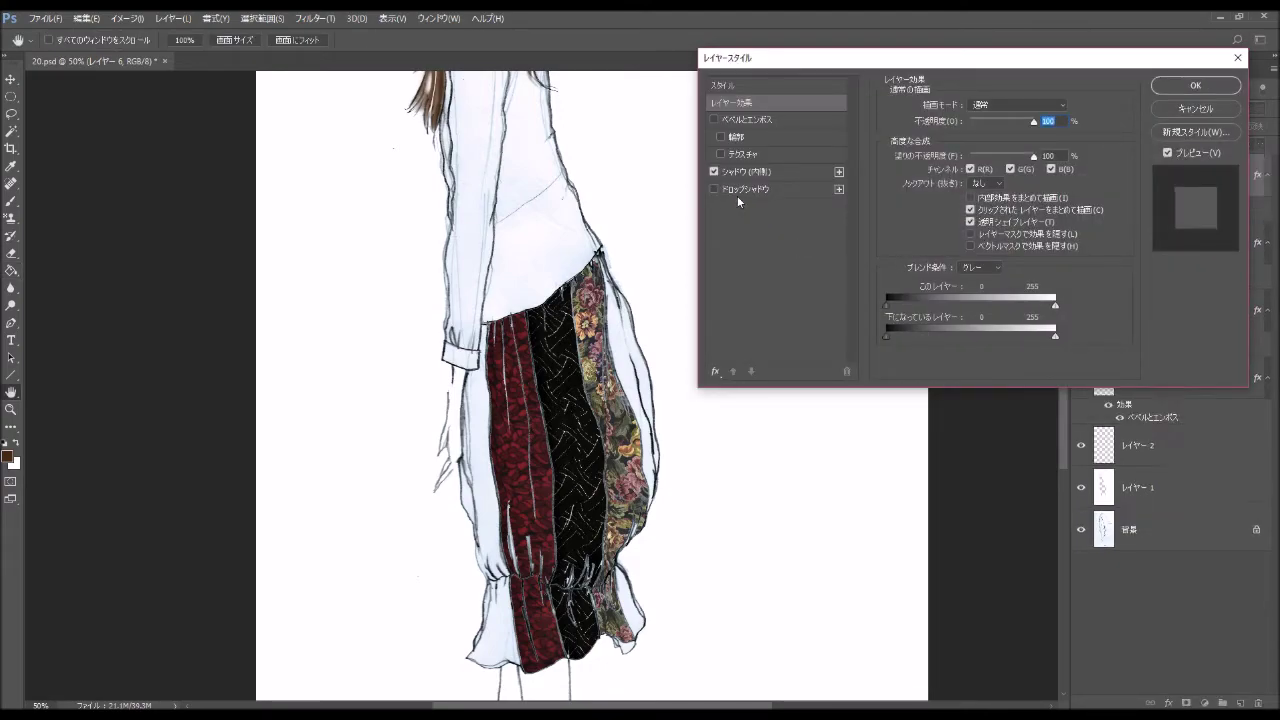
pyautogui.click(1194, 86)
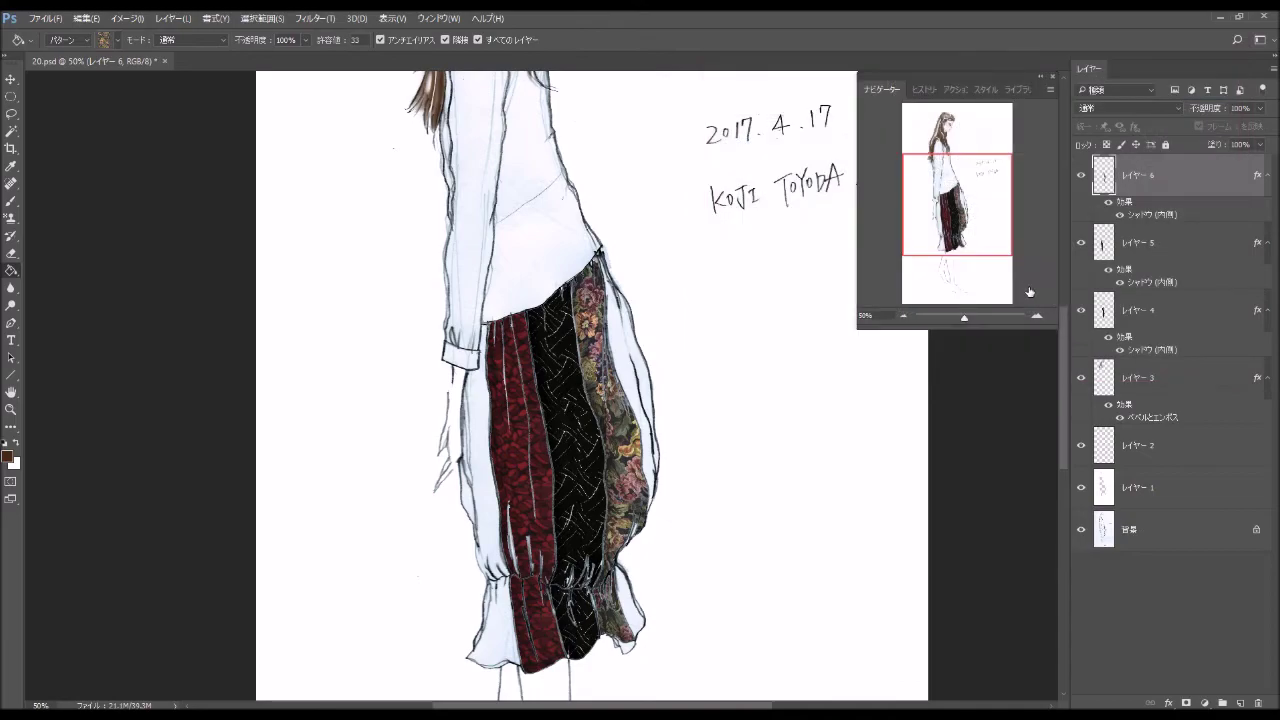
pyautogui.click(1240, 703)
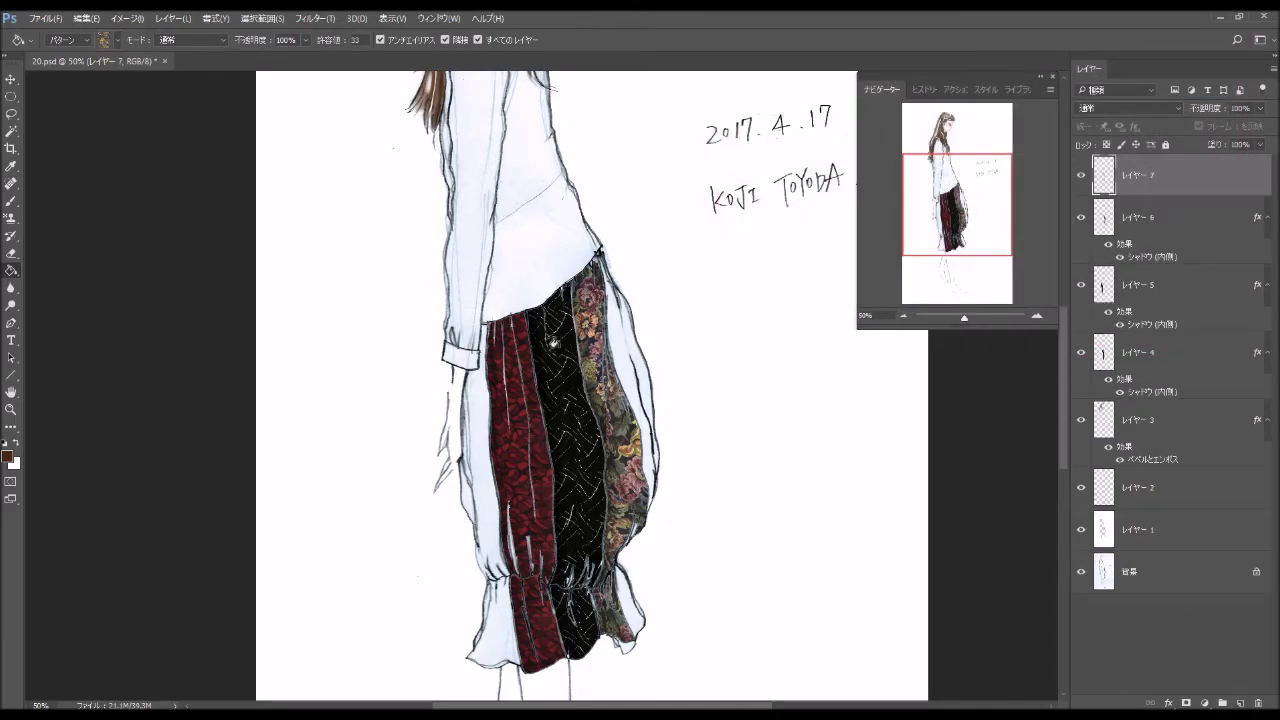
# Fill the outer right trouser strip and its cuff with another floral pattern.
pyautogui.click(117, 42)
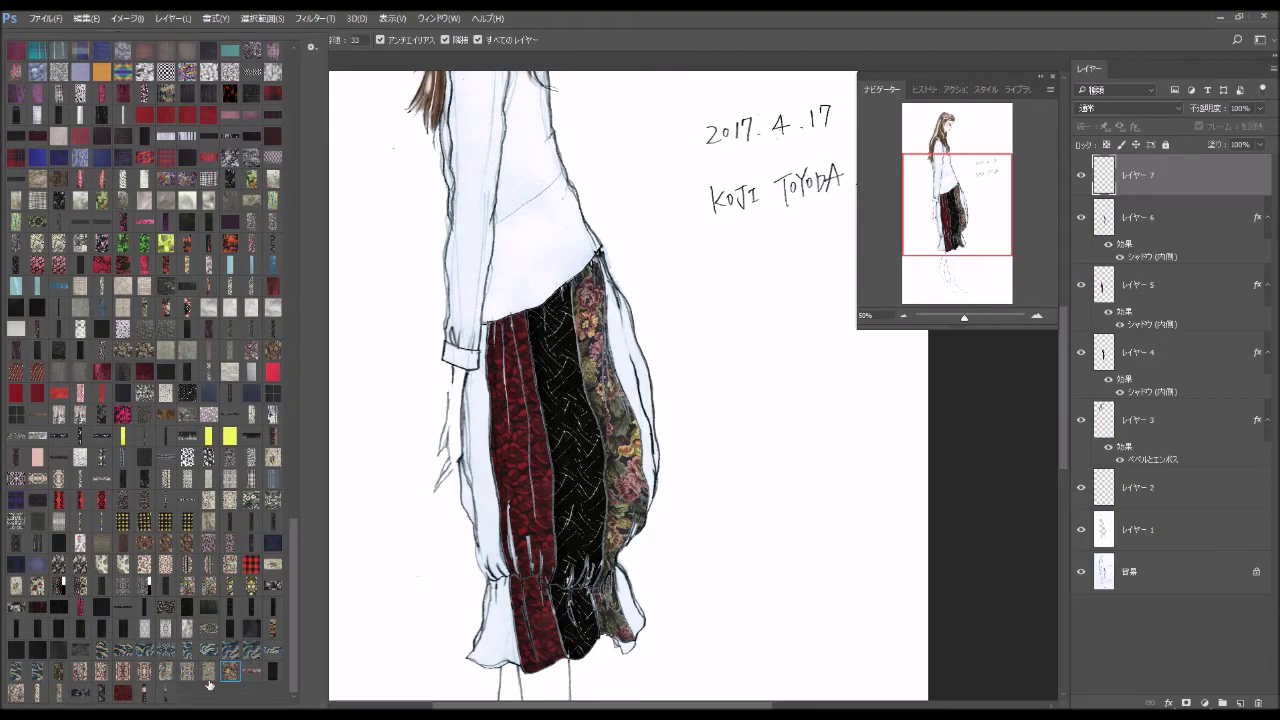
pyautogui.click(172, 678)
pyautogui.click(655, 427)
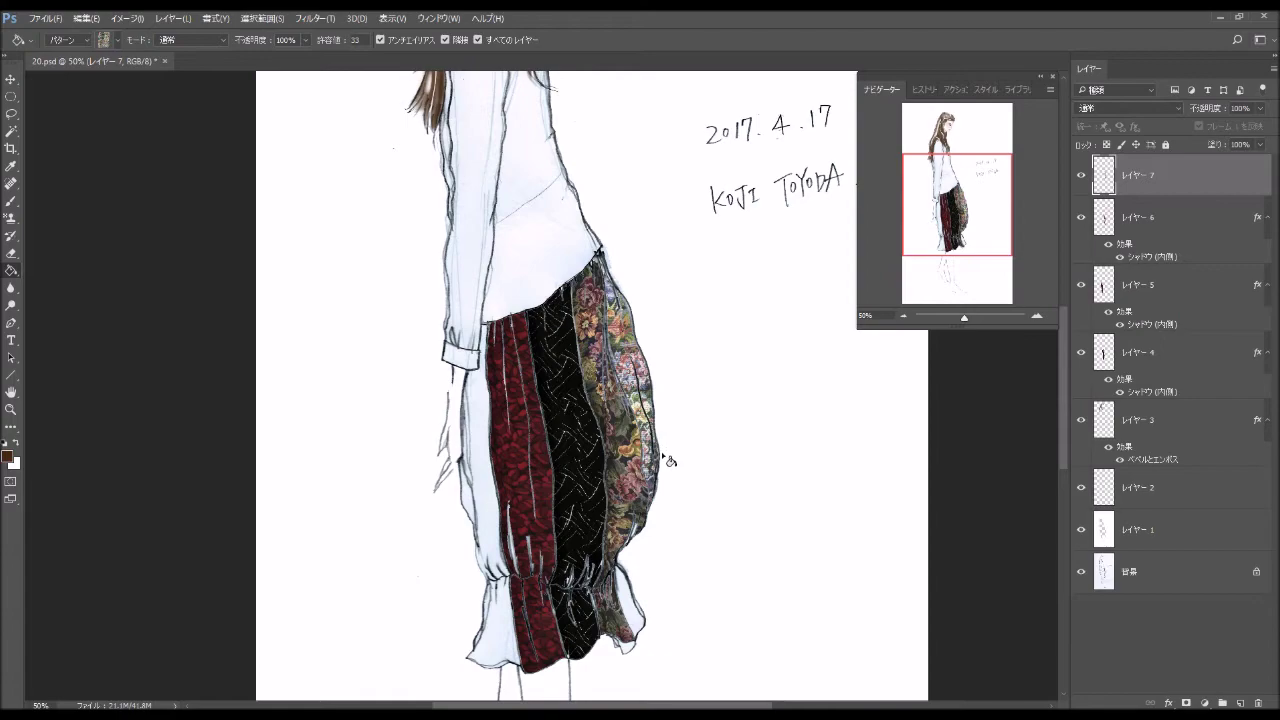
pyautogui.click(639, 618)
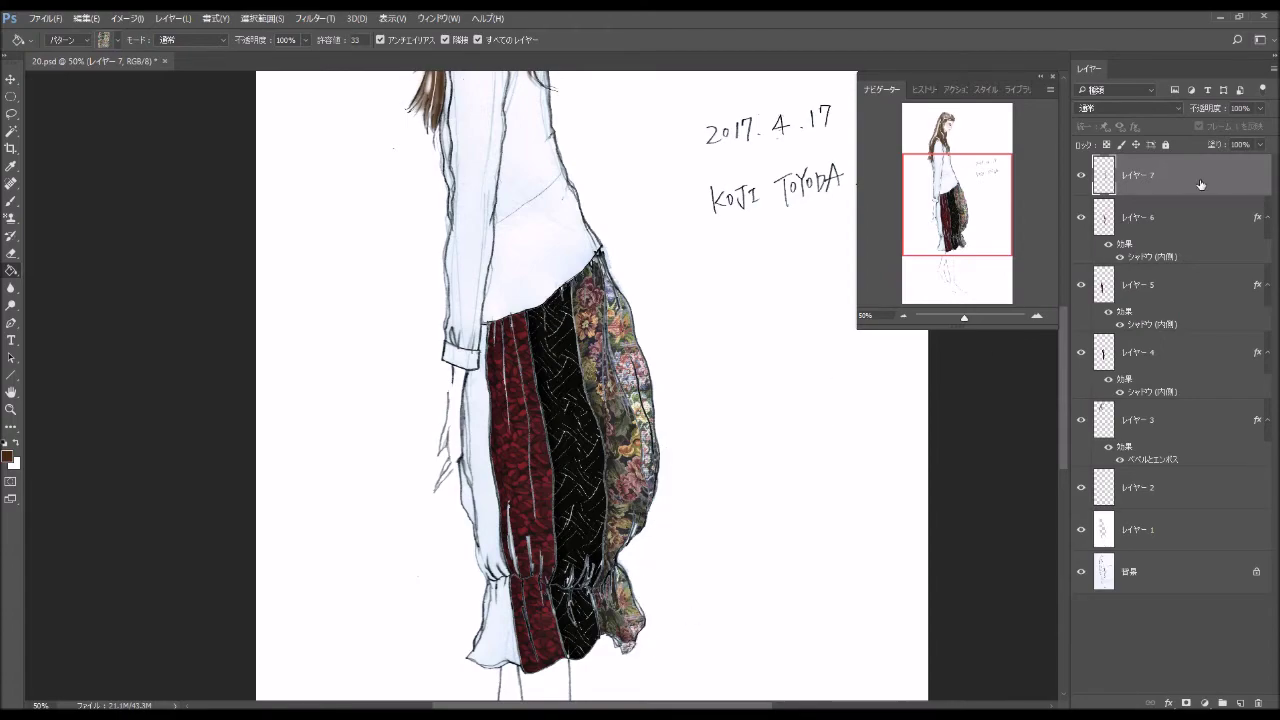
# Apply an inner shadow to the new floral fill layer.
pyautogui.doubleClick(1155, 203)
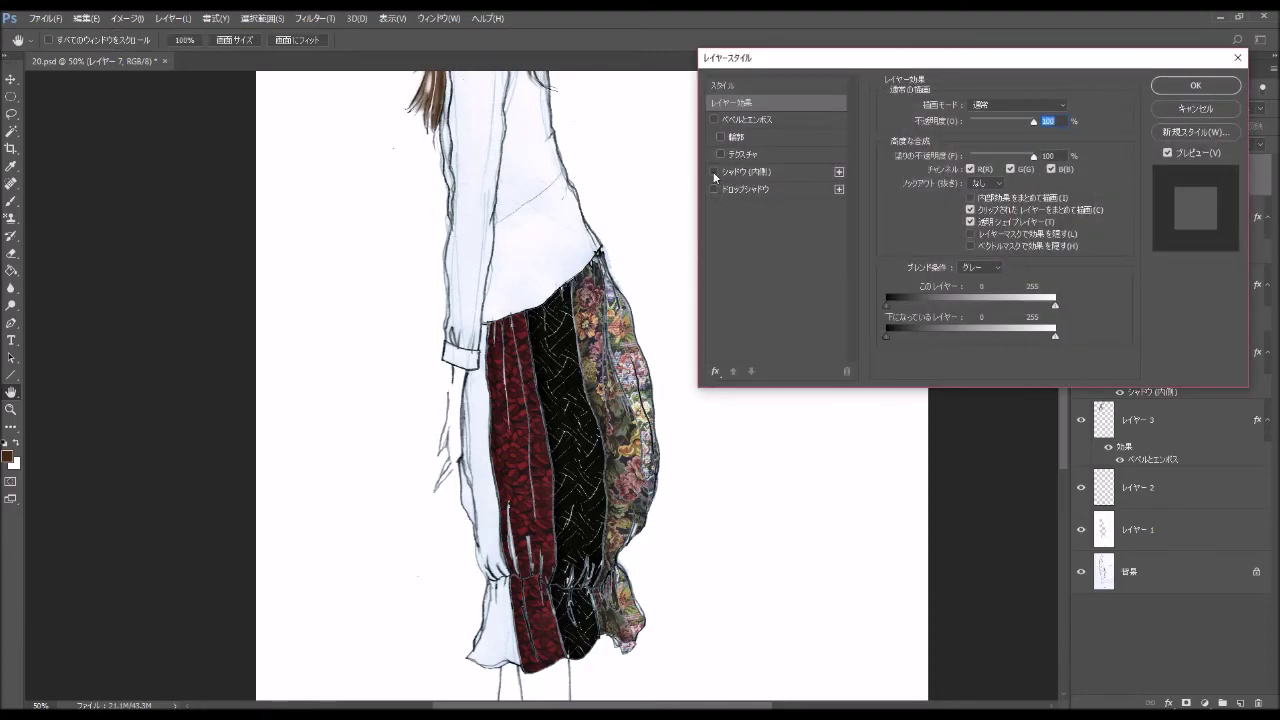
pyautogui.click(714, 172)
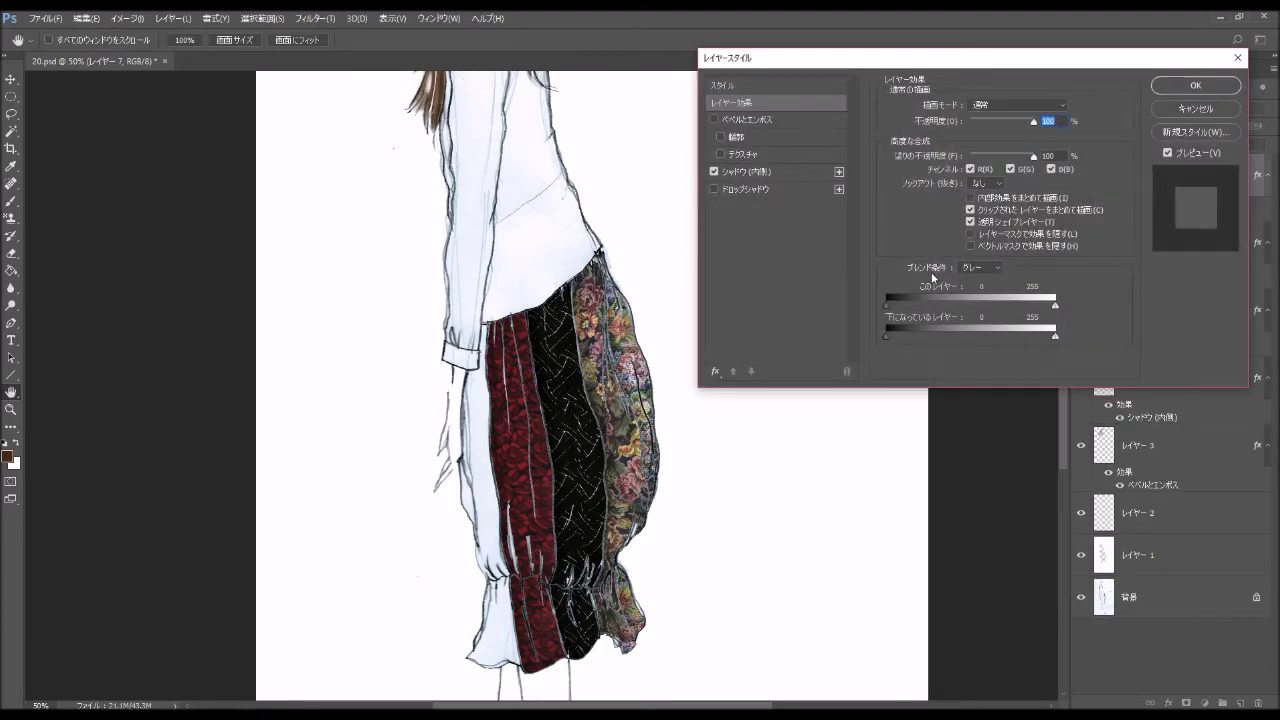
pyautogui.click(1180, 88)
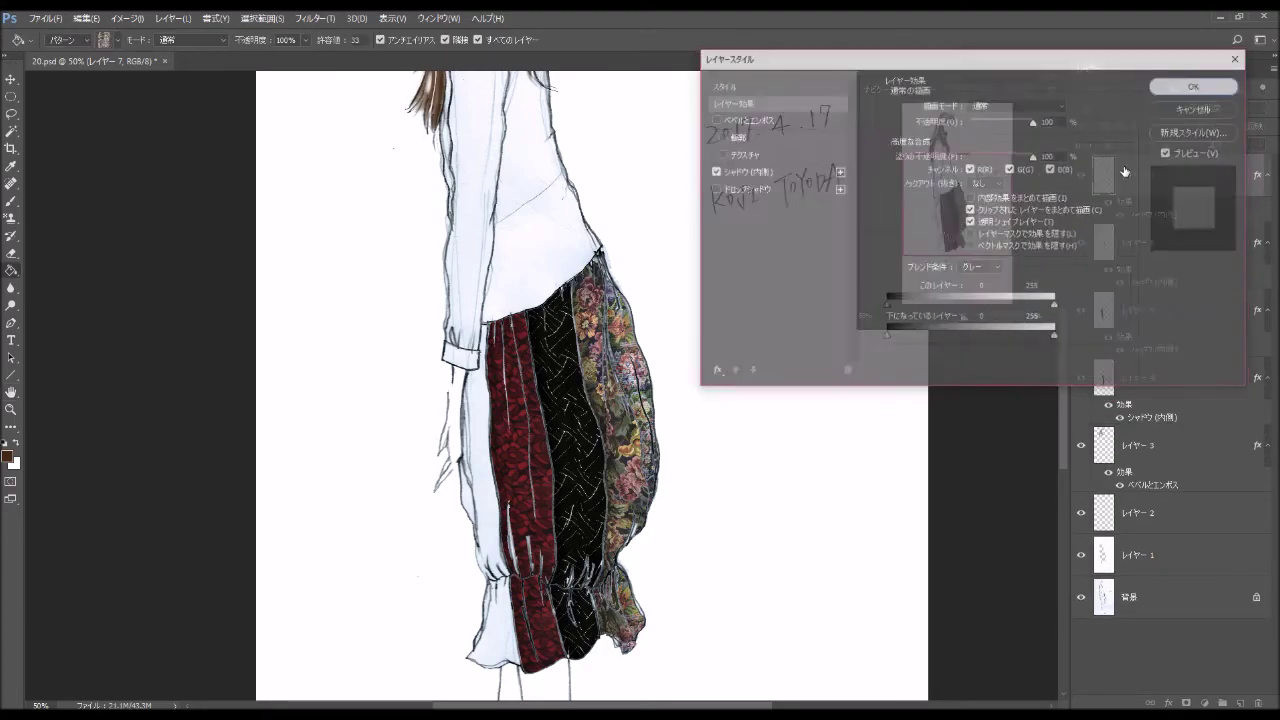
# On a new layer, fill the left trouser strip and cuff with light floral pattern.
pyautogui.click(1241, 703)
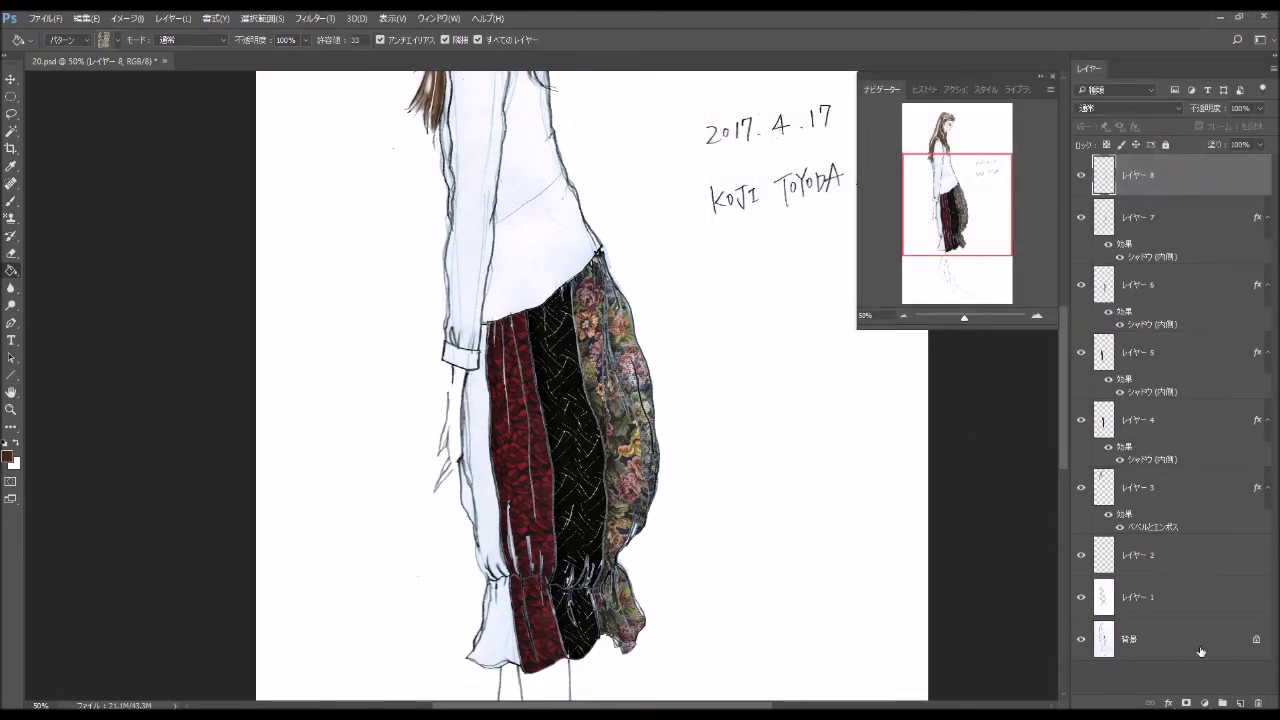
pyautogui.click(116, 41)
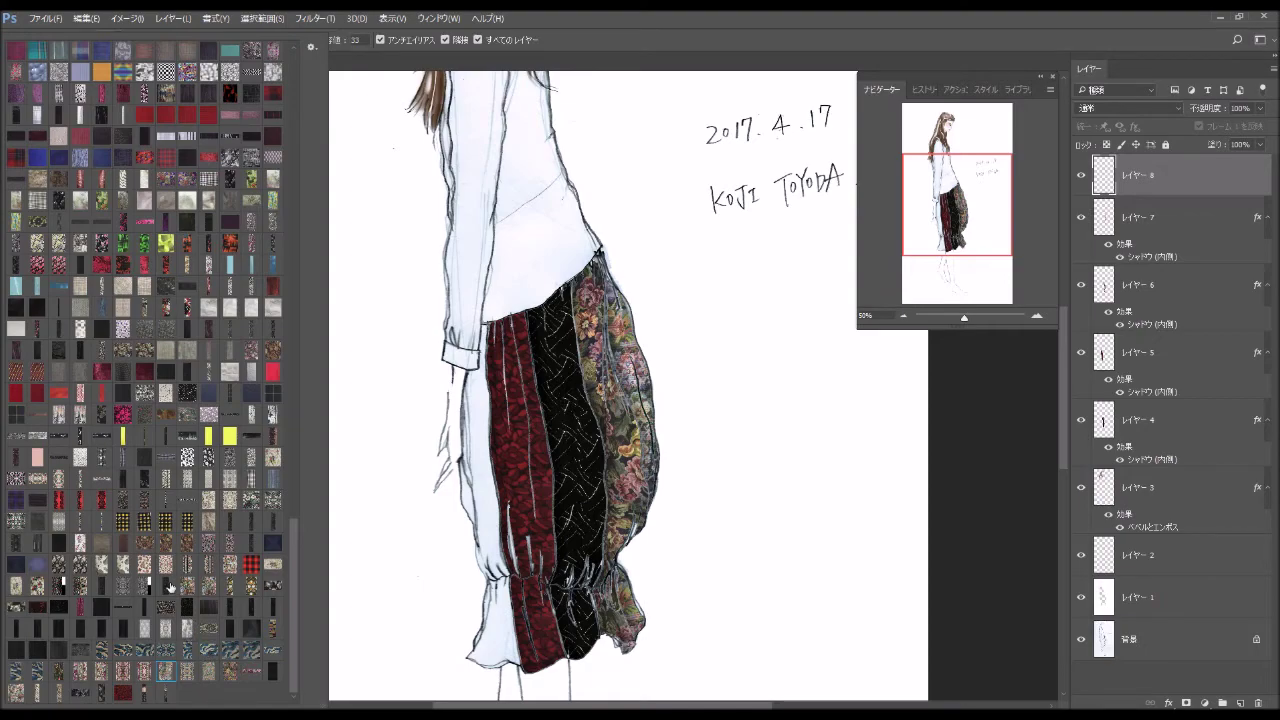
pyautogui.click(490, 488)
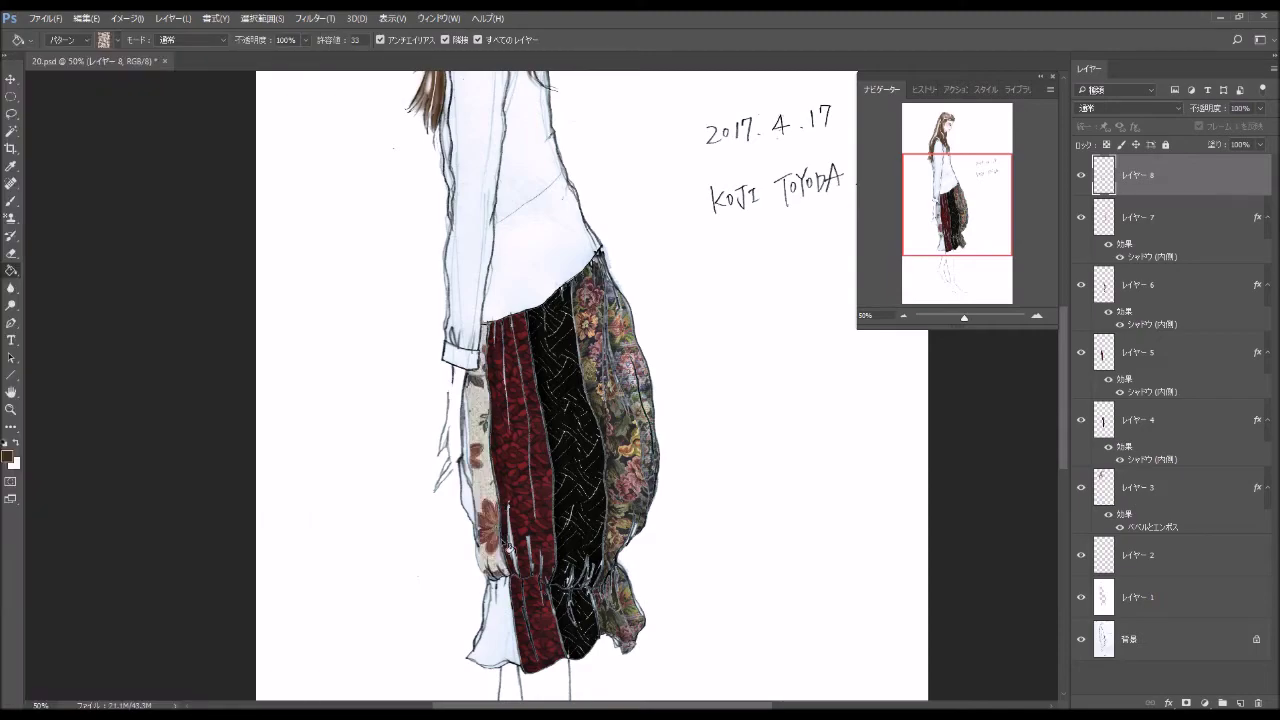
pyautogui.click(509, 616)
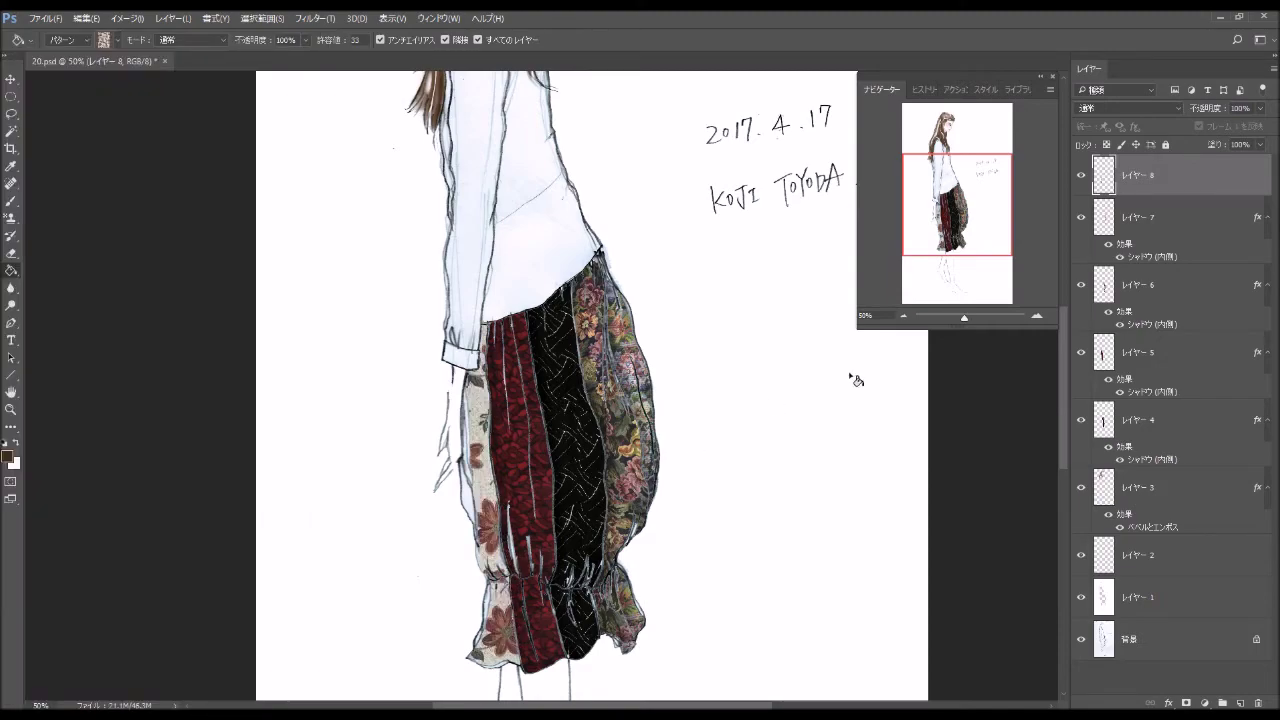
# Add an inner shadow to the left strip and create another empty layer.
pyautogui.doubleClick(1220, 194)
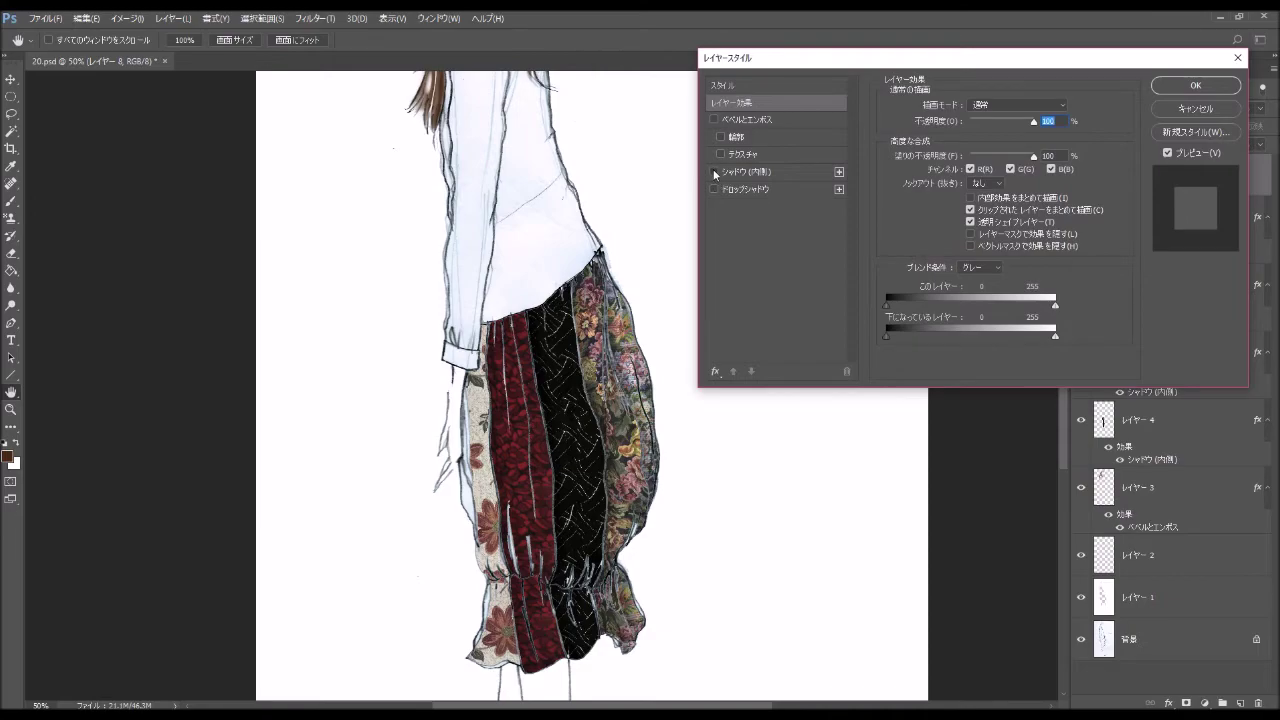
pyautogui.click(714, 172)
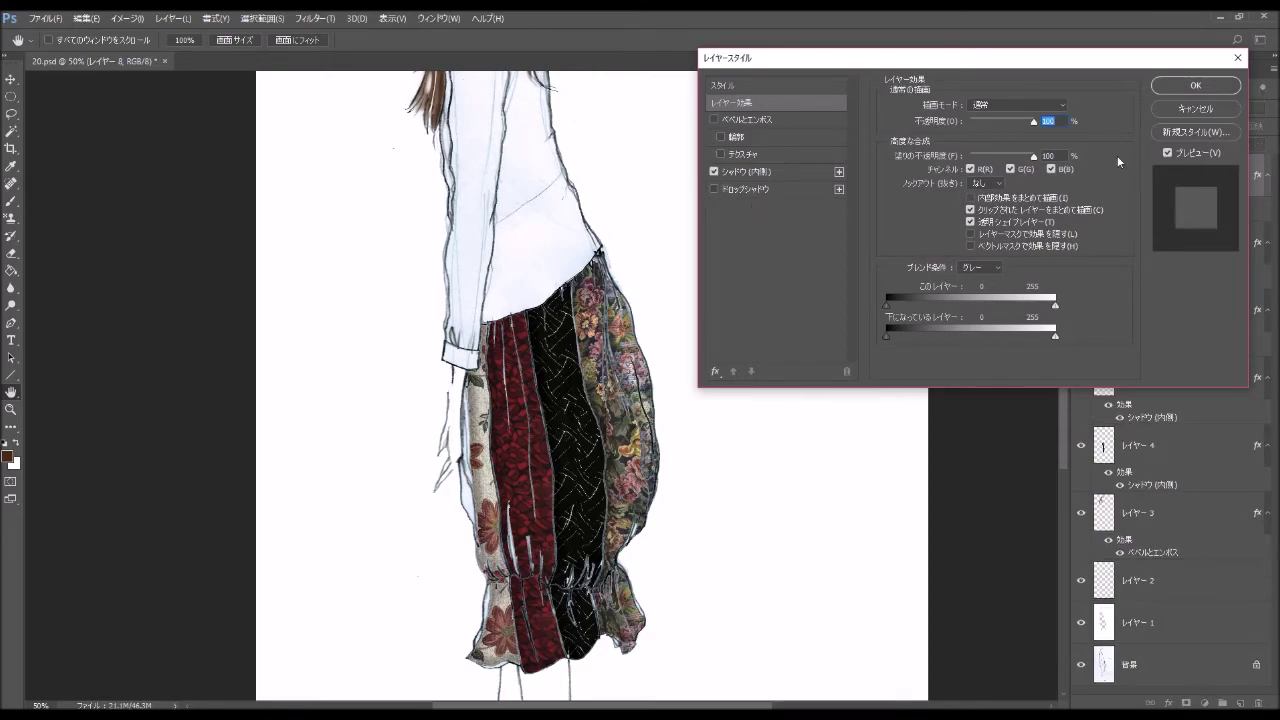
pyautogui.click(1188, 87)
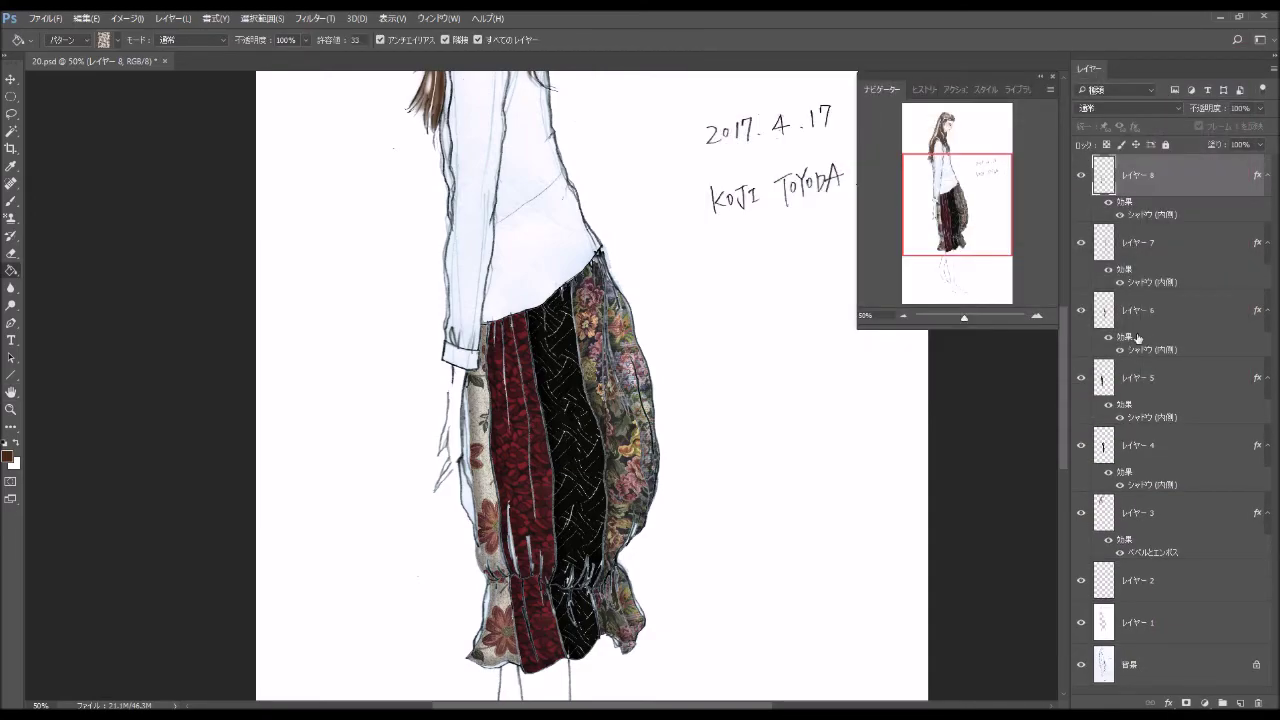
pyautogui.click(1241, 703)
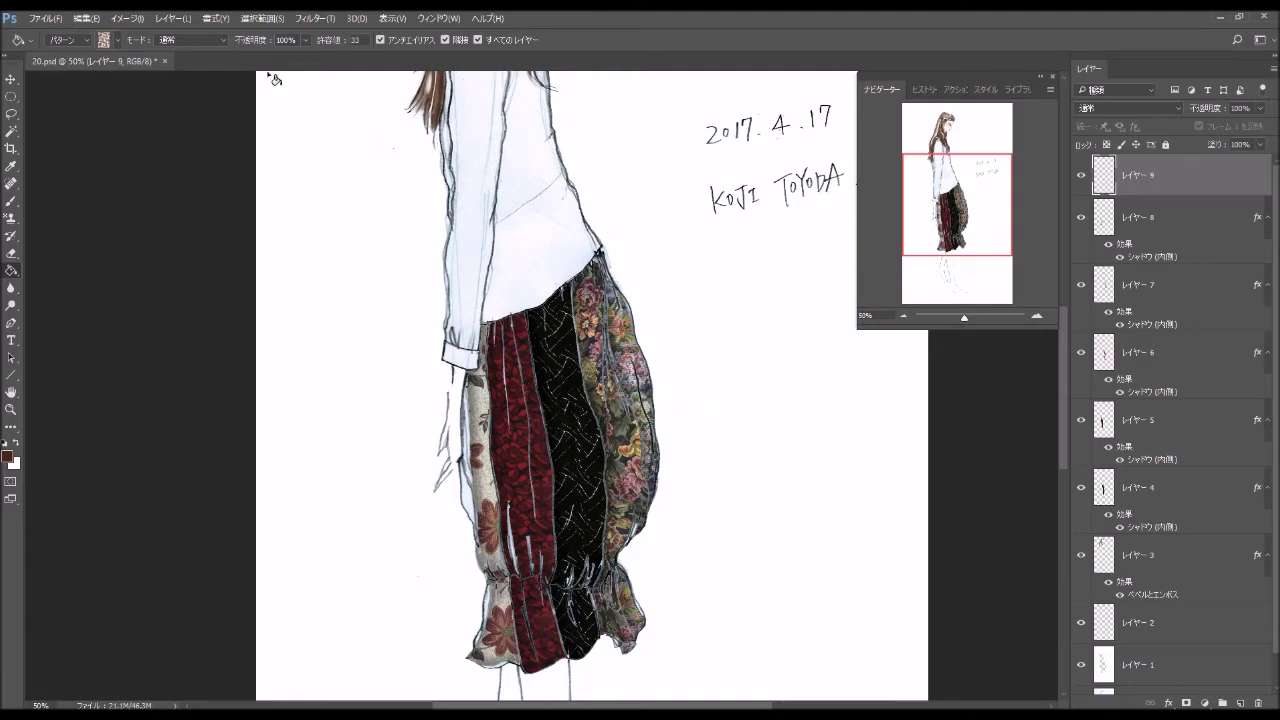
# Choose another pattern swatch for the Paint Bucket fill.
pyautogui.click(117, 40)
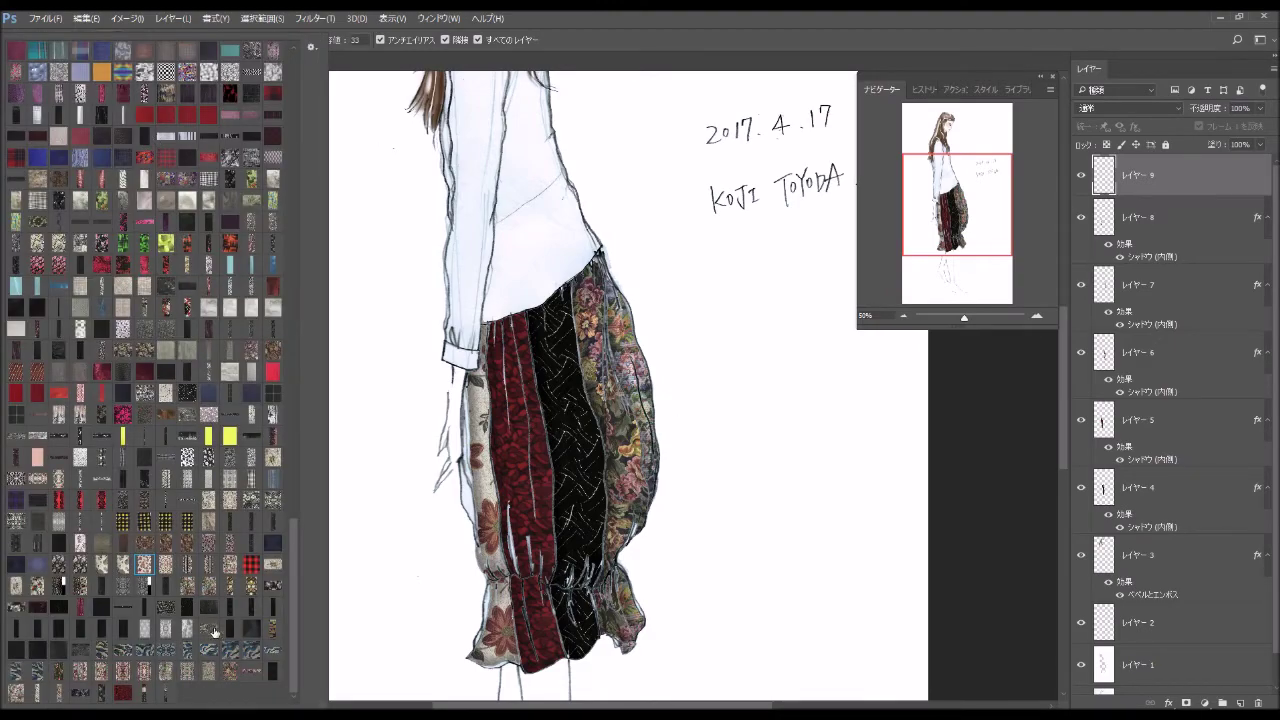
pyautogui.click(166, 672)
pyautogui.click(476, 495)
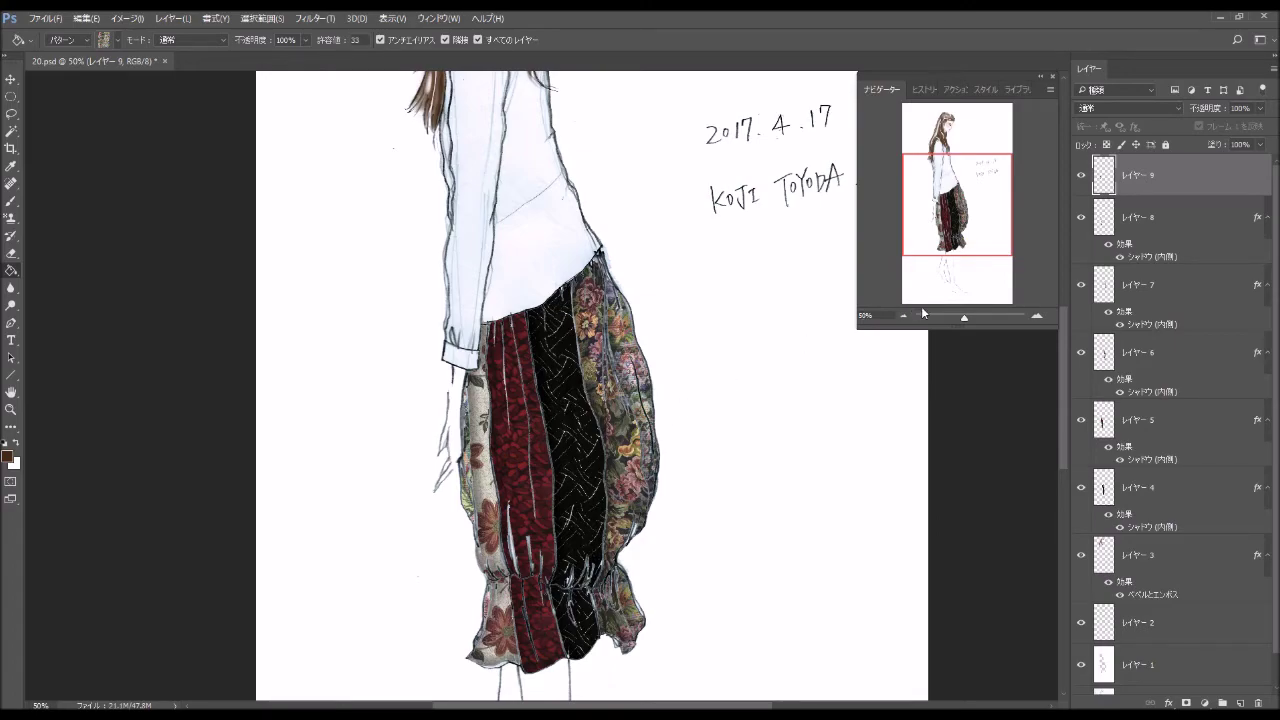
# Give Layer 9 an inner shadow and add a new empty layer above it.
pyautogui.doubleClick(1189, 189)
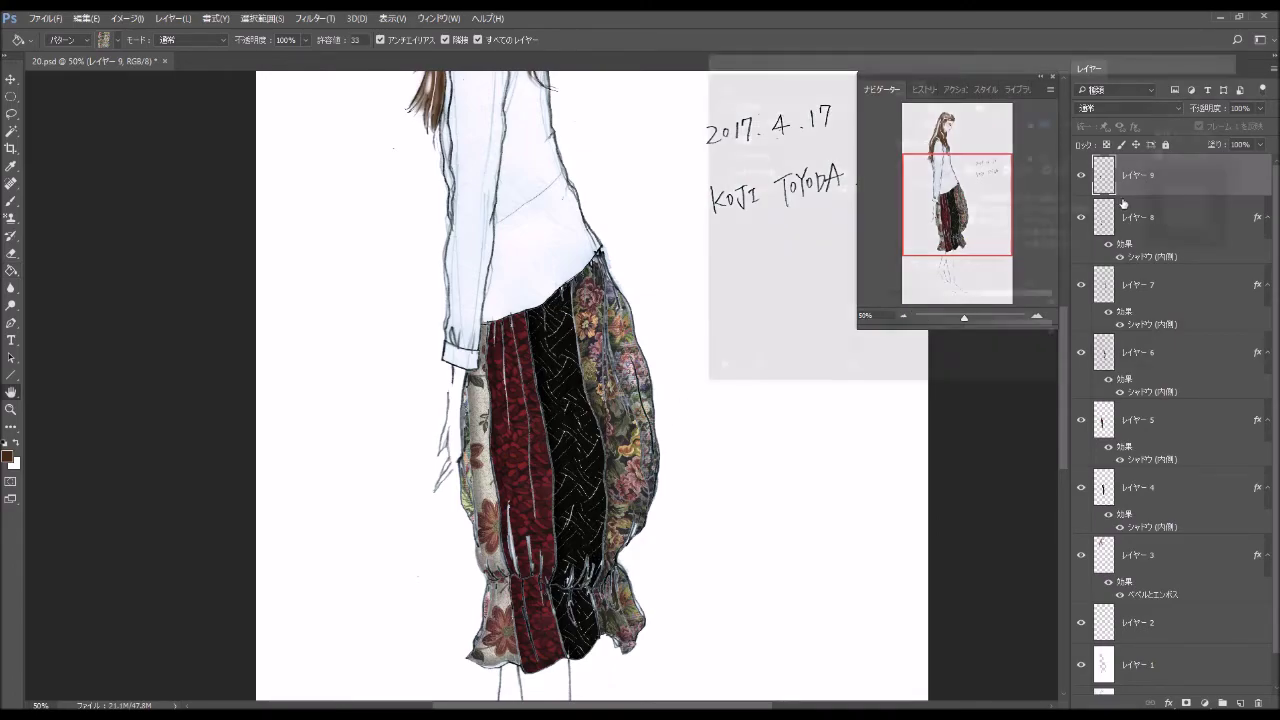
pyautogui.click(714, 171)
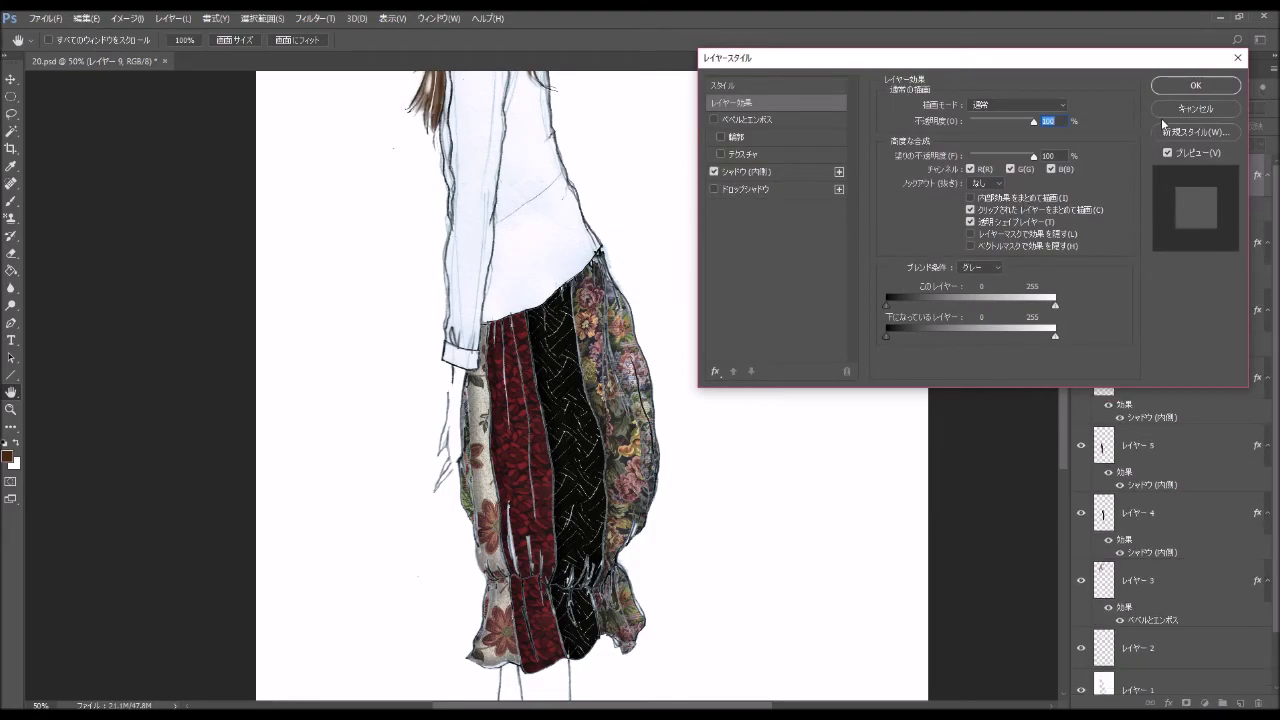
pyautogui.click(1195, 86)
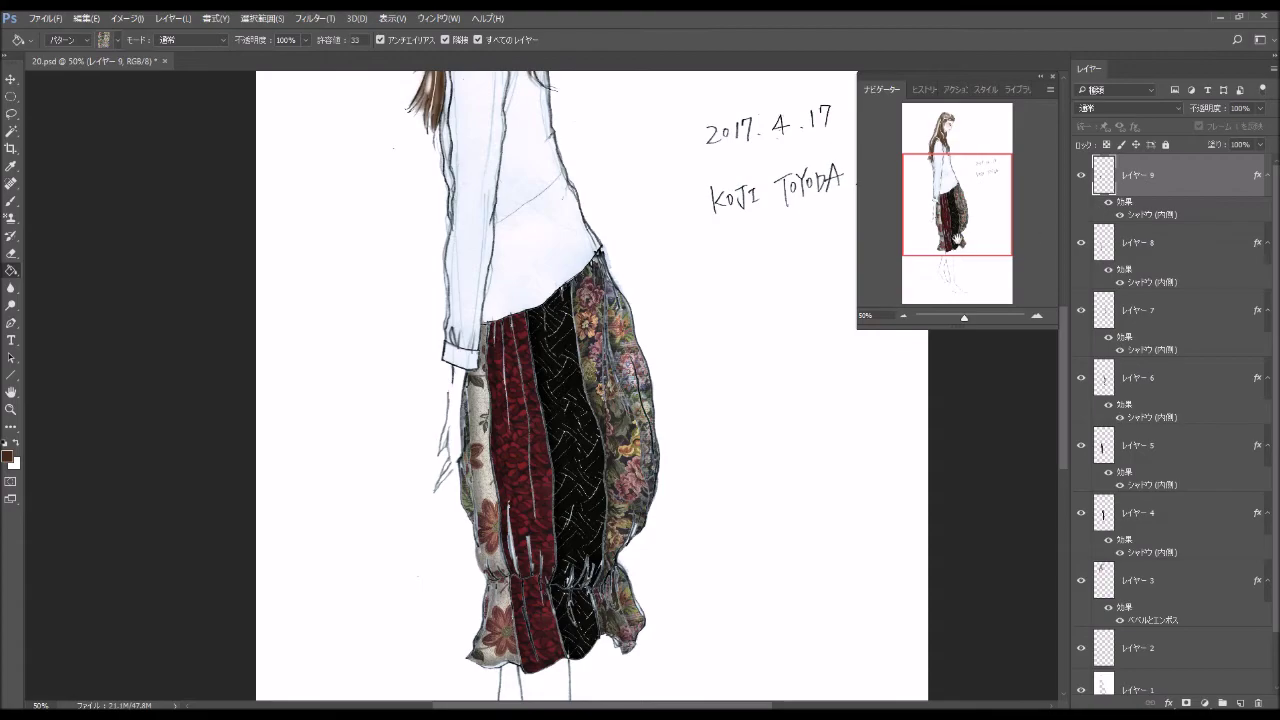
pyautogui.moveTo(951, 233)
pyautogui.mouseDown()
pyautogui.moveTo(954, 261)
pyautogui.moveTo(1064, 271)
pyautogui.mouseUp()
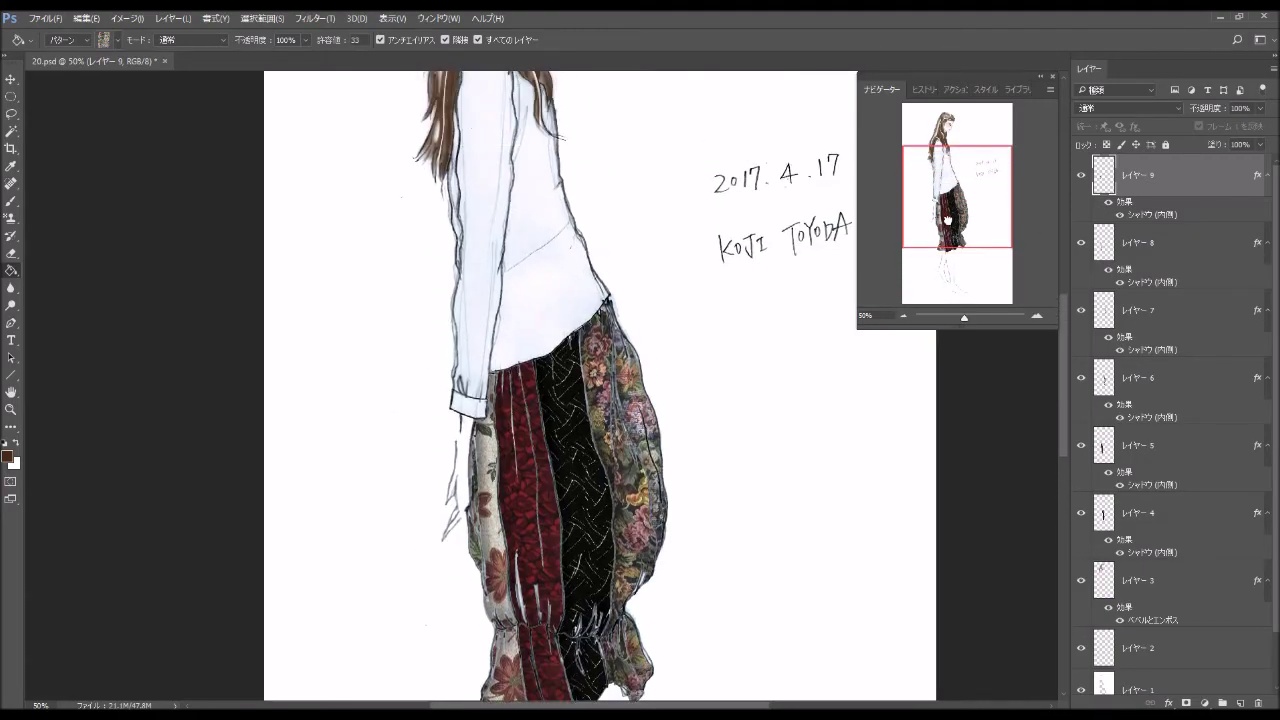
pyautogui.click(1241, 701)
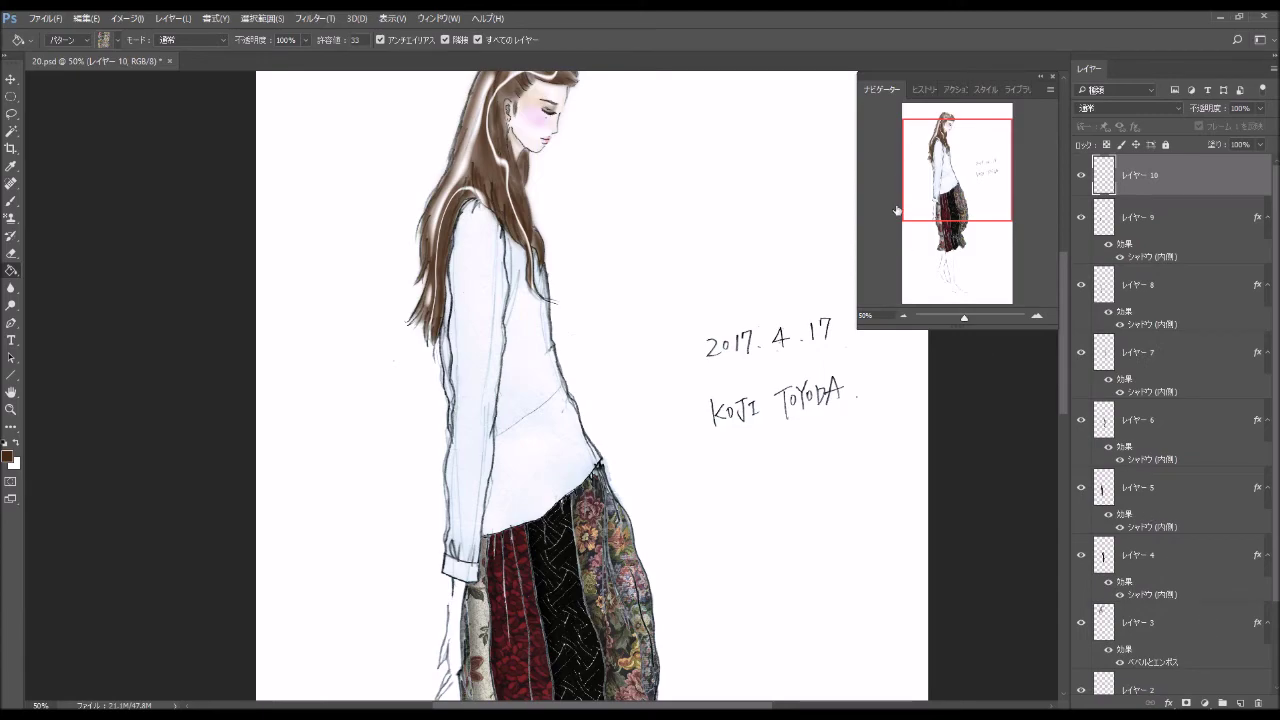
# Fill the blouse sleeve with the black floral pattern.
pyautogui.click(119, 41)
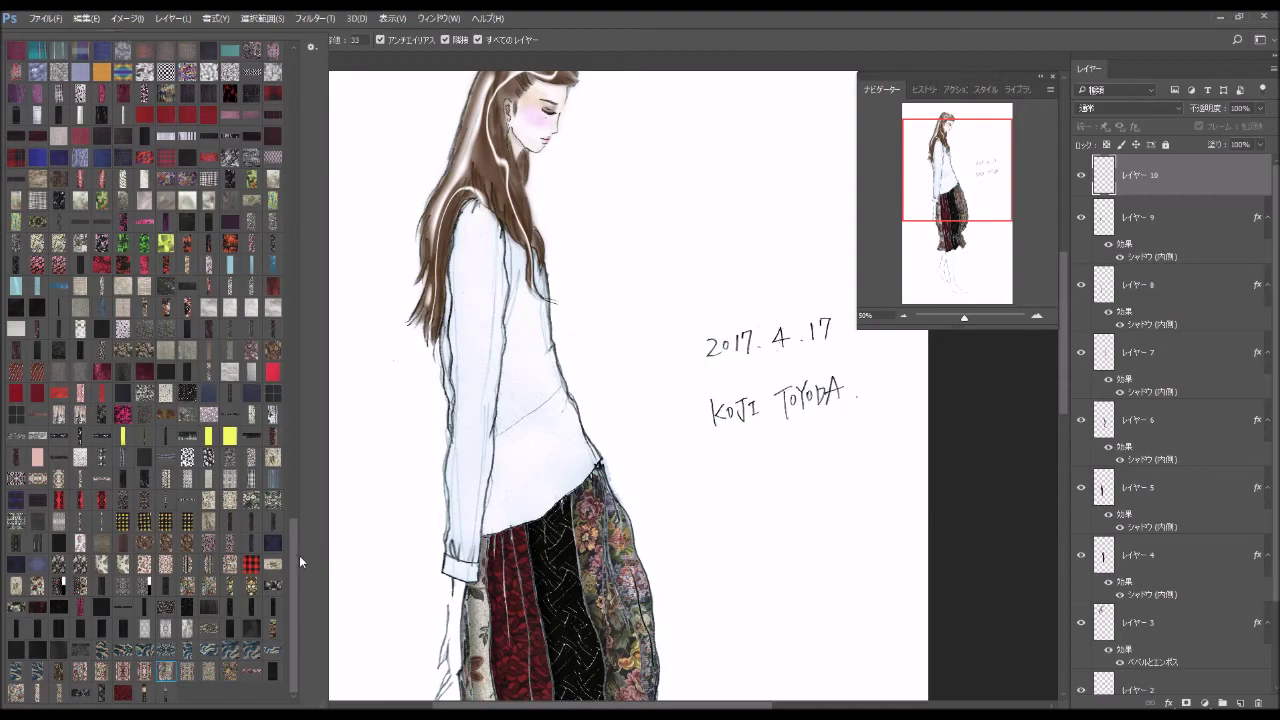
pyautogui.click(187, 458)
pyautogui.click(473, 380)
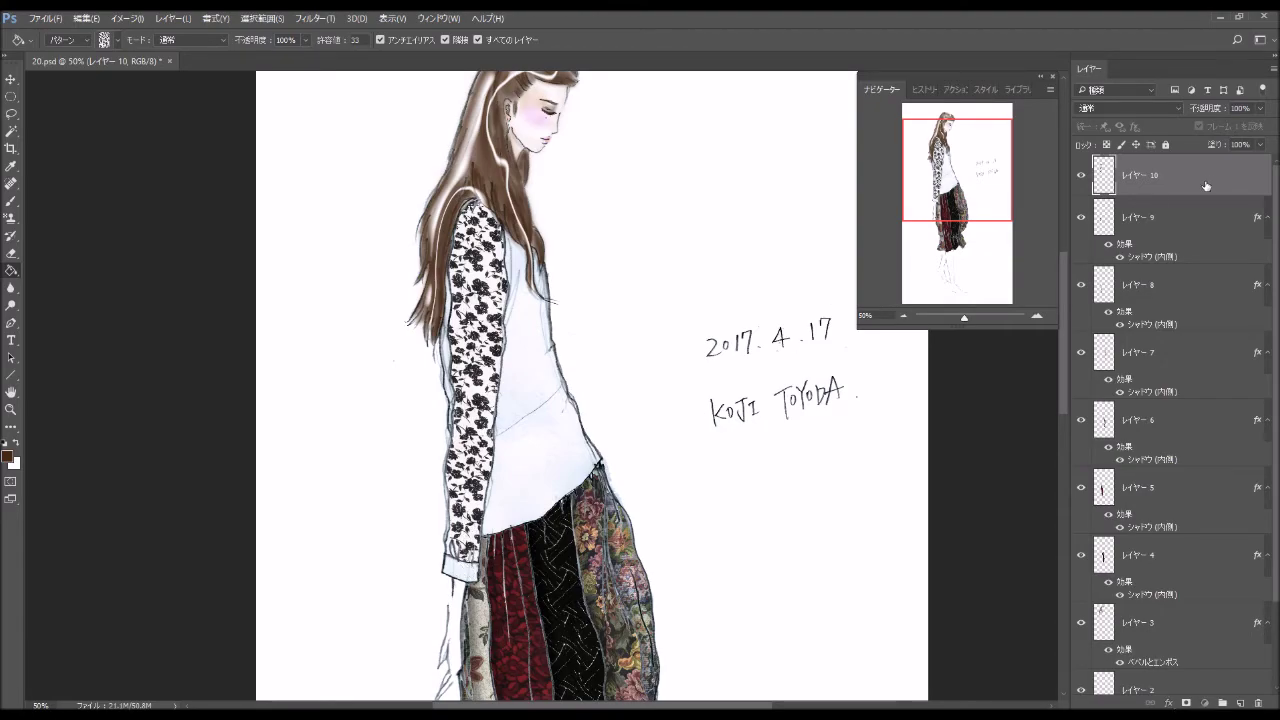
# Give the sleeve a lower-opacity inner shadow and add a new empty layer.
pyautogui.doubleClick(1175, 198)
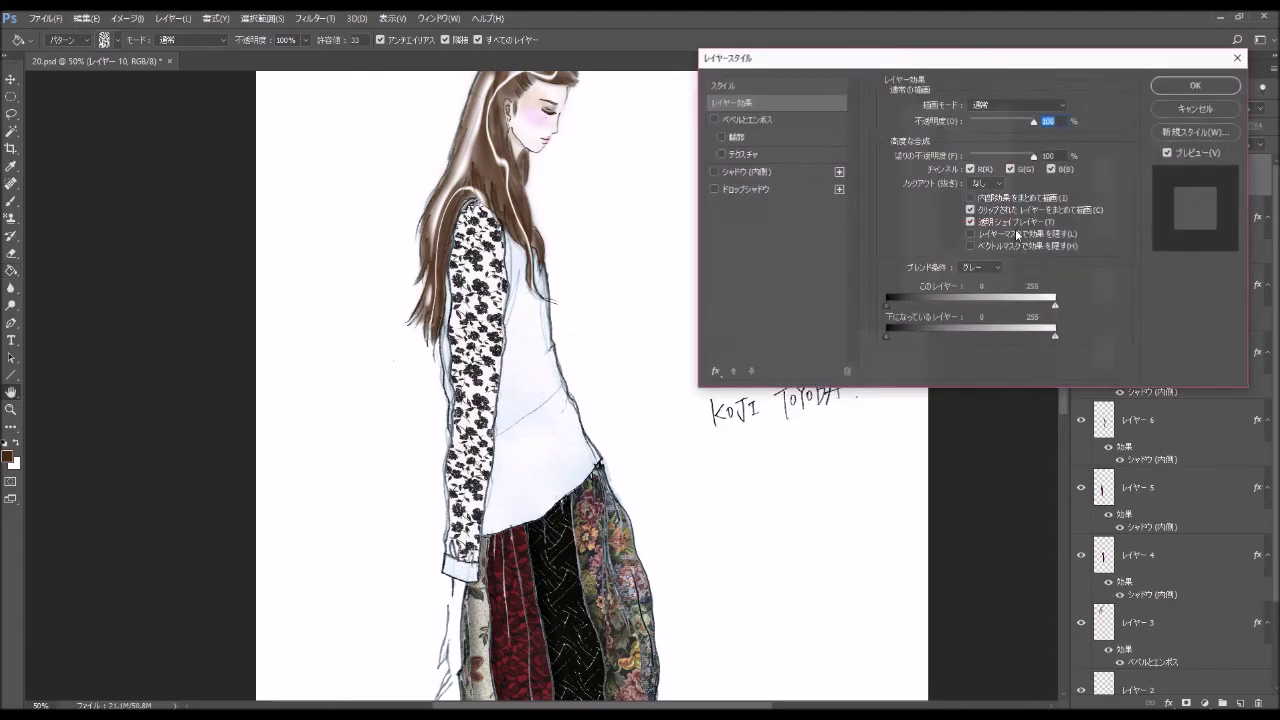
pyautogui.click(714, 171)
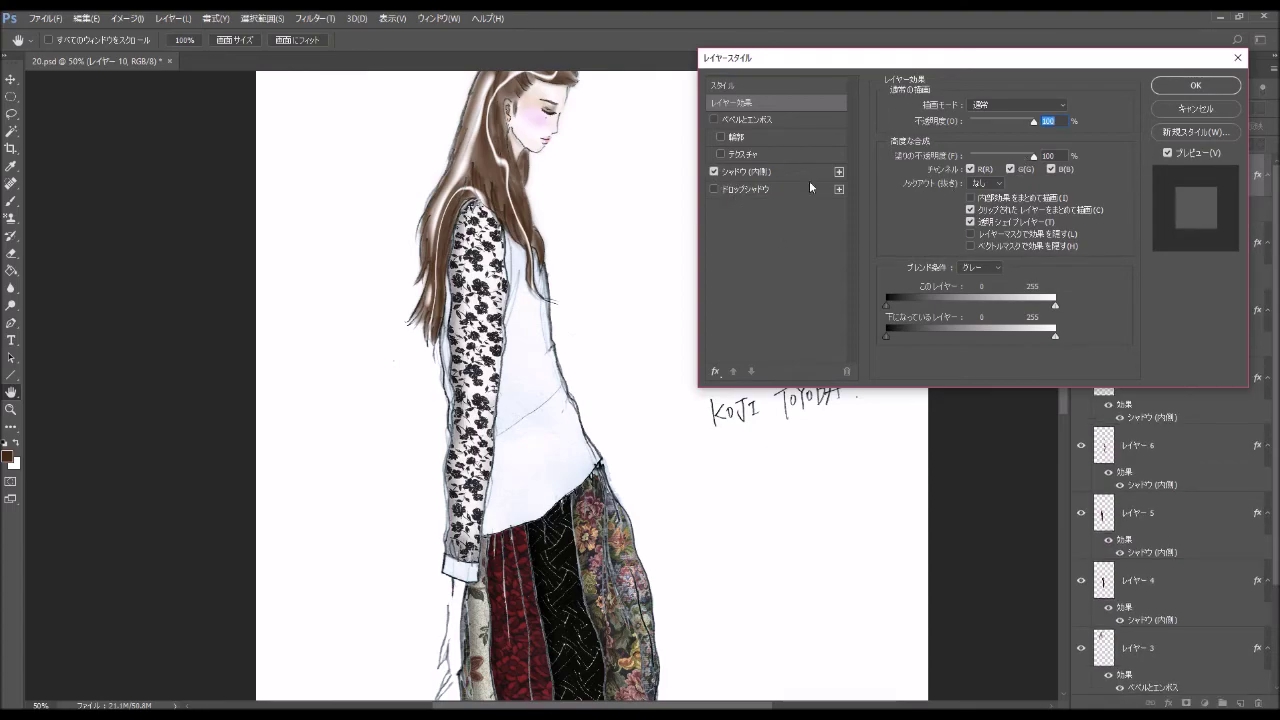
pyautogui.click(760, 171)
pyautogui.moveTo(962, 128); pyautogui.dragTo(963, 129)
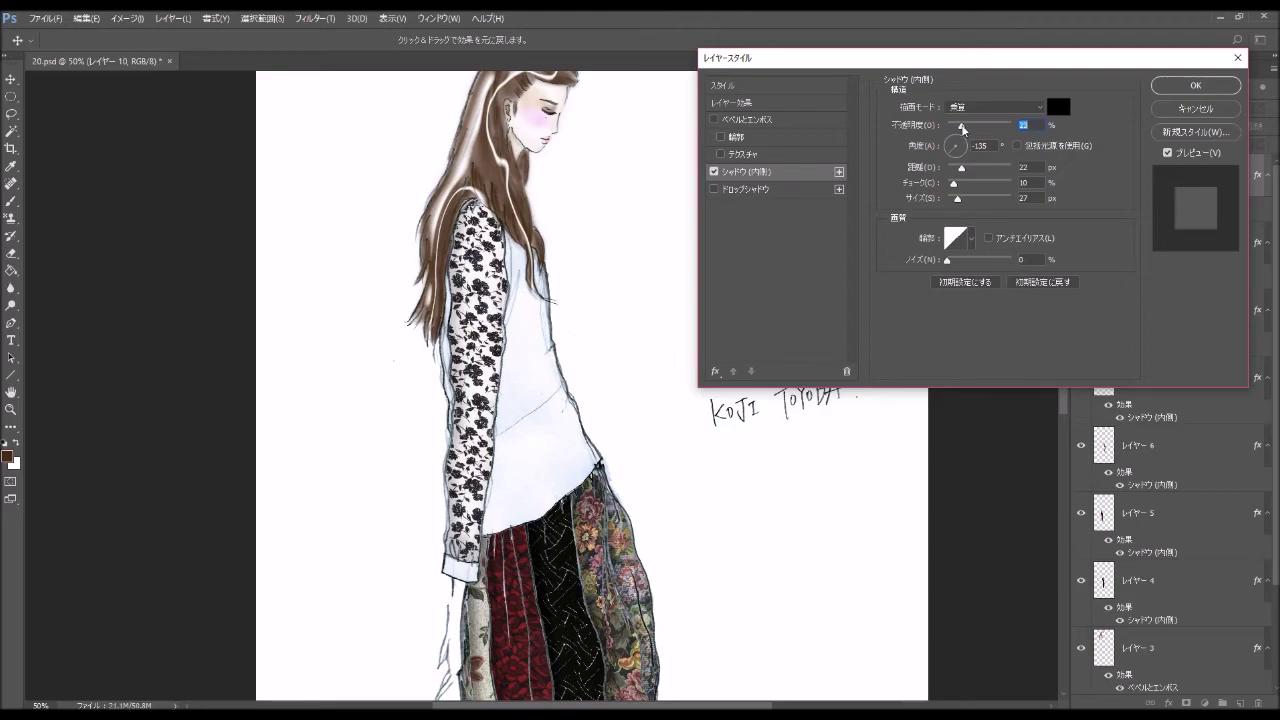
pyautogui.click(1195, 86)
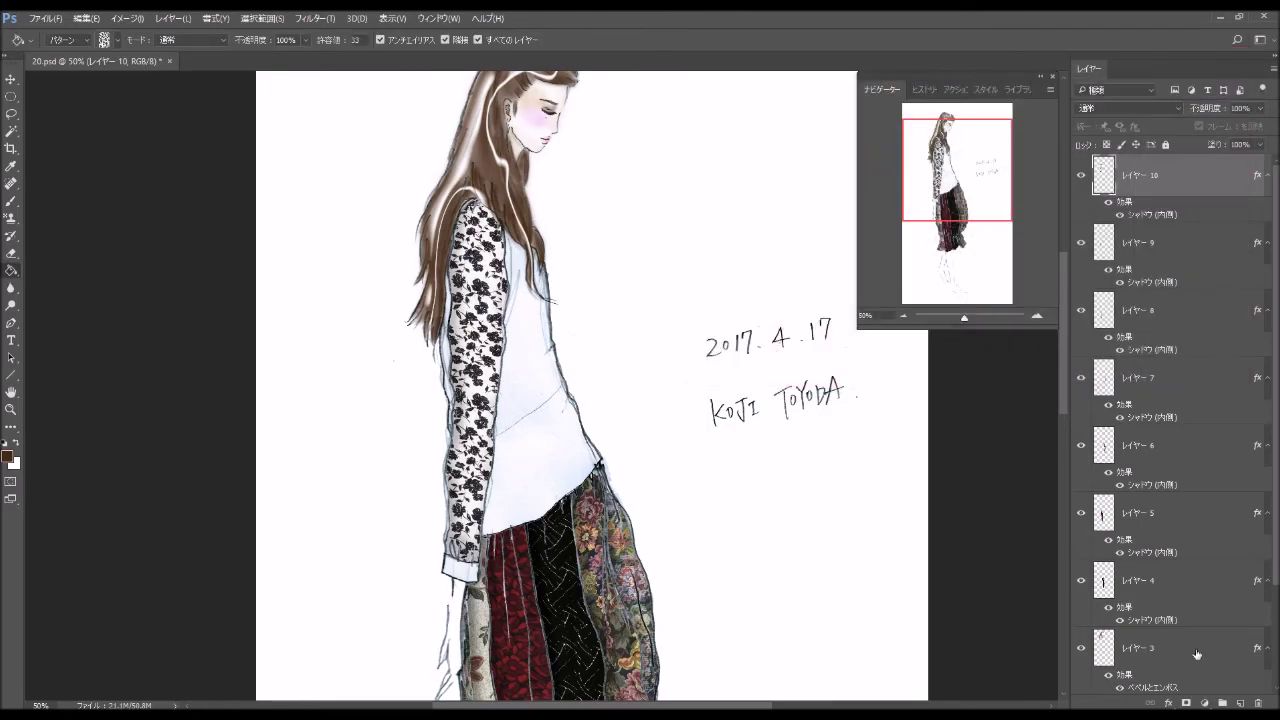
pyautogui.click(1240, 704)
# Fill the lower blouse, upper blouse and edge strip with the black floral pattern.
pyautogui.click(566, 442)
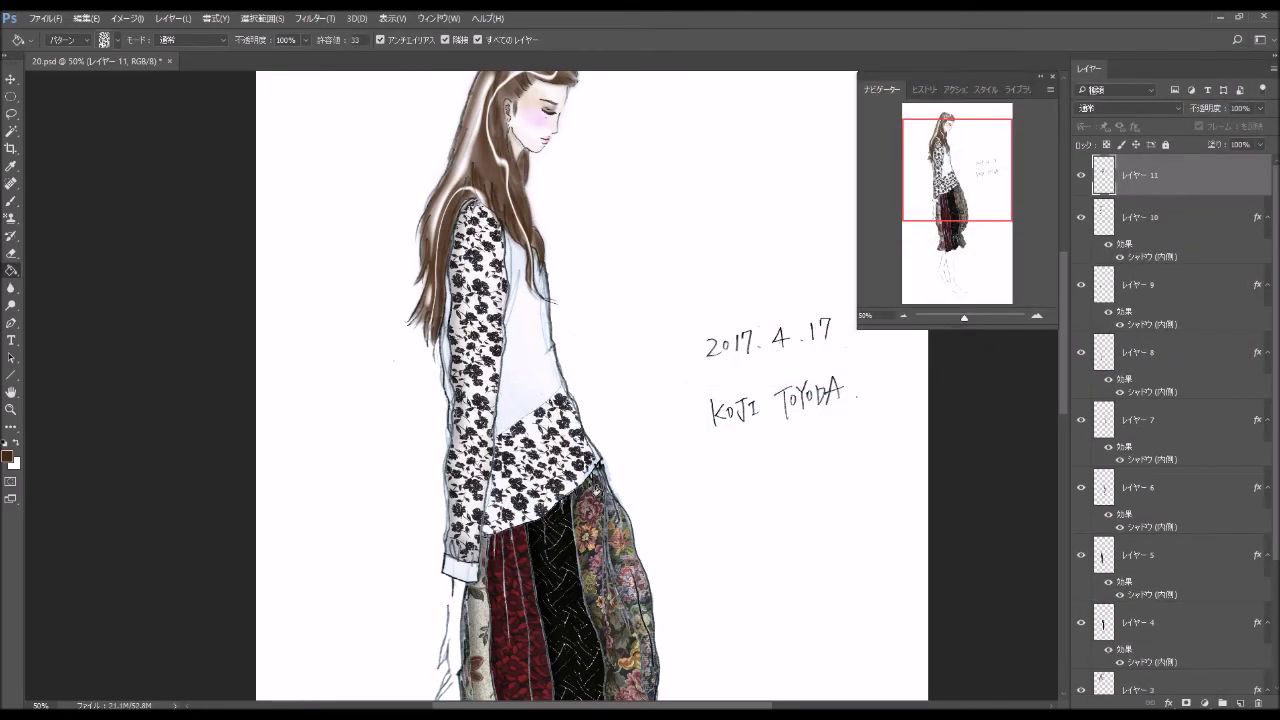
pyautogui.click(550, 386)
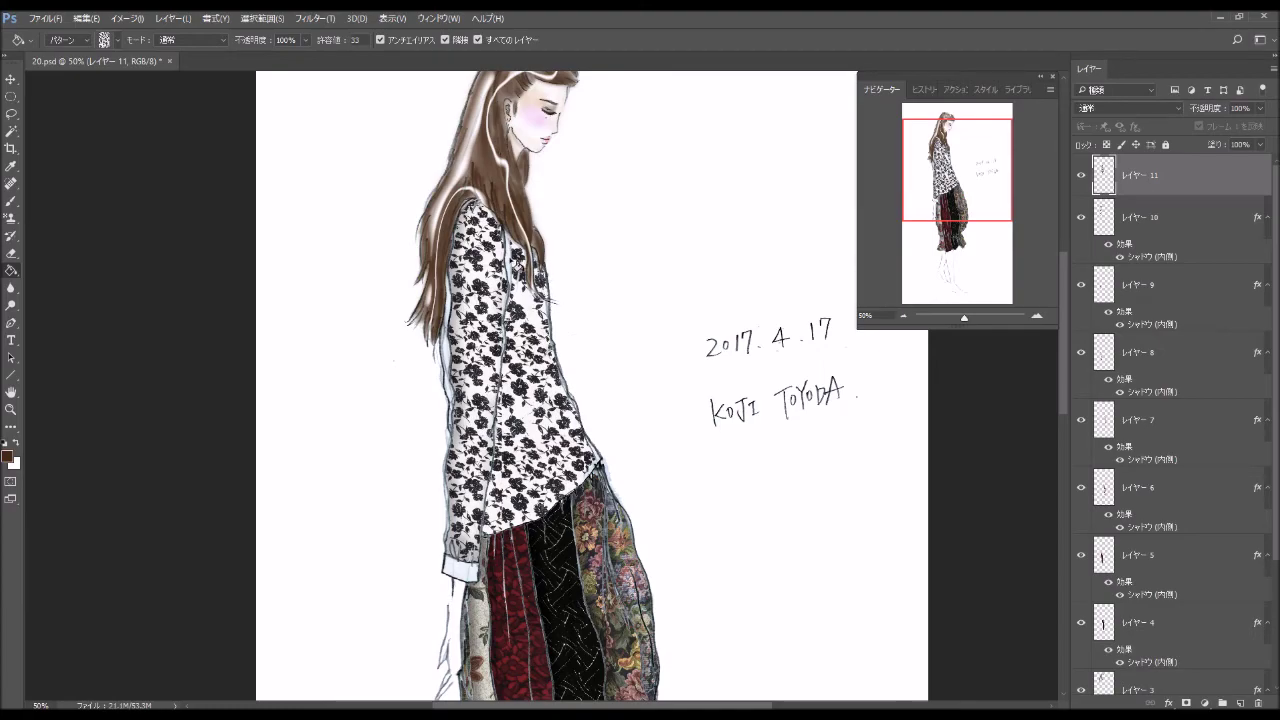
pyautogui.click(453, 356)
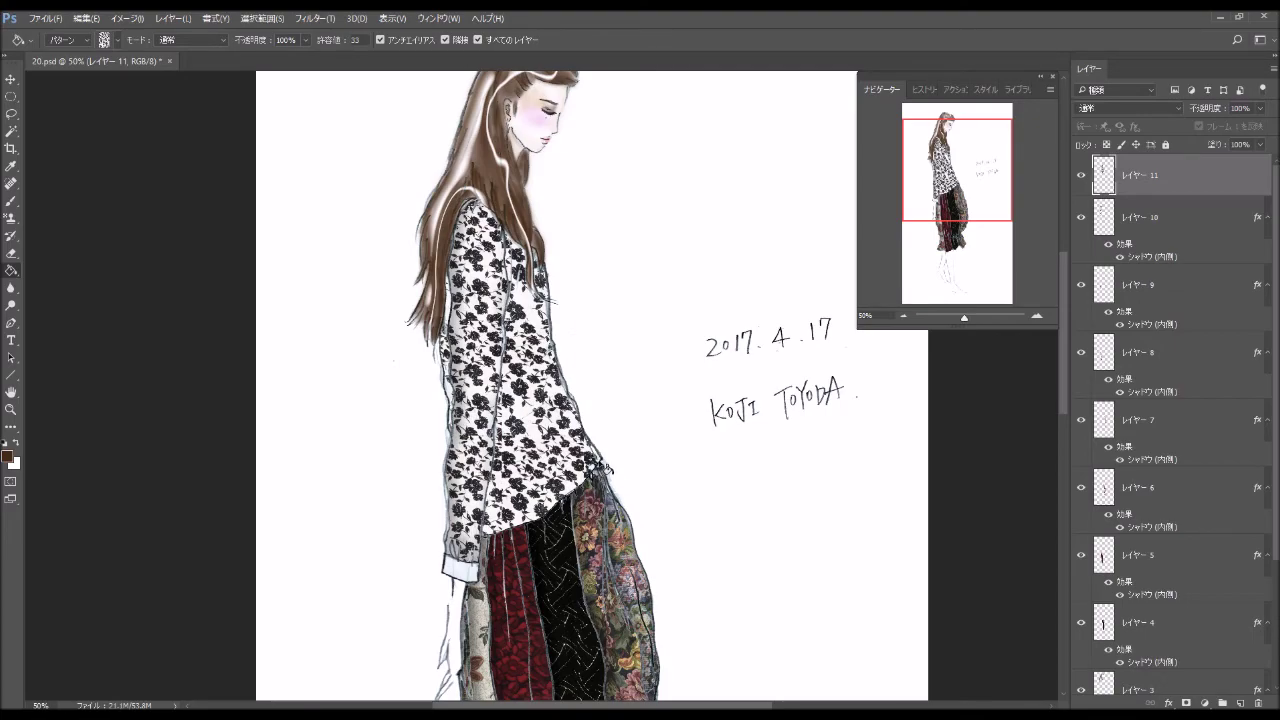
# Add an inner shadow to the blouse layer and create a new empty layer.
pyautogui.doubleClick(1186, 188)
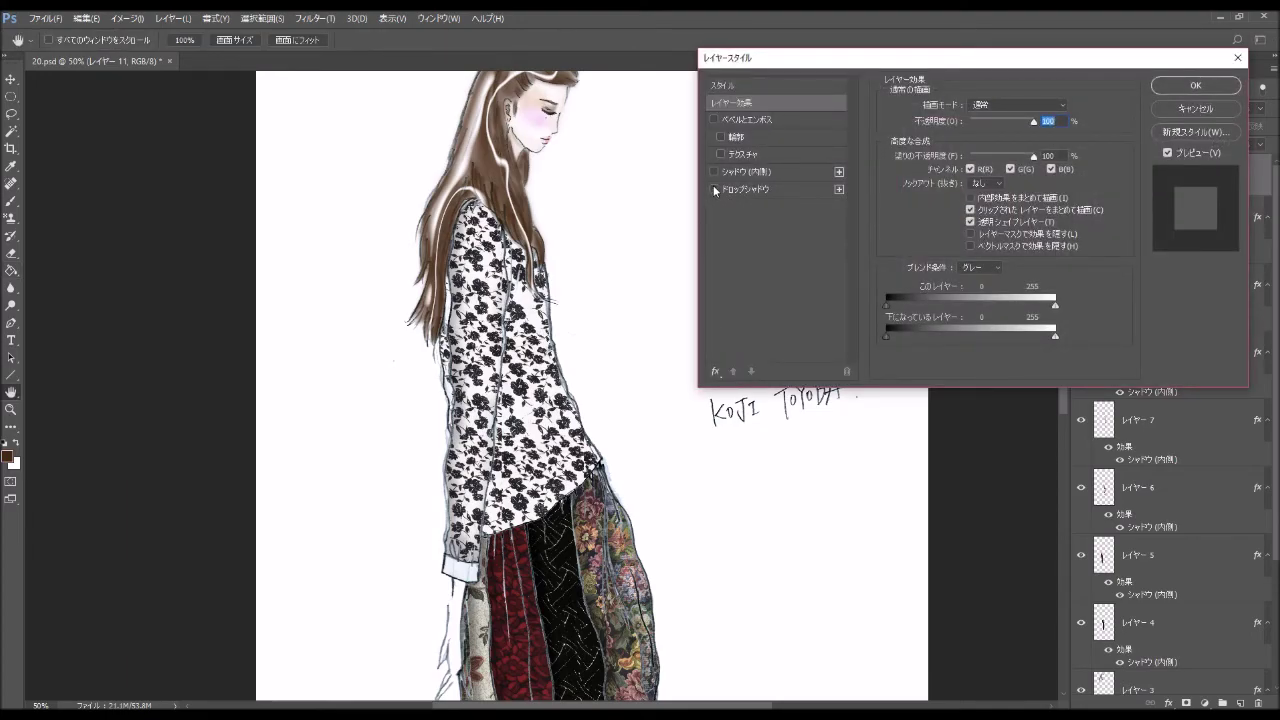
pyautogui.click(714, 171)
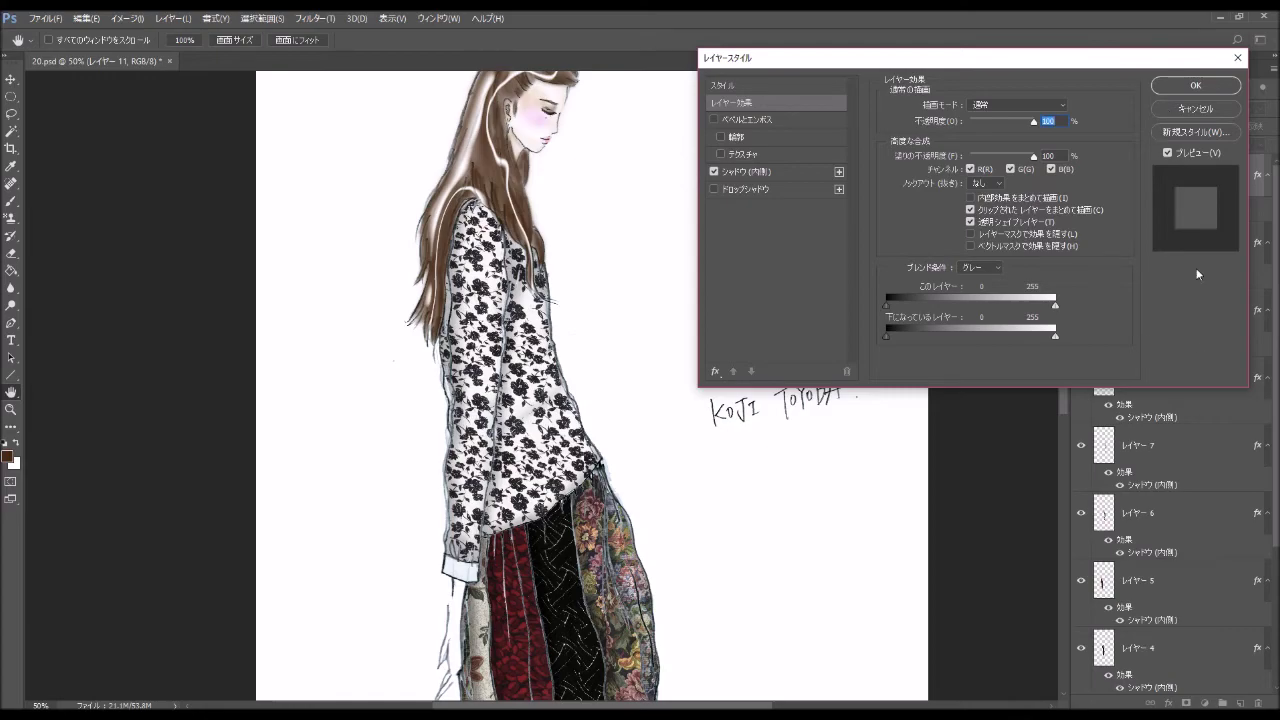
pyautogui.click(1185, 87)
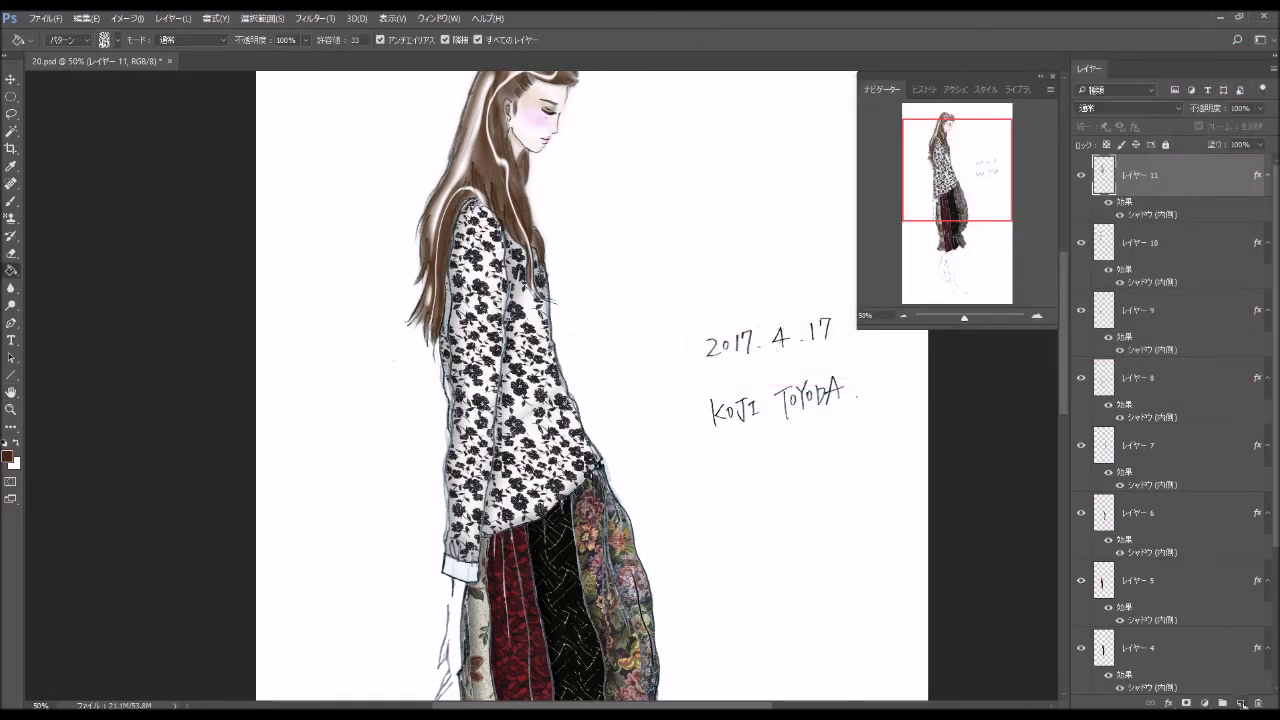
pyautogui.click(1241, 704)
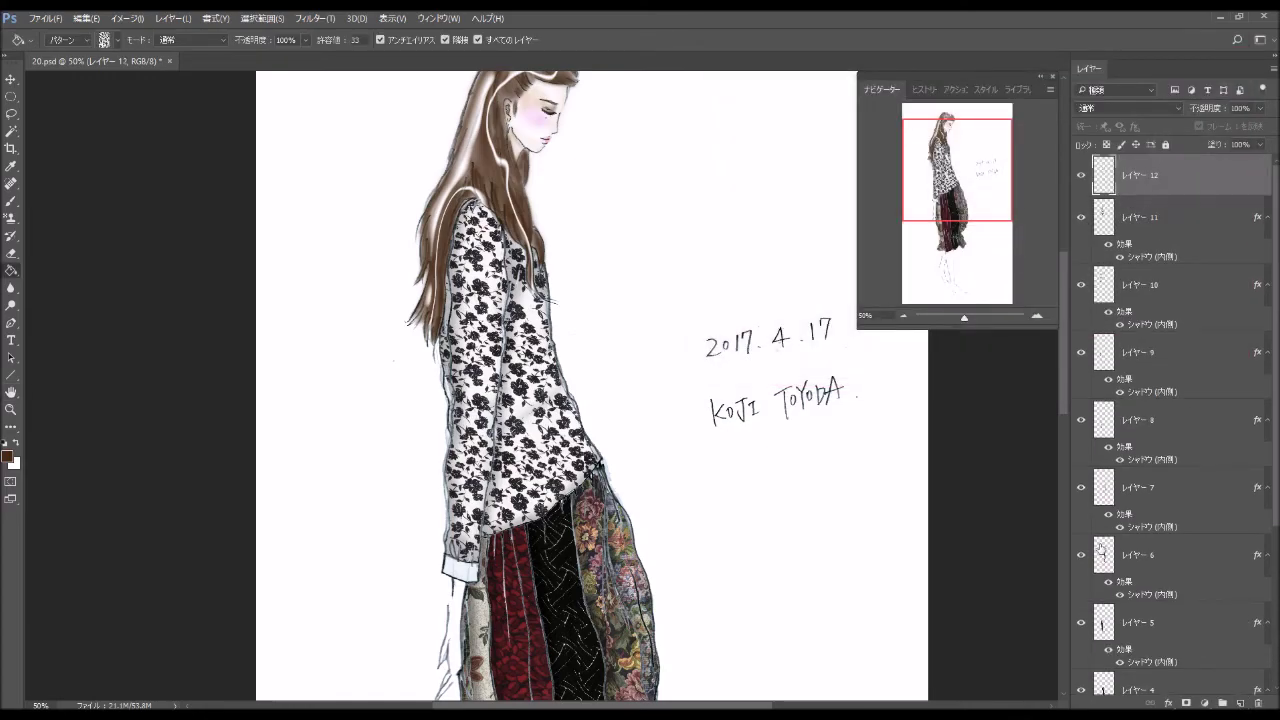
# Fill the sleeve cuff on Layer 12 with a dark pattern and add an inner shadow.
pyautogui.click(118, 41)
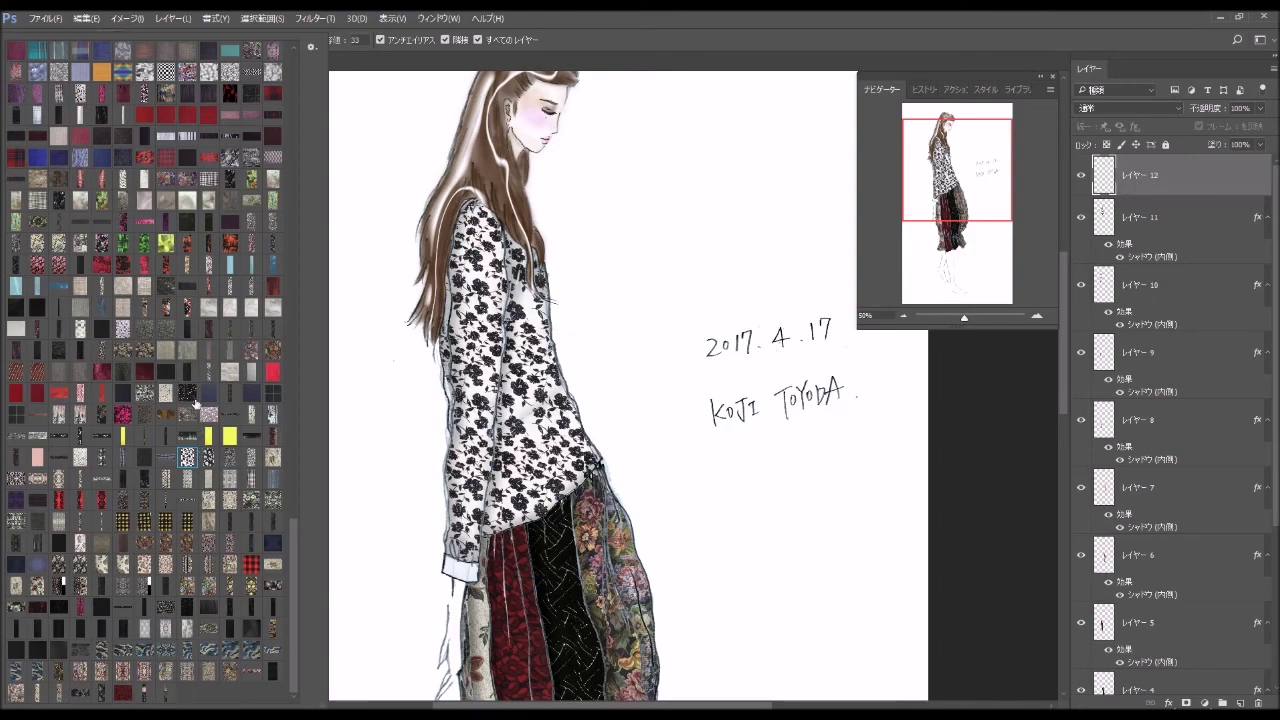
pyautogui.click(458, 578)
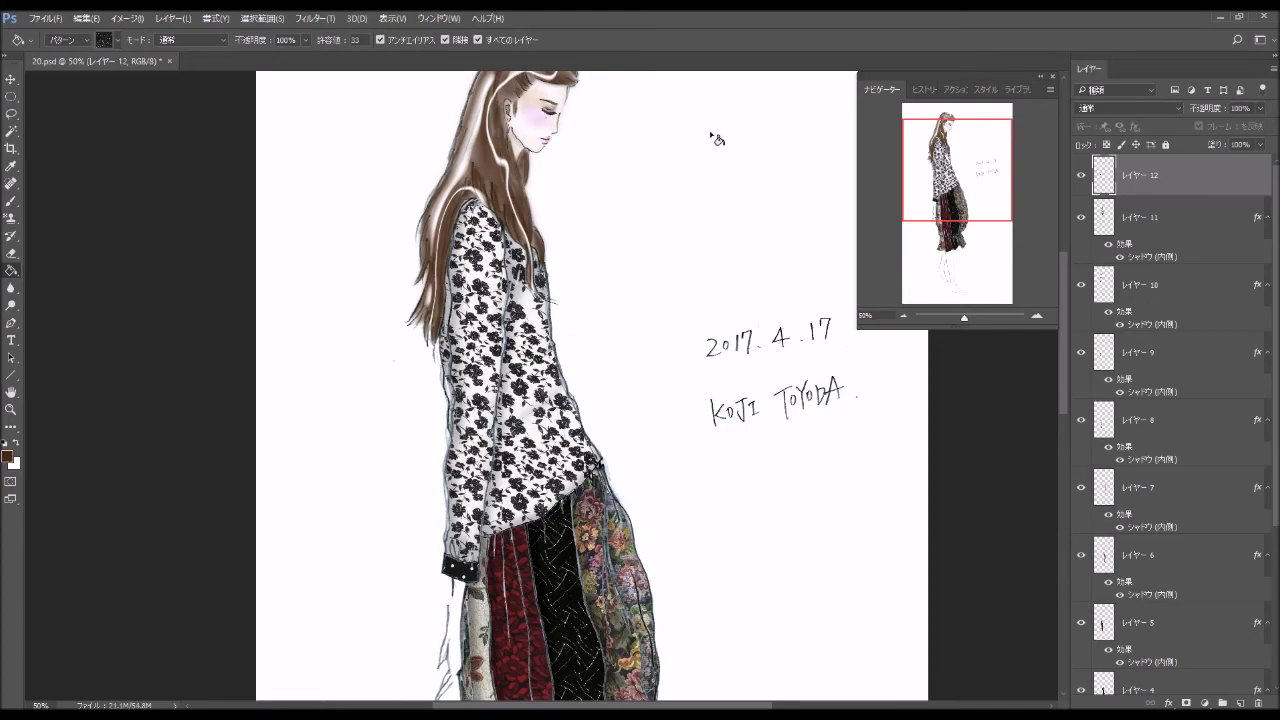
pyautogui.doubleClick(1206, 178)
pyautogui.click(714, 172)
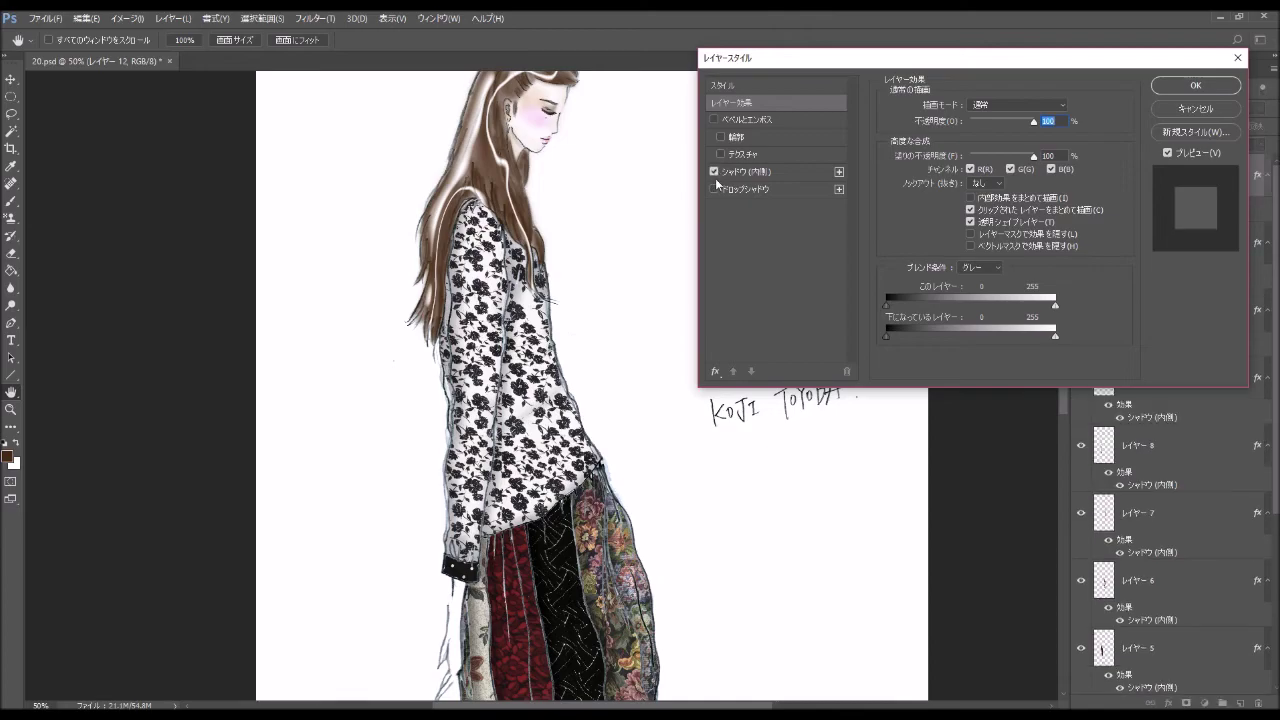
pyautogui.click(1196, 88)
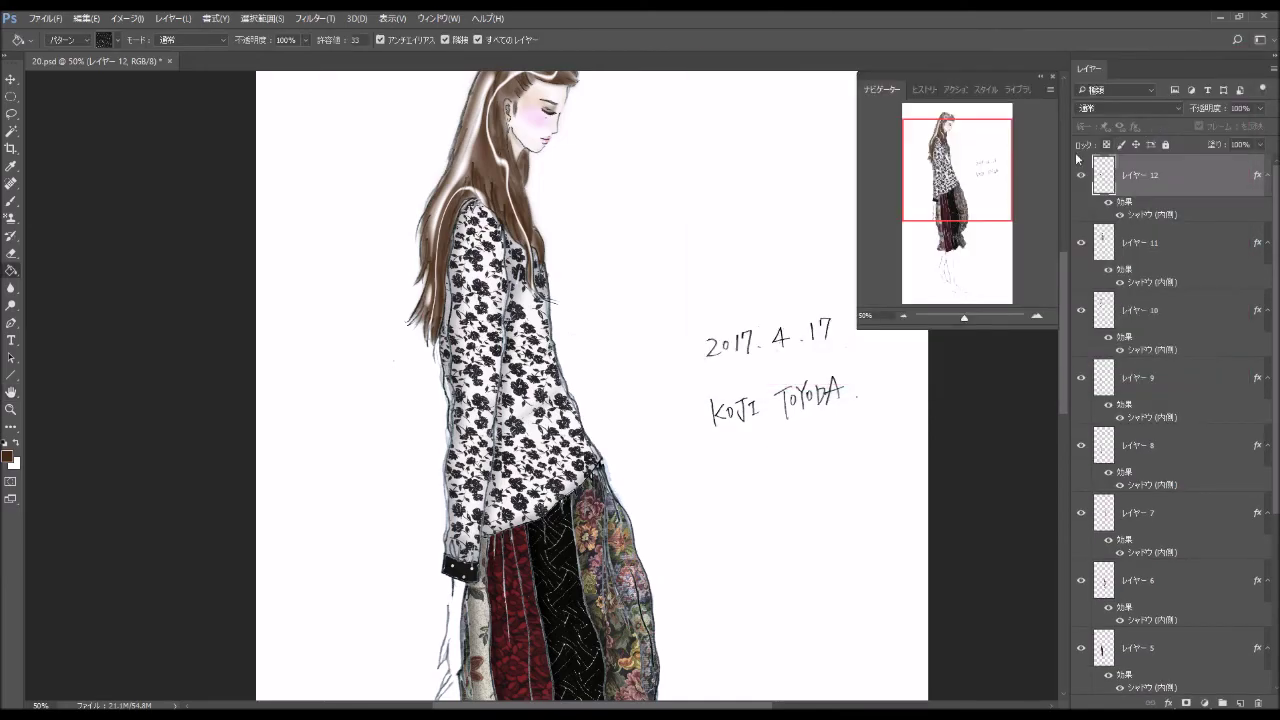
pyautogui.moveTo(977, 166)
pyautogui.mouseDown()
pyautogui.moveTo(973, 248)
pyautogui.moveTo(969, 170)
pyautogui.mouseUp()
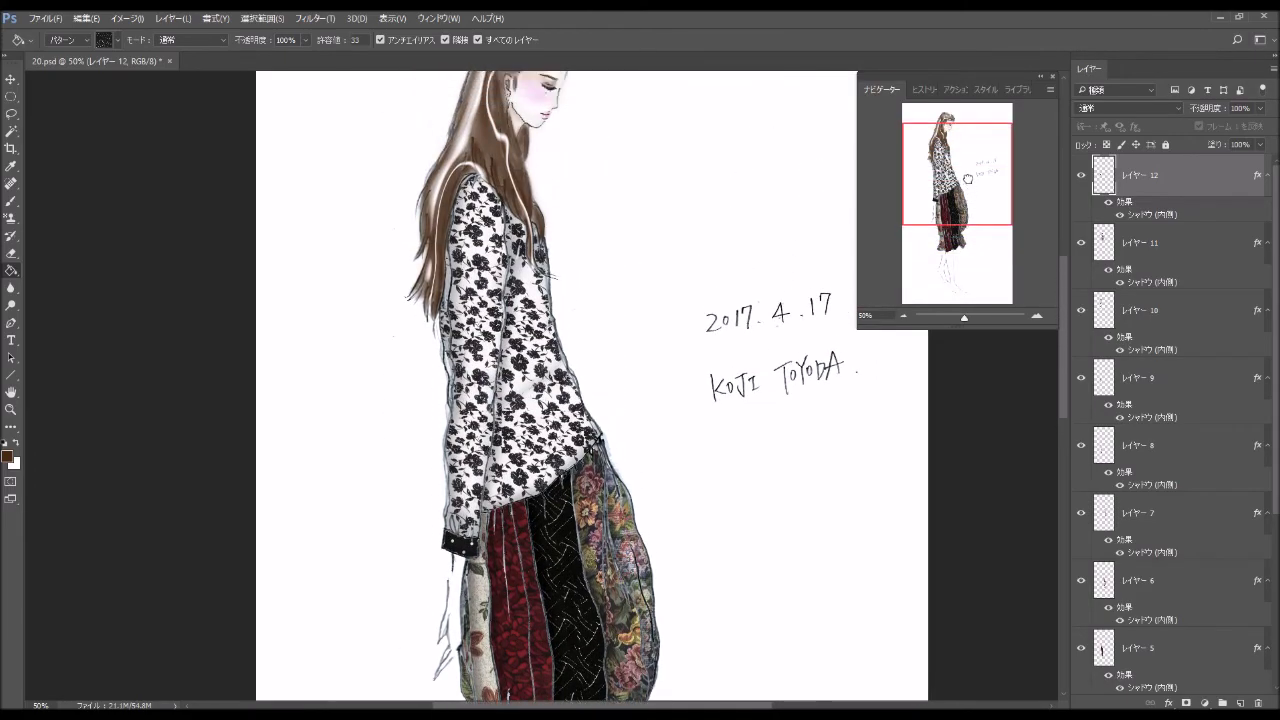
# Zoom out to the whole figure and add an empty layer directly above Background.
pyautogui.click(904, 316)
pyautogui.moveTo(948, 197); pyautogui.dragTo(949, 212)
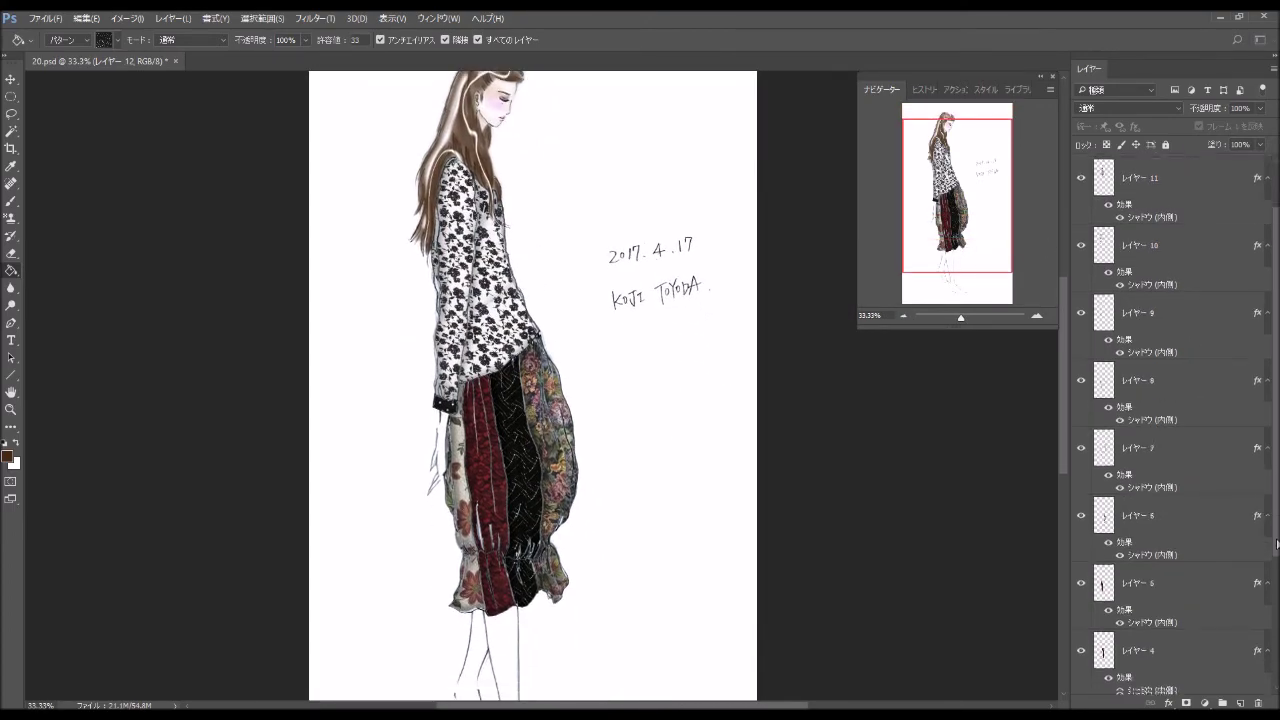
pyautogui.scroll(-5, 1180, 450)
pyautogui.click(1231, 690)
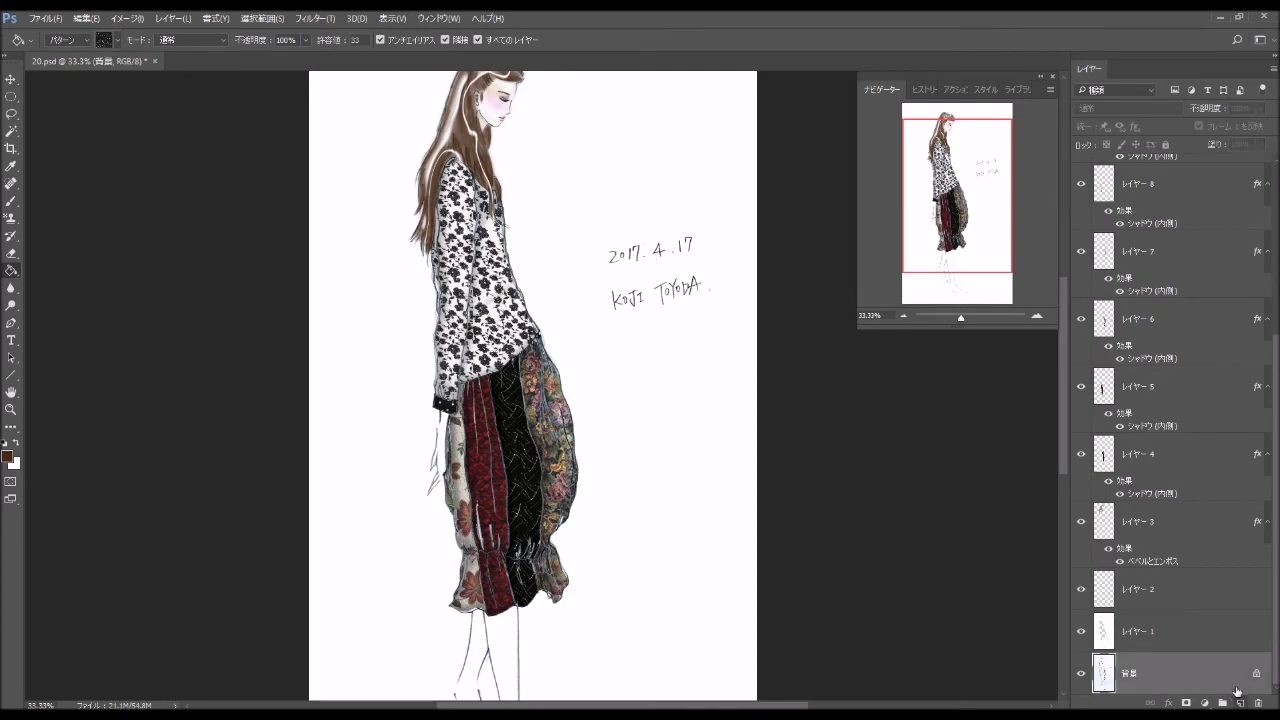
pyautogui.click(12, 201)
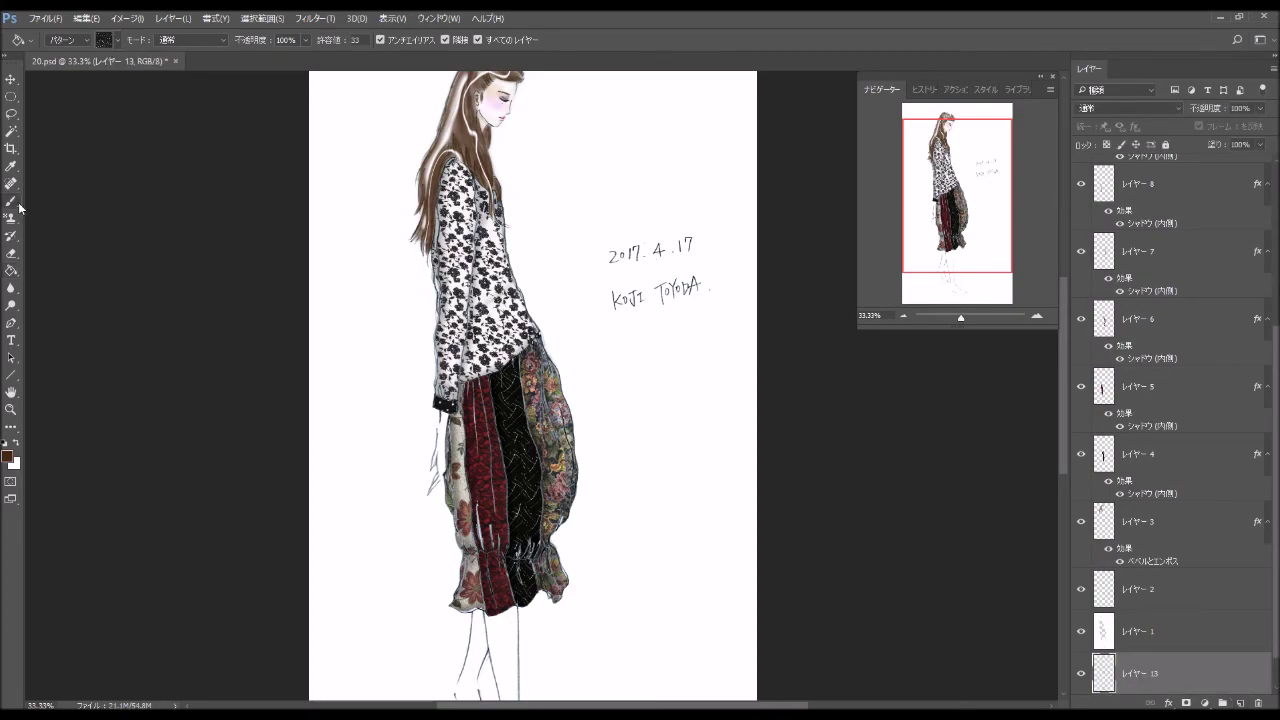
pyautogui.click(67, 41)
# Set the brush to a hard round 322 px tip at 100% opacity.
pyautogui.click(47, 337)
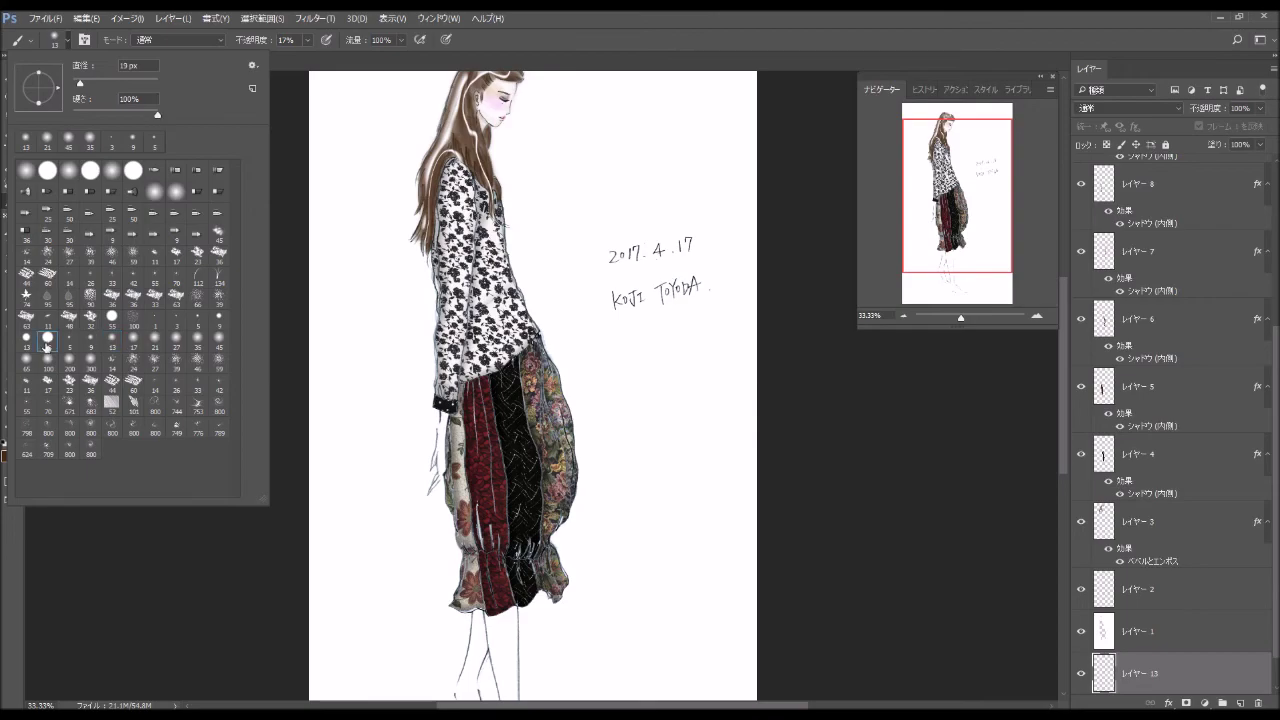
pyautogui.click(143, 84)
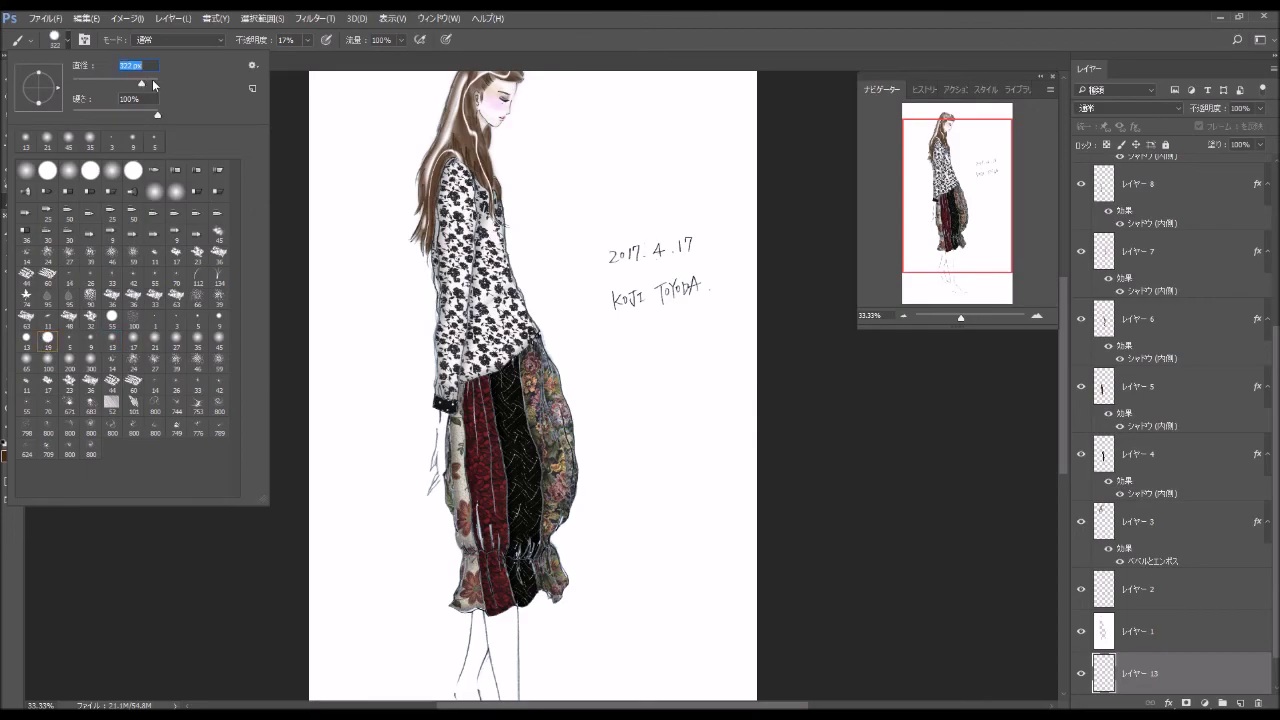
pyautogui.click(307, 40)
pyautogui.moveTo(303, 57); pyautogui.dragTo(390, 70)
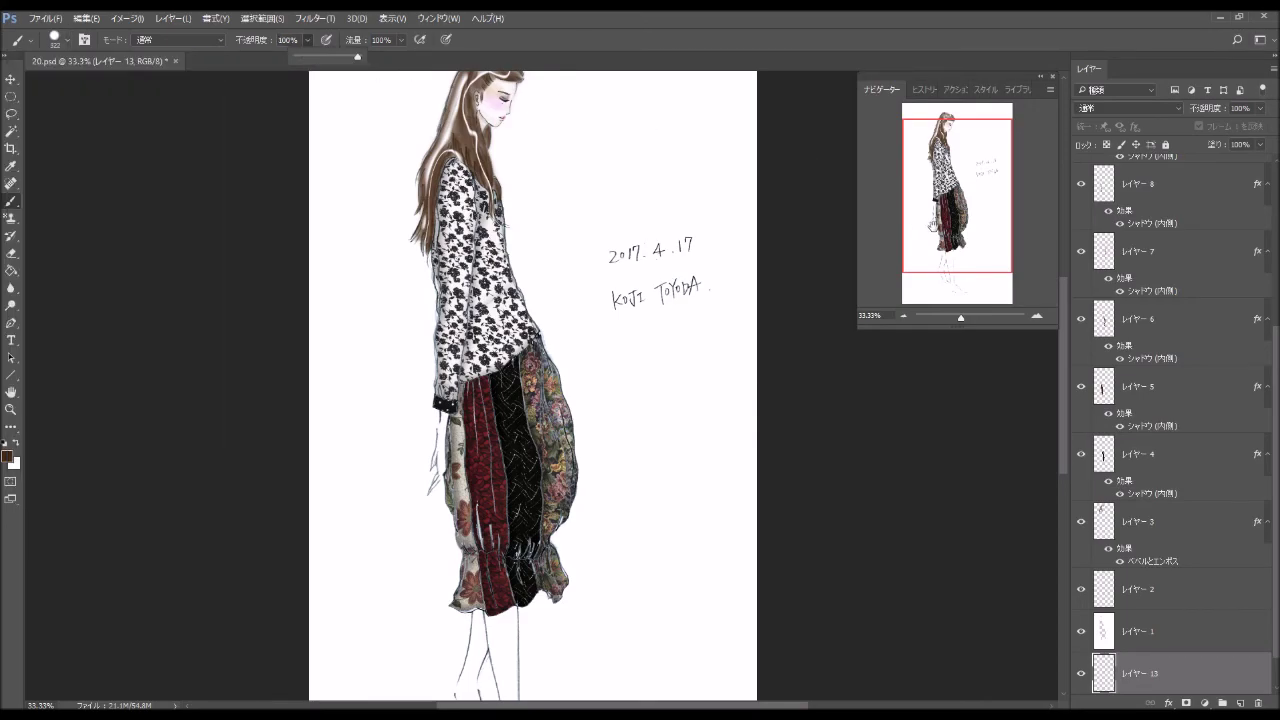
pyautogui.scroll(2, 700, 150)
# Paint black shadow strokes along the hair, blouse, sleeve and pants' left edge and seams.
pyautogui.moveTo(449, 104); pyautogui.dragTo(396, 200)
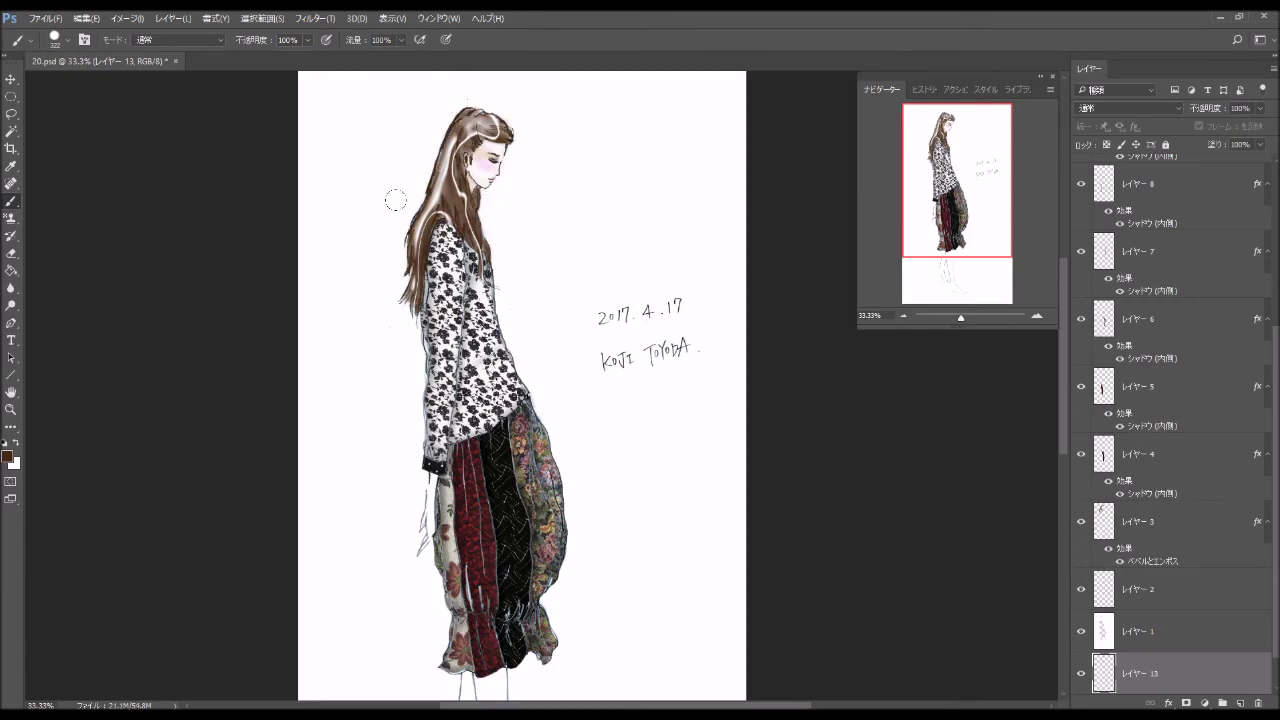
pyautogui.moveTo(428, 284); pyautogui.dragTo(400, 348)
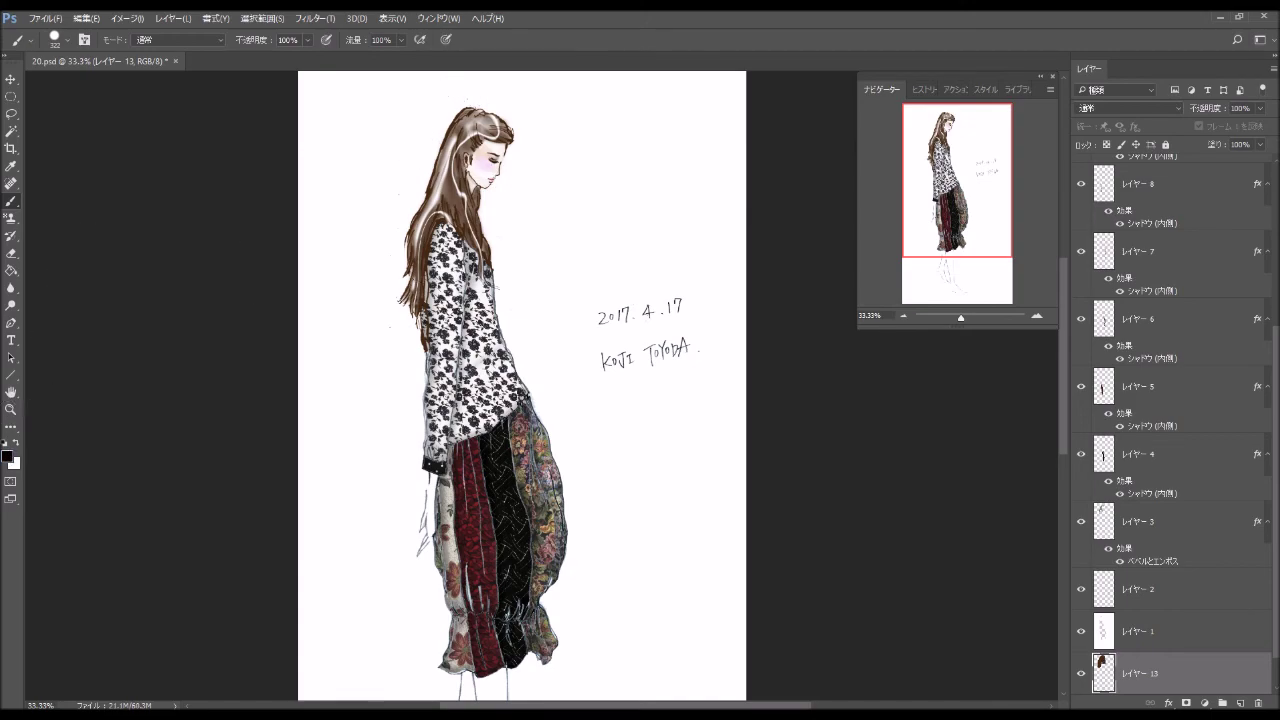
pyautogui.moveTo(495, 262); pyautogui.dragTo(518, 388)
pyautogui.moveTo(432, 300); pyautogui.dragTo(420, 555)
pyautogui.moveTo(482, 515); pyautogui.dragTo(494, 572)
pyautogui.moveTo(536, 420); pyautogui.dragTo(562, 515)
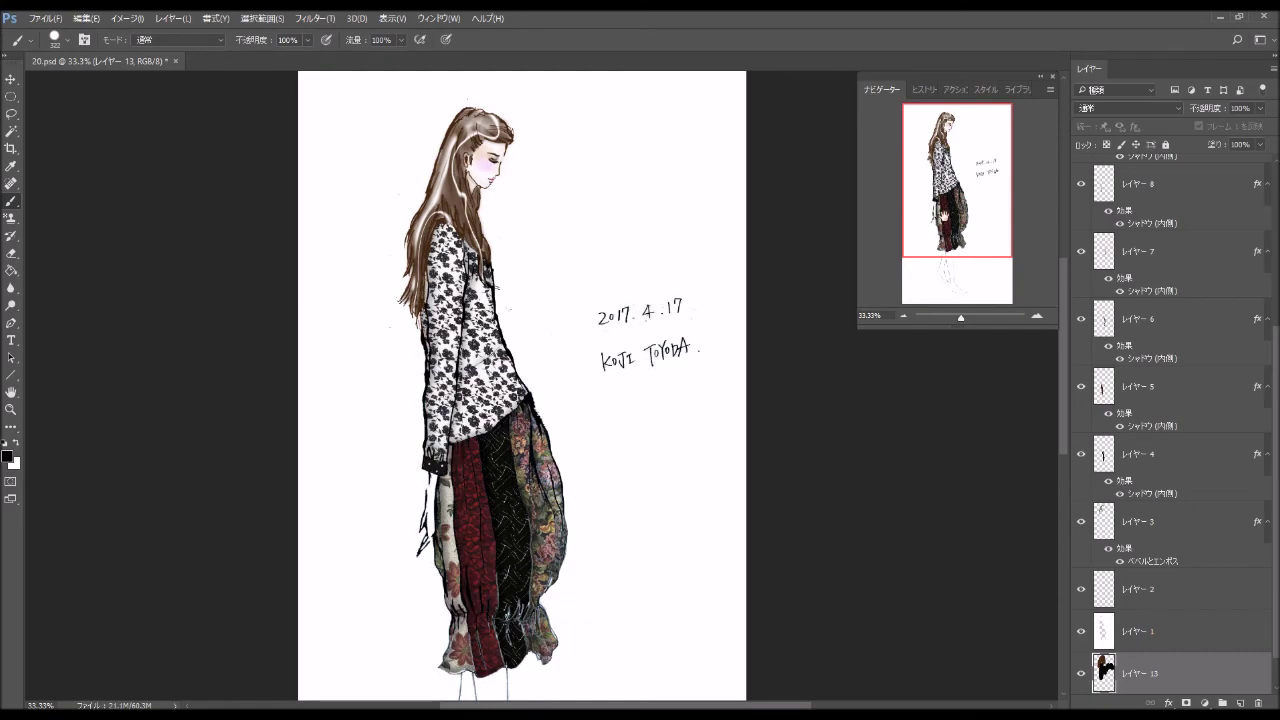
# Outline the pants' right edge, hem and both legs in black, undoing the last stroke.
pyautogui.moveTo(575, 413); pyautogui.dragTo(586, 223)
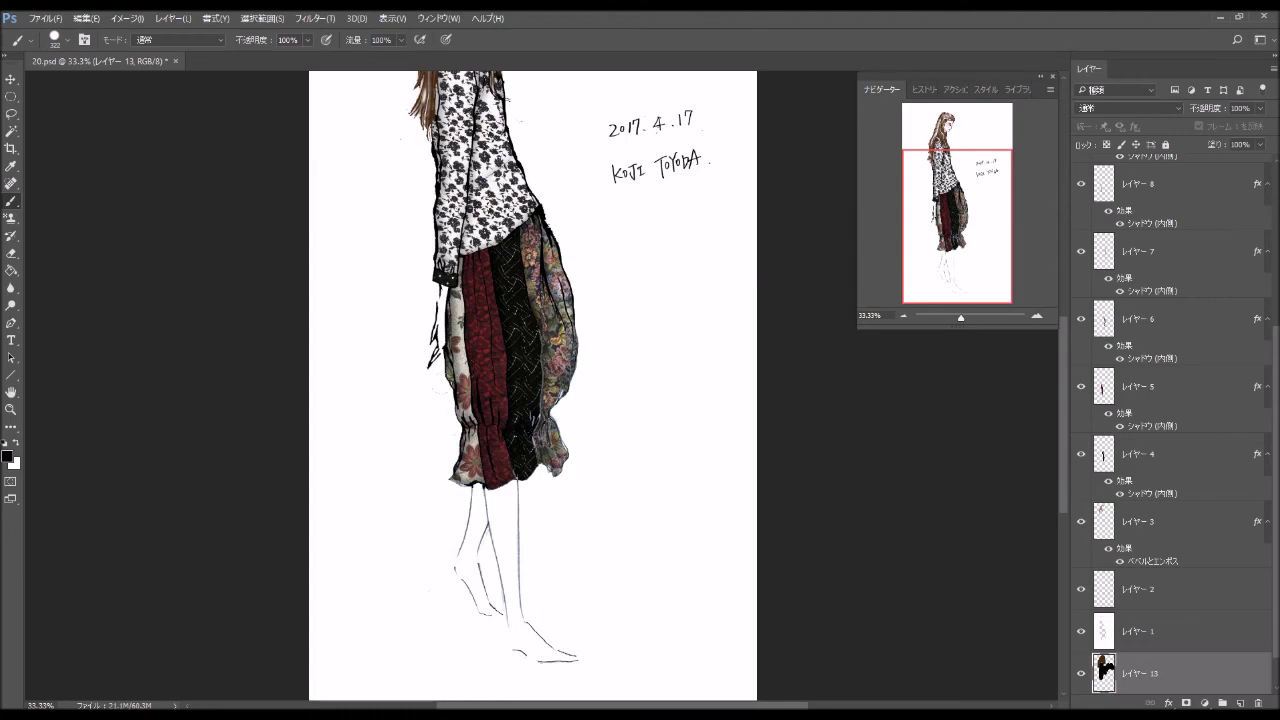
pyautogui.moveTo(540, 432); pyautogui.dragTo(488, 530)
pyautogui.moveTo(575, 330); pyautogui.dragTo(545, 478)
pyautogui.moveTo(505, 530); pyautogui.dragTo(480, 625)
pyautogui.moveTo(520, 536)
pyautogui.mouseDown()
pyautogui.moveTo(520, 650)
pyautogui.moveTo(578, 662)
pyautogui.mouseUp()
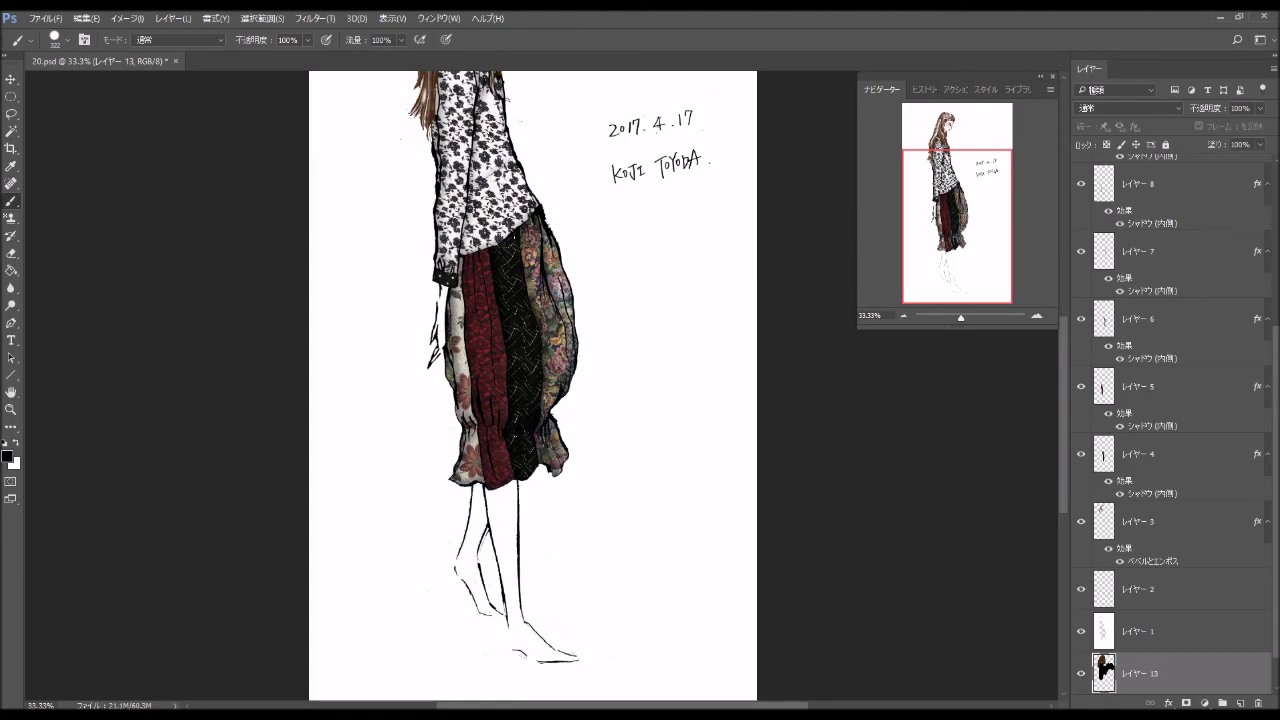
pyautogui.moveTo(962, 256); pyautogui.dragTo(952, 206)
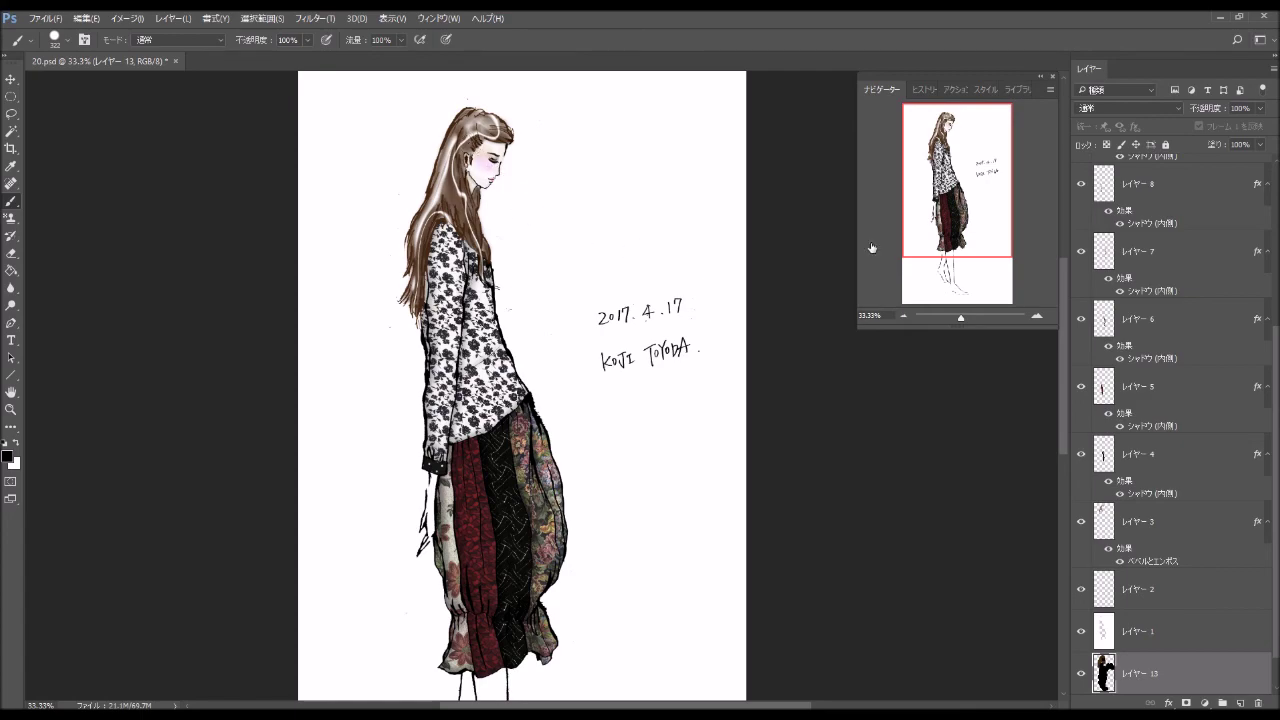
pyautogui.moveTo(963, 205)
pyautogui.mouseDown()
pyautogui.moveTo(960, 264)
pyautogui.moveTo(943, 210)
pyautogui.mouseUp()
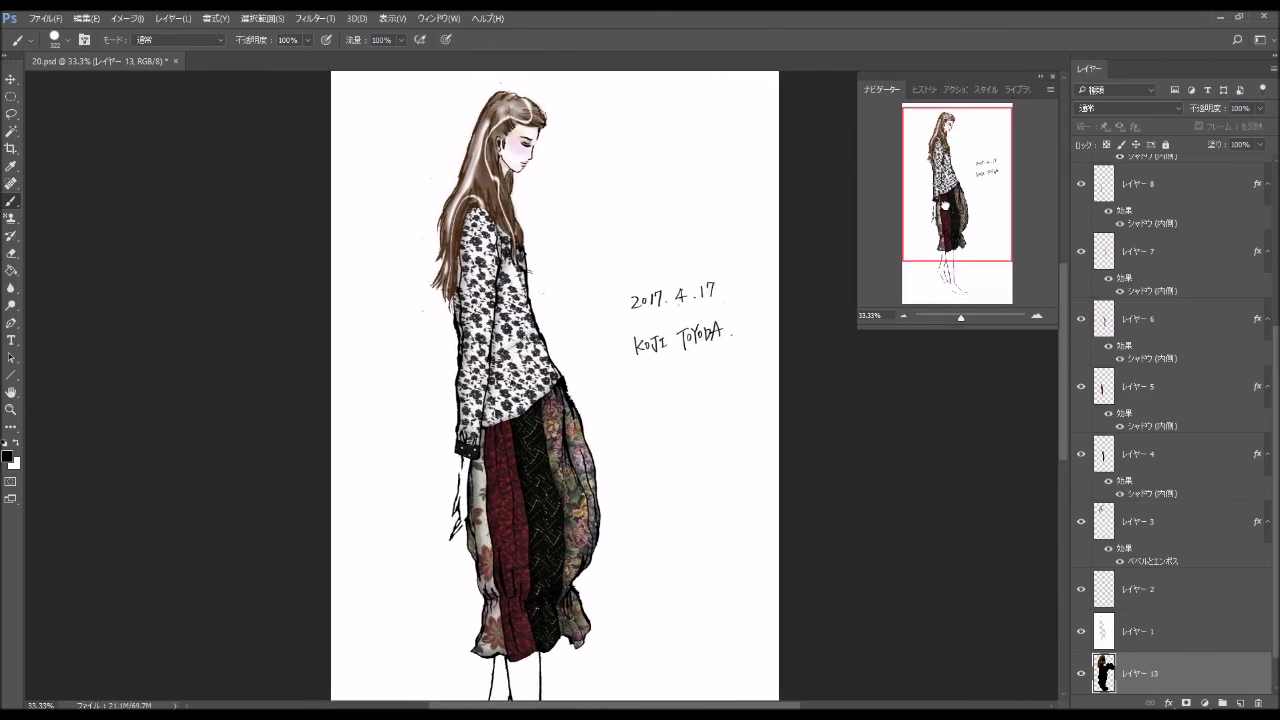
pyautogui.hotkey('ctrl', 'z')
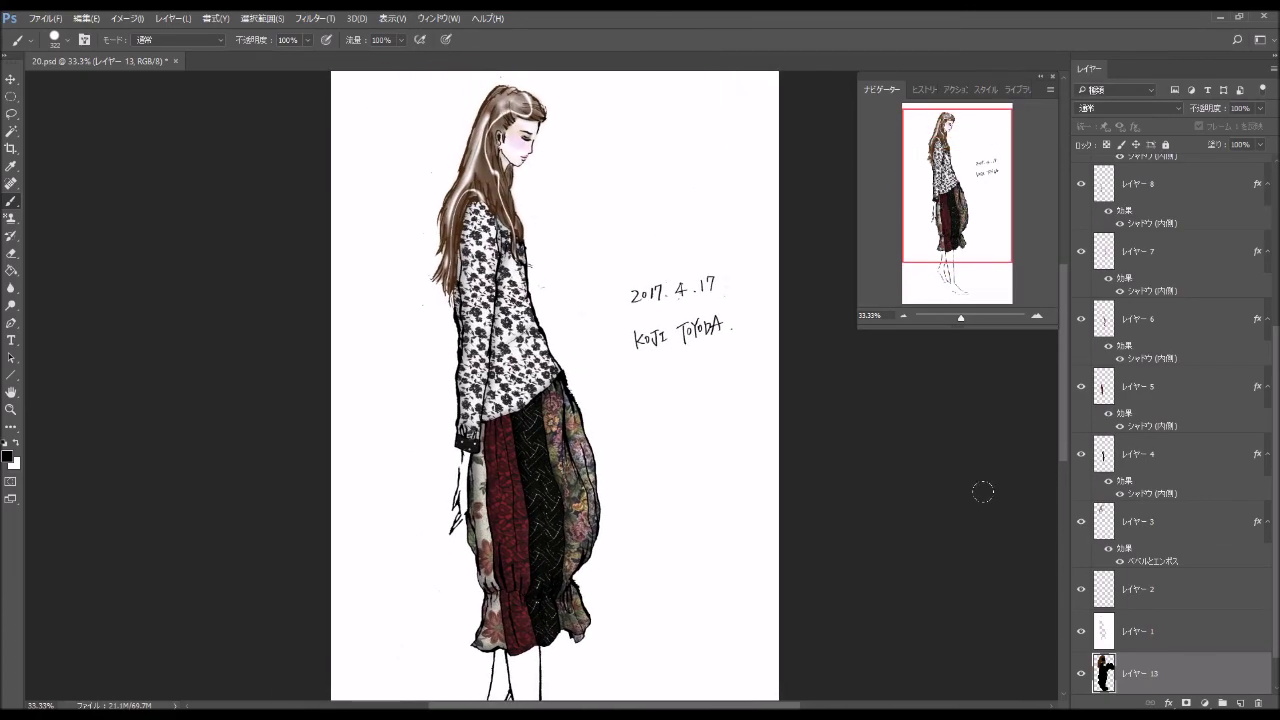